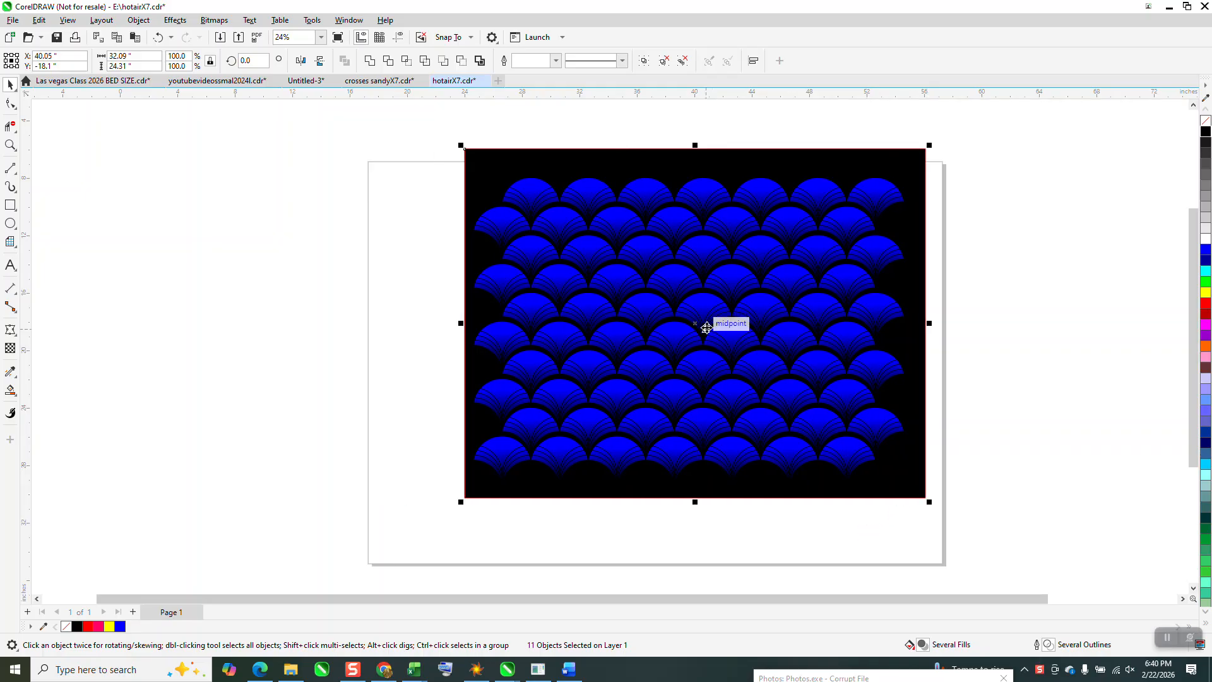
# - Move the finished scale pattern aside to the right and draw a 10-inch circle on the page
pyautogui.moveTo(699, 324); pyautogui.dragTo(1119, 330)
pyautogui.click(11, 224)
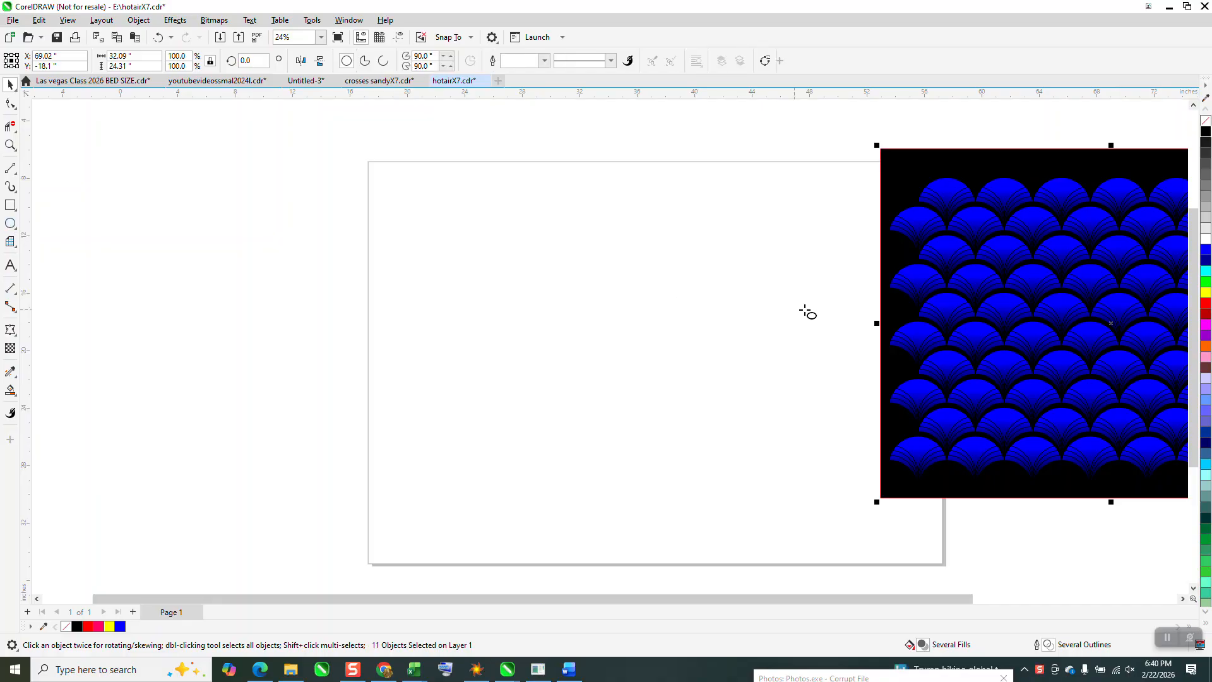
pyautogui.moveTo(732, 267); pyautogui.dragTo(643, 351)
pyautogui.moveTo(686, 311); pyautogui.dragTo(658, 357)
pyautogui.click(147, 57)
pyautogui.write('10')
pyautogui.press('Return')
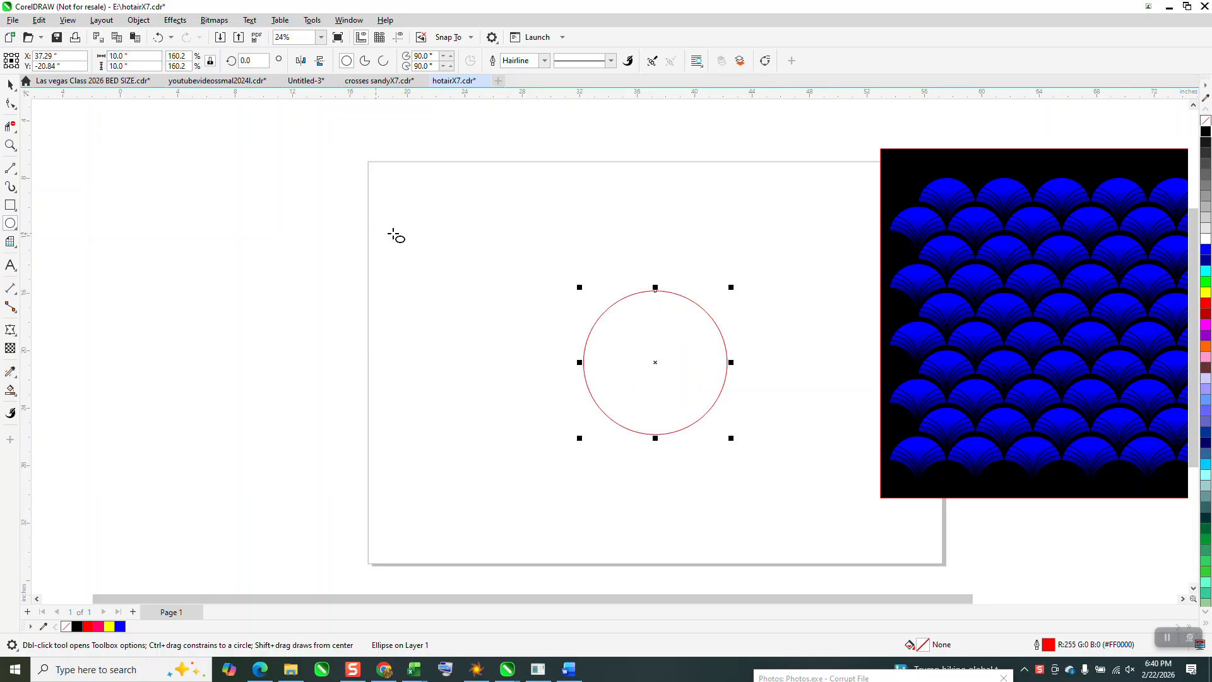
# - Set the nudge distance to 5 inches and add two circle copies 5 inches lower, offset 5 inches left and 5 inches right
pyautogui.click(10, 84)
pyautogui.click(343, 145)
pyautogui.click(426, 60)
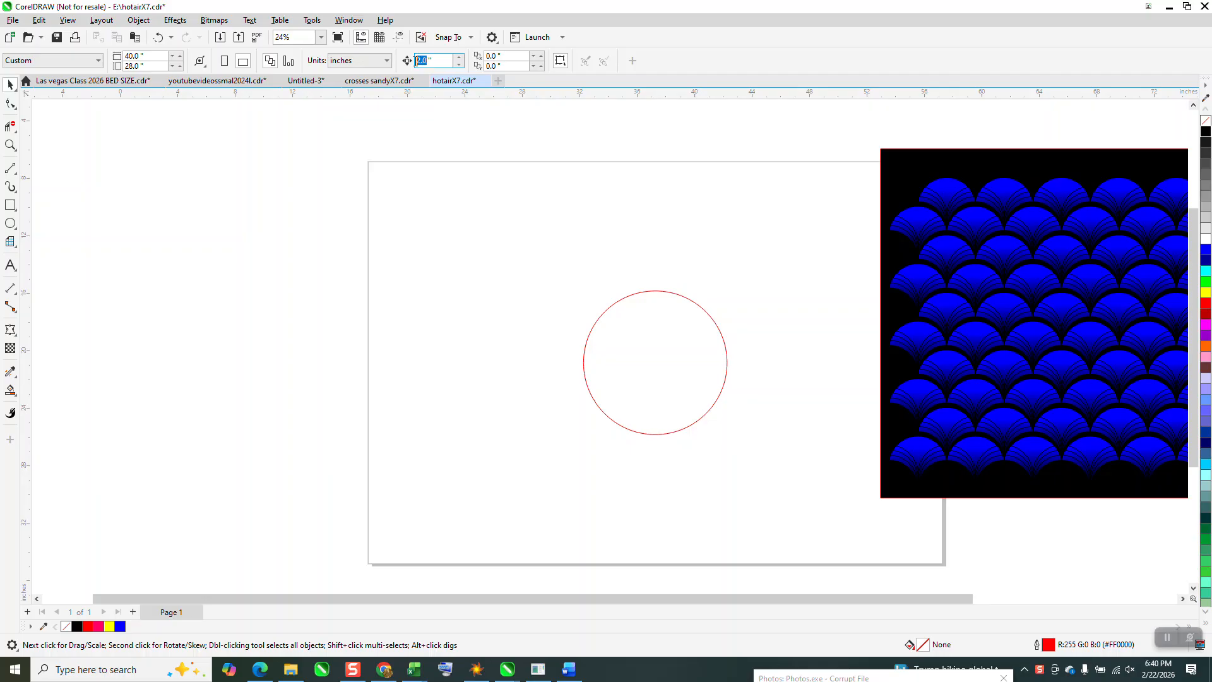
pyautogui.click(668, 322)
pyautogui.press('KP_Add')
pyautogui.press('Down')
pyautogui.press('Left')
pyautogui.press('KP_Add')
pyautogui.press('Right')
pyautogui.press('Right')
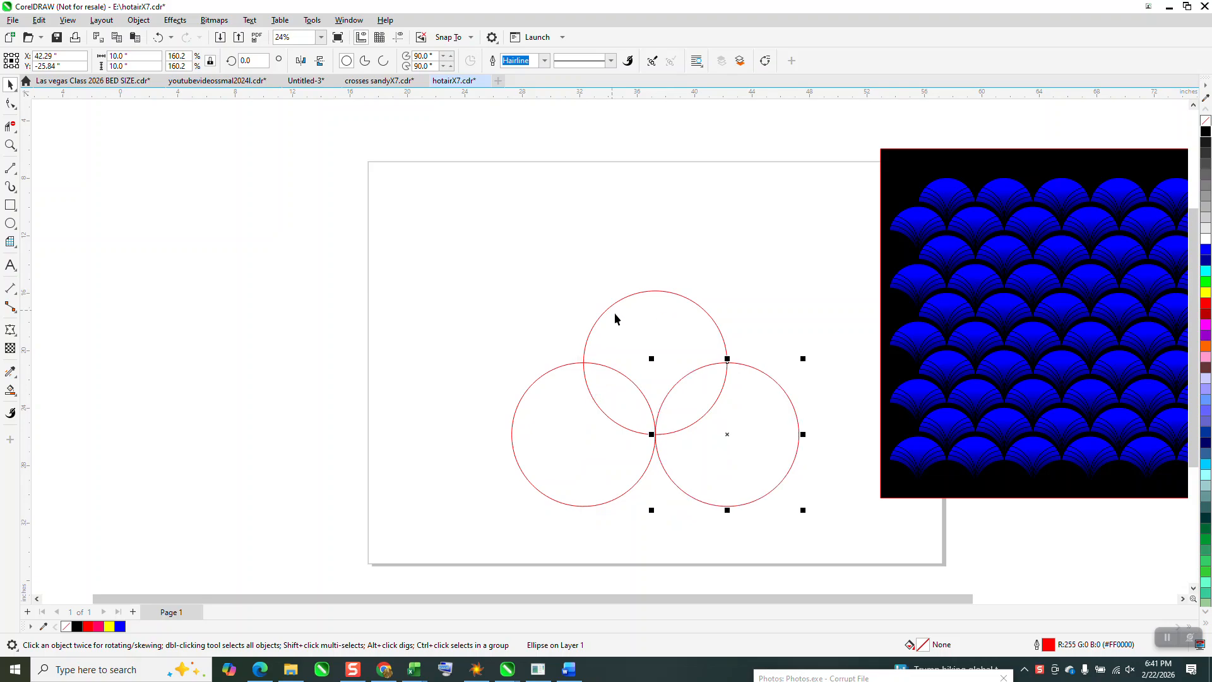
# - Smart Fill the upper circle's region outside the two lower circles, and move the resulting scale shape 10 inches up and 15 inches left
pyautogui.click(15, 397)
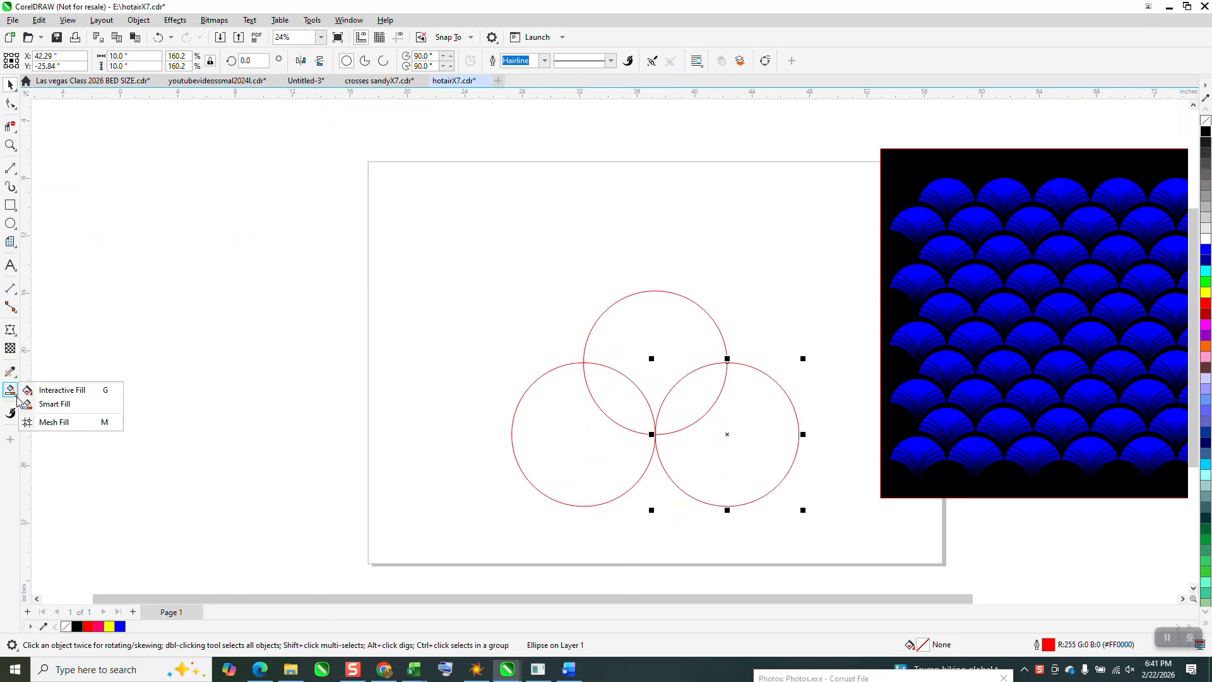
pyautogui.click(80, 404)
pyautogui.click(664, 346)
pyautogui.press('Up')
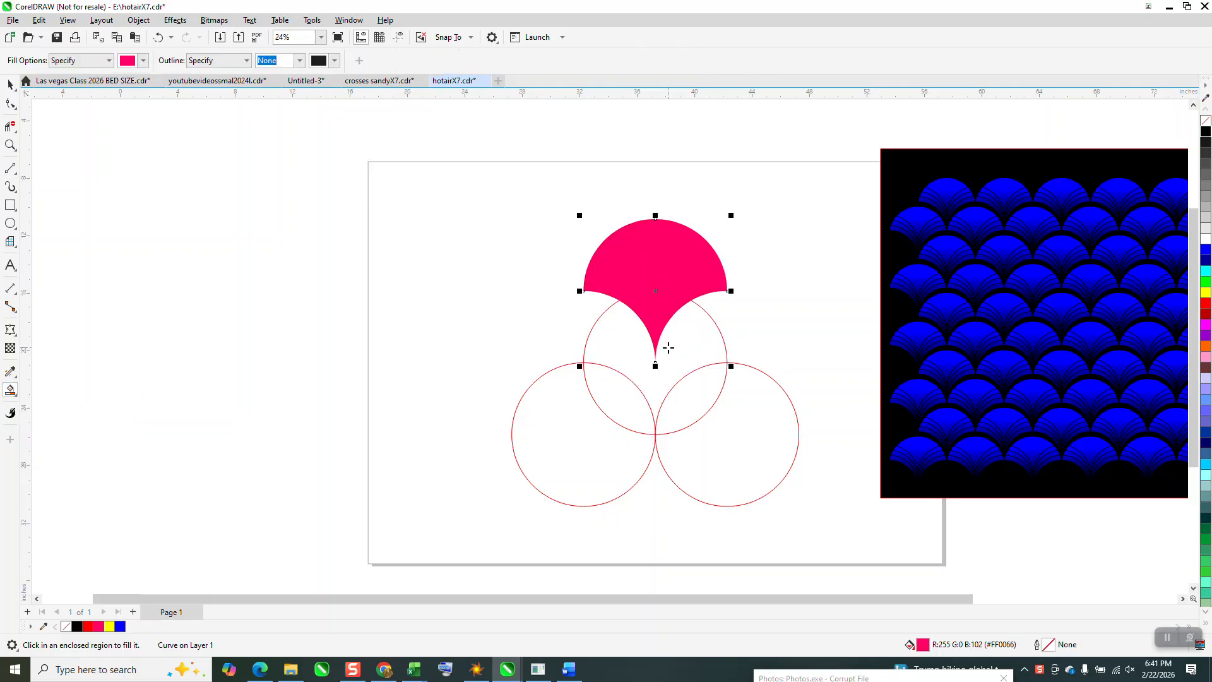
pyautogui.press('Up')
pyautogui.press('Left')
pyautogui.press('Left')
pyautogui.press('Left')
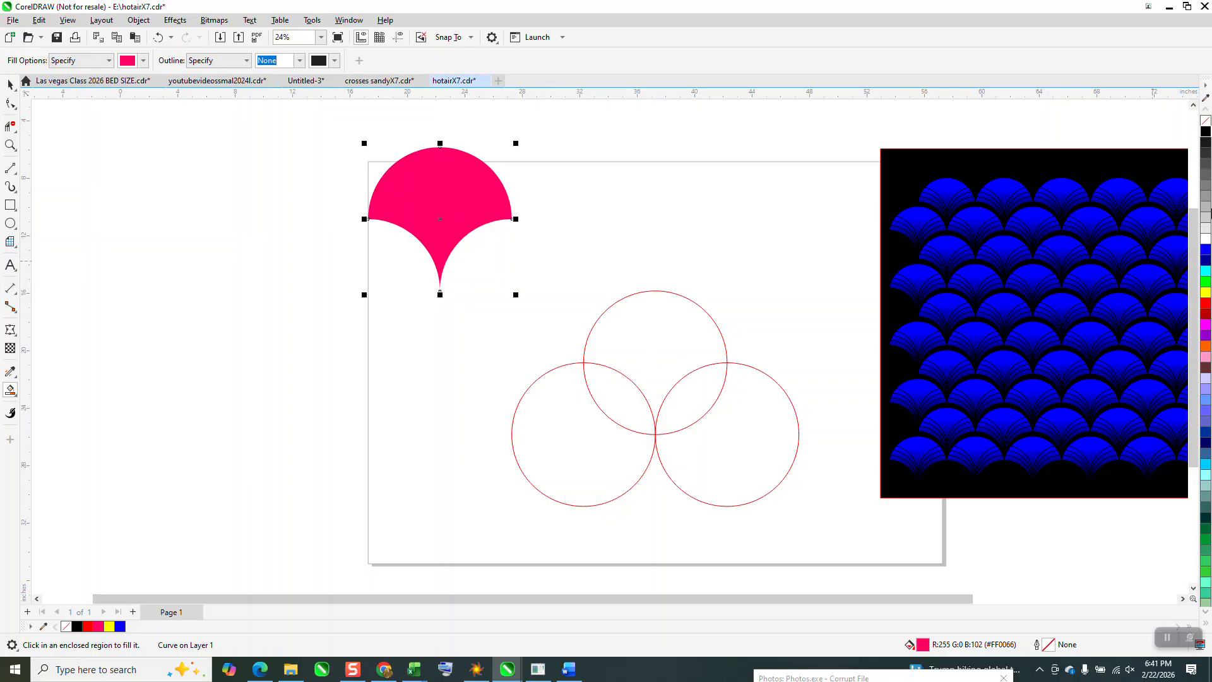
# - Give the scale shape no fill and a black outline, and stack three copies straight down at about 1.38-inch spacing
pyautogui.click(1205, 120)
pyautogui.rightClick(1206, 131)
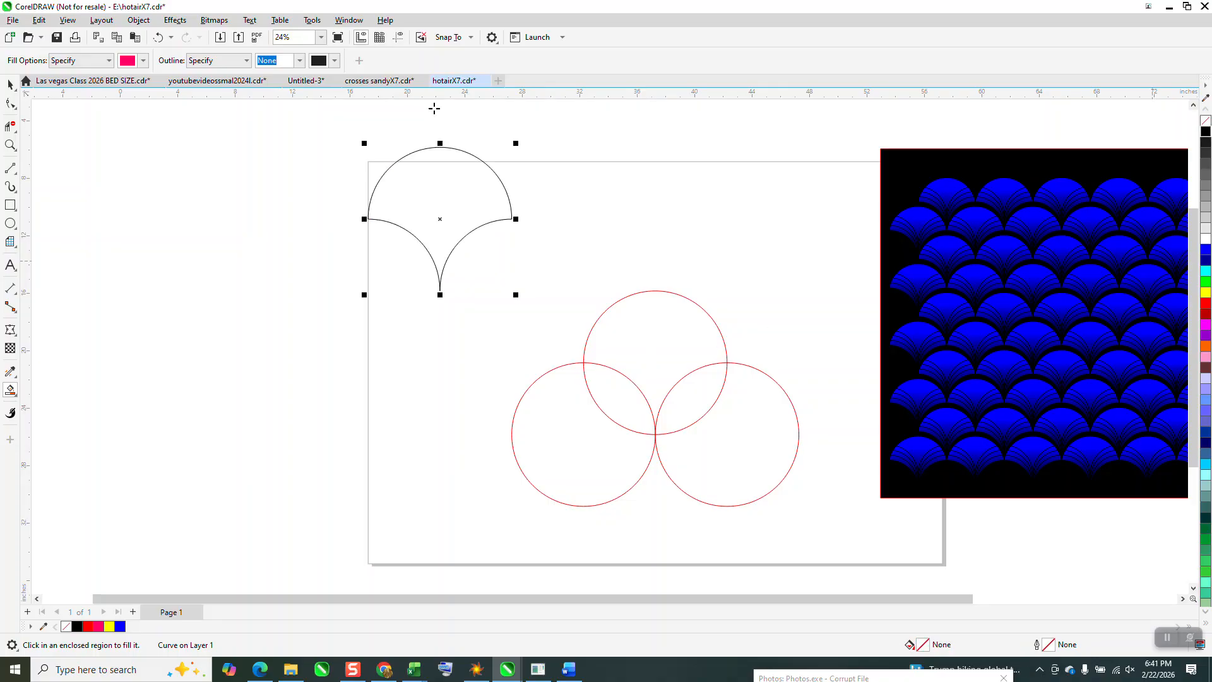
pyautogui.click(10, 144)
pyautogui.moveTo(569, 292); pyautogui.dragTo(569, 292)
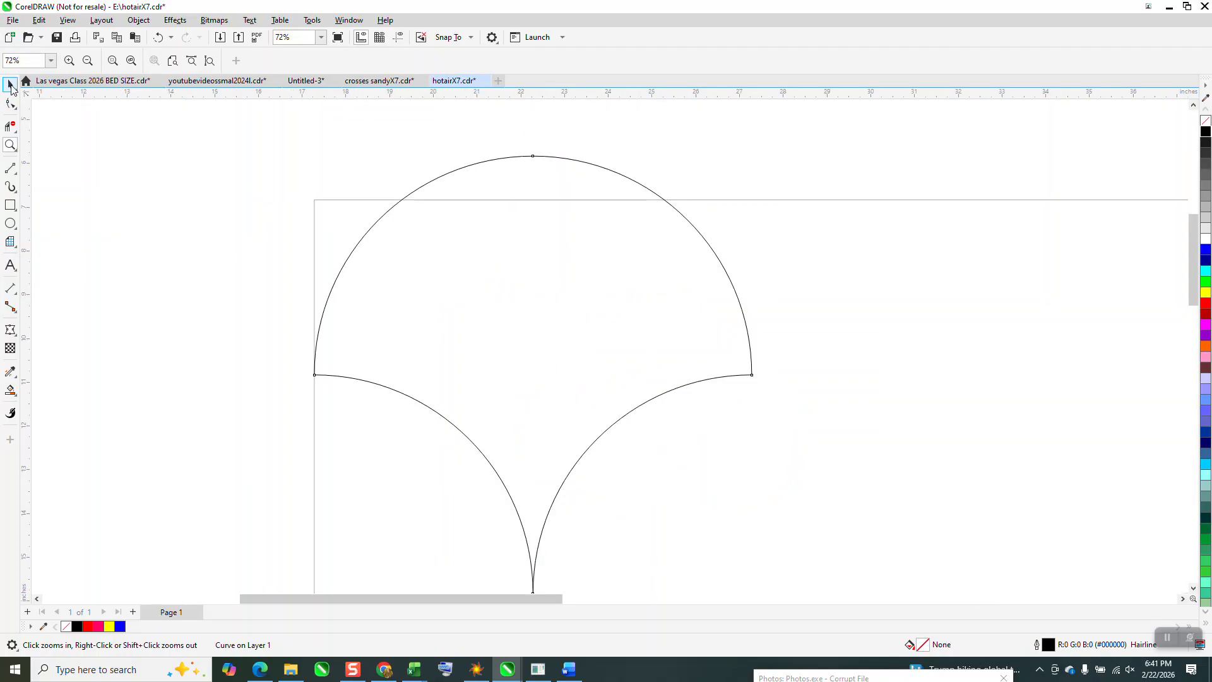
pyautogui.click(11, 84)
pyautogui.scroll(-2, 505, 158)
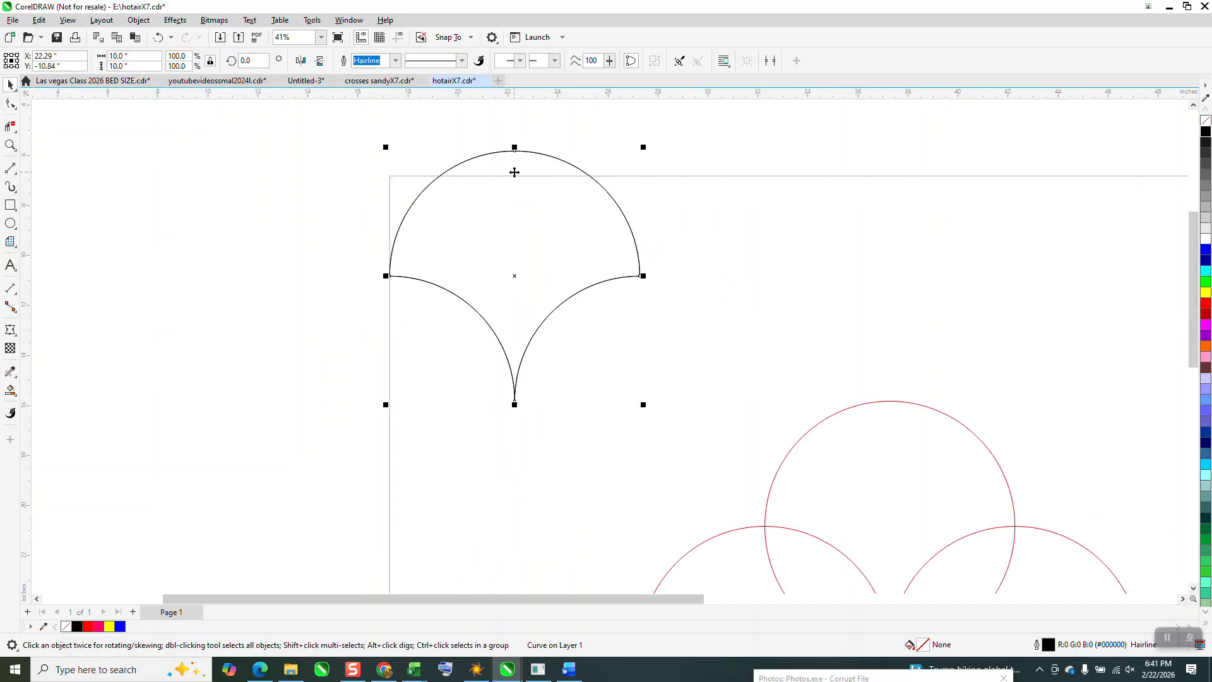
pyautogui.moveTo(518, 274); pyautogui.dragTo(522, 319)
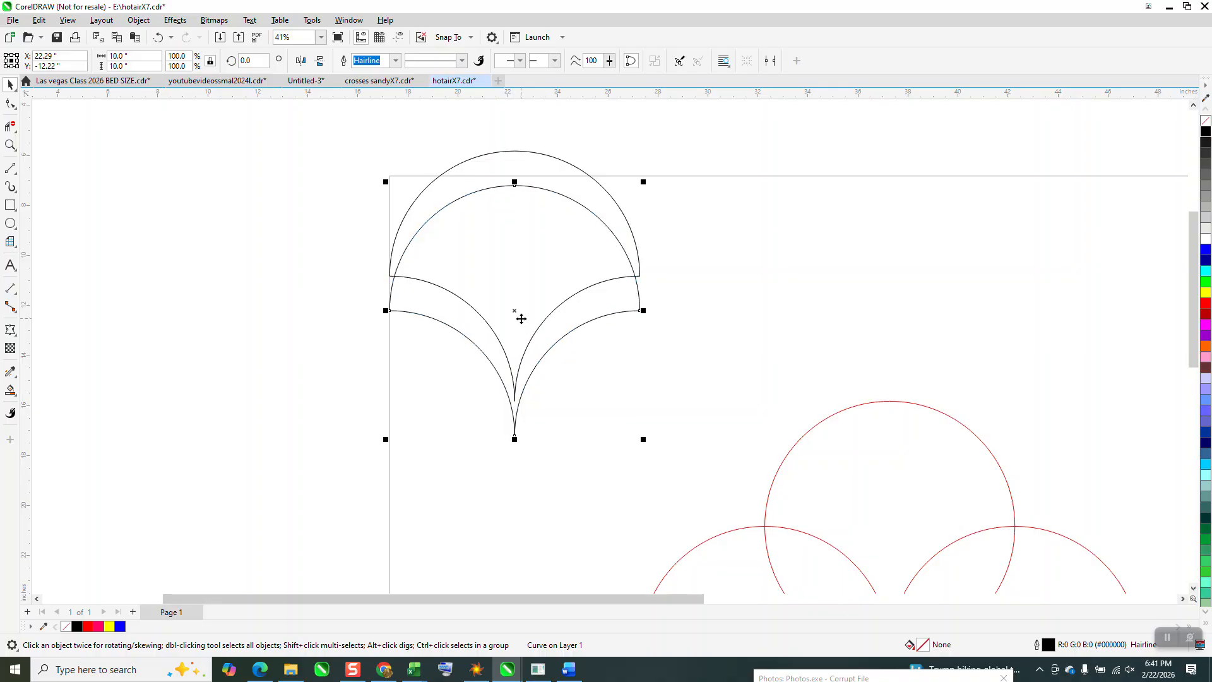
pyautogui.hotkey('ctrl', 'r')
pyautogui.hotkey('ctrl', 'r')
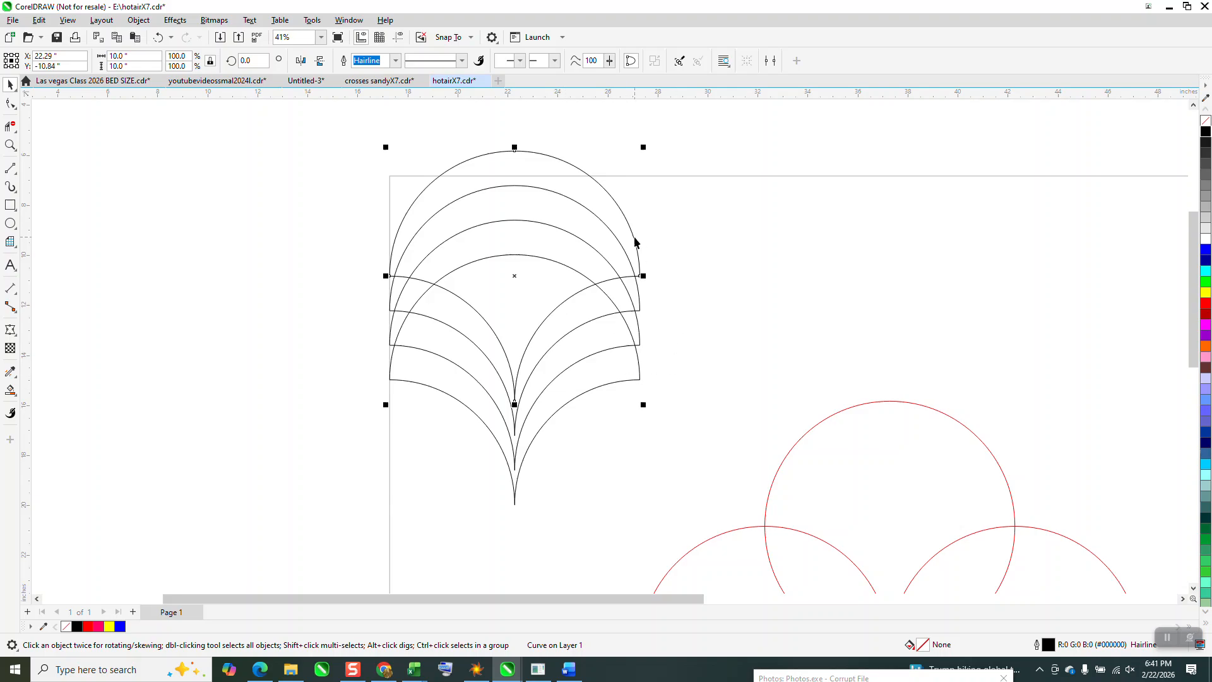
# - Place a copy of the lowest stacked scale 15 inches to the right
pyautogui.click(640, 379)
pyautogui.press('Right')
pyautogui.press('Right')
pyautogui.press('Right')
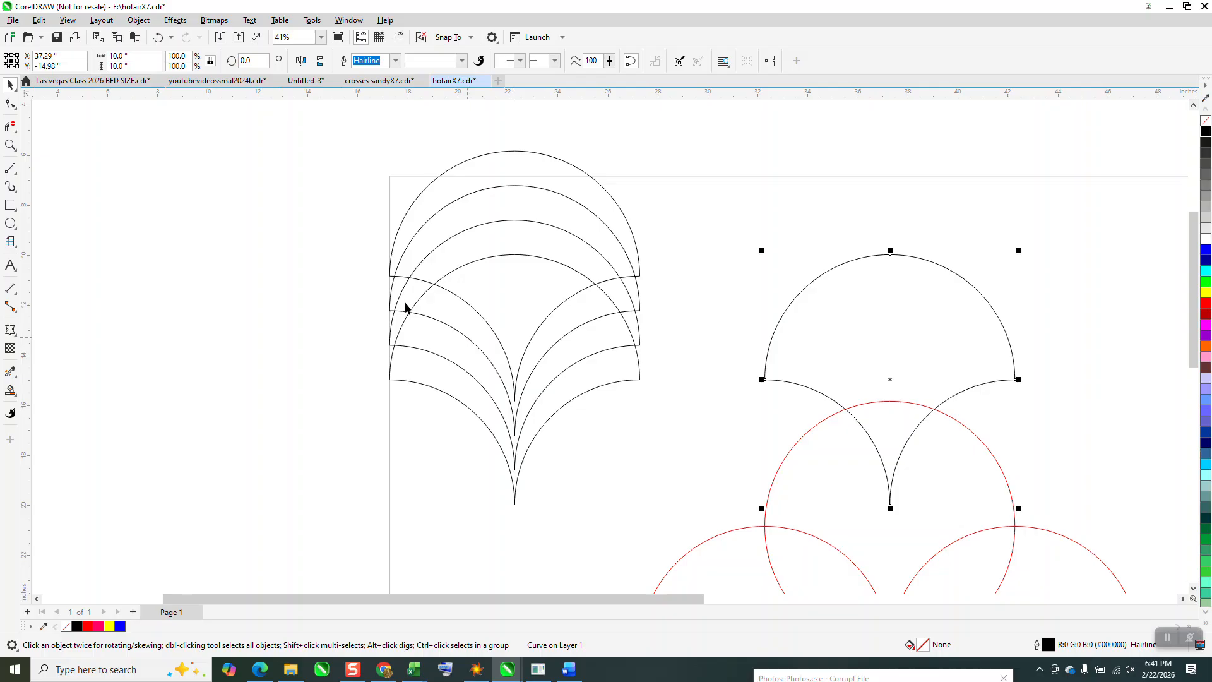
# - Give the four stacked scales a 10 pt outline and convert their outlines to objects
pyautogui.moveTo(371, 137); pyautogui.dragTo(655, 503)
pyautogui.moveTo(708, 538); pyautogui.dragTo(708, 537)
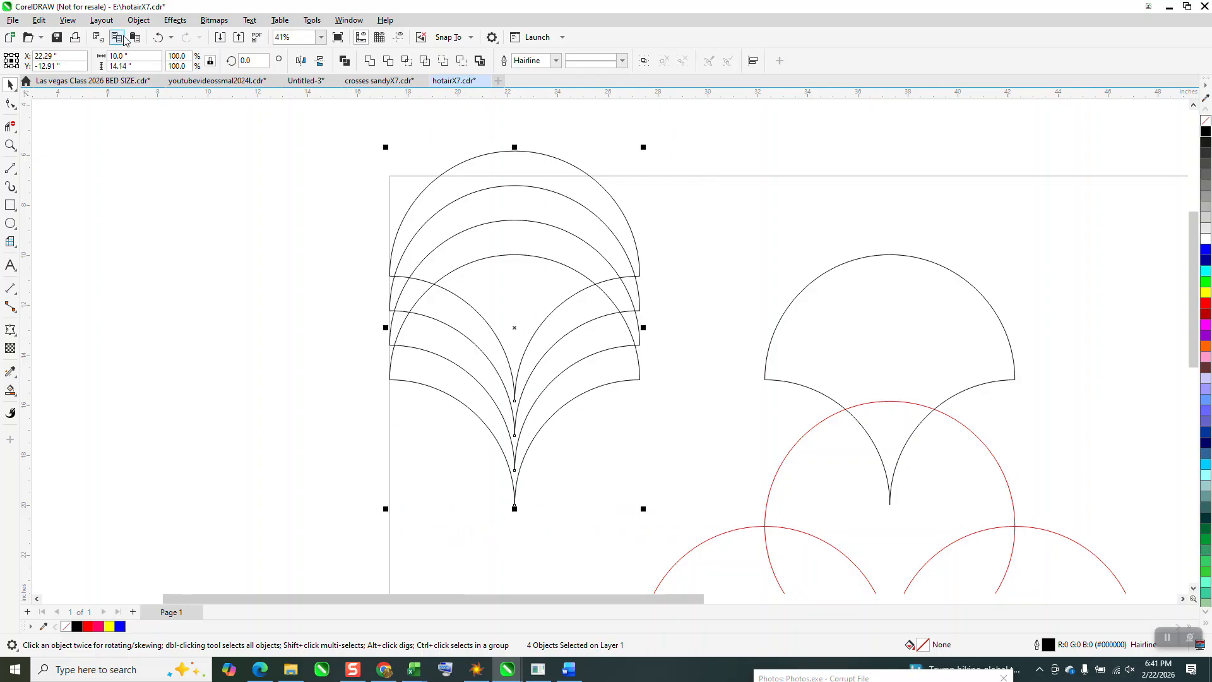
pyautogui.click(556, 61)
pyautogui.click(539, 171)
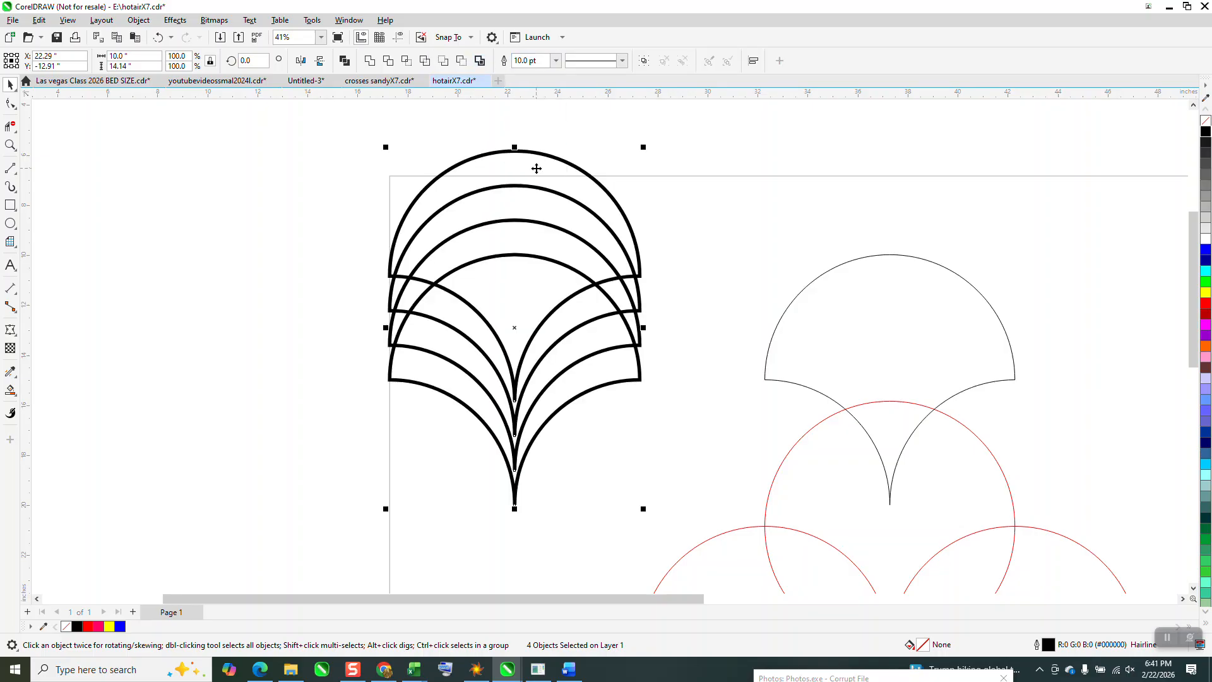
pyautogui.click(139, 20)
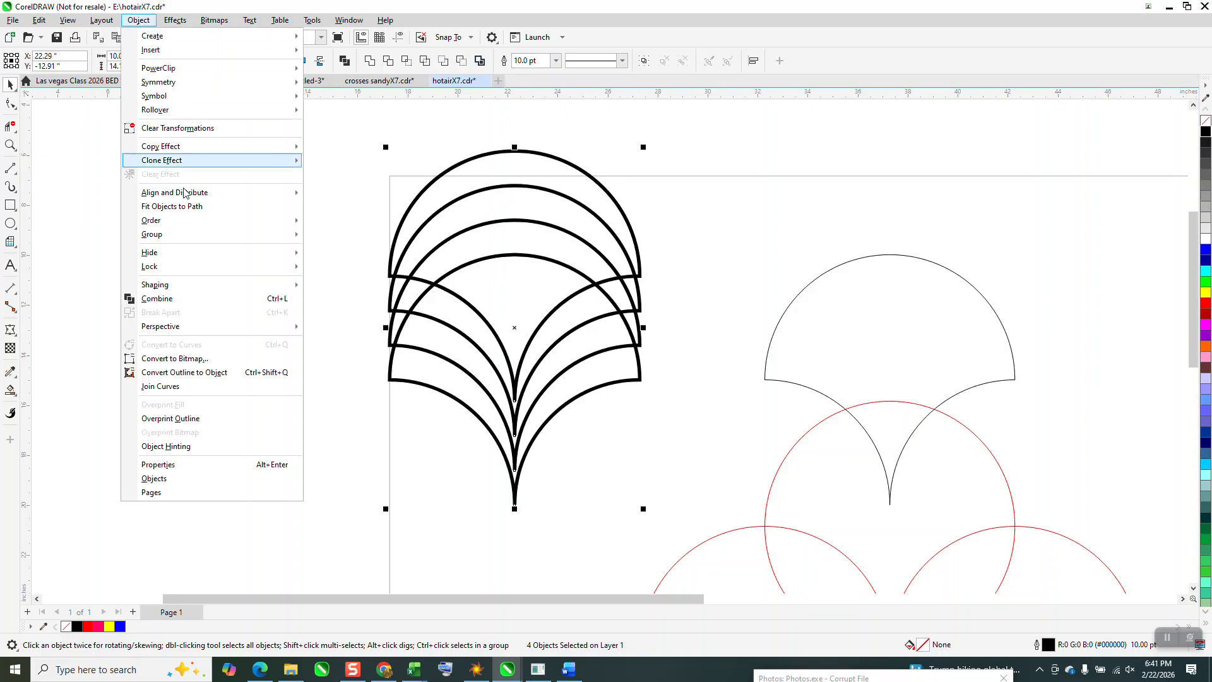
pyautogui.click(209, 373)
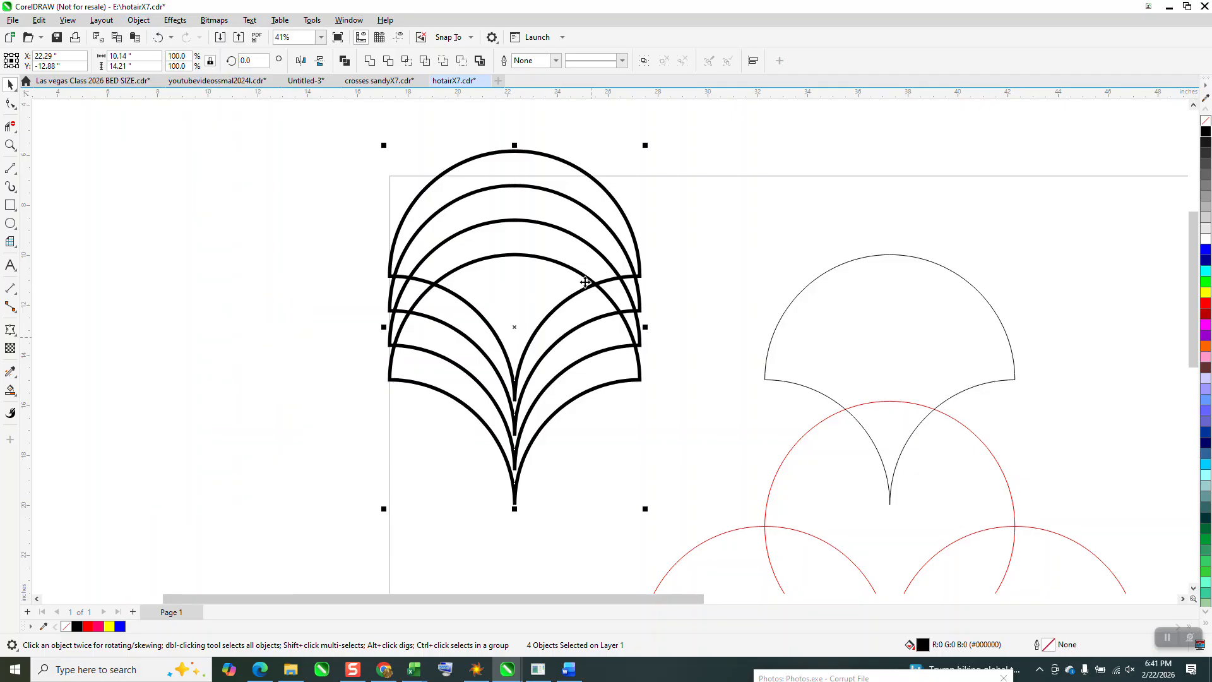
# - Smart Fill the lowest scale's three bands and its central area with blue (#0000FF)
pyautogui.click(16, 398)
pyautogui.click(70, 408)
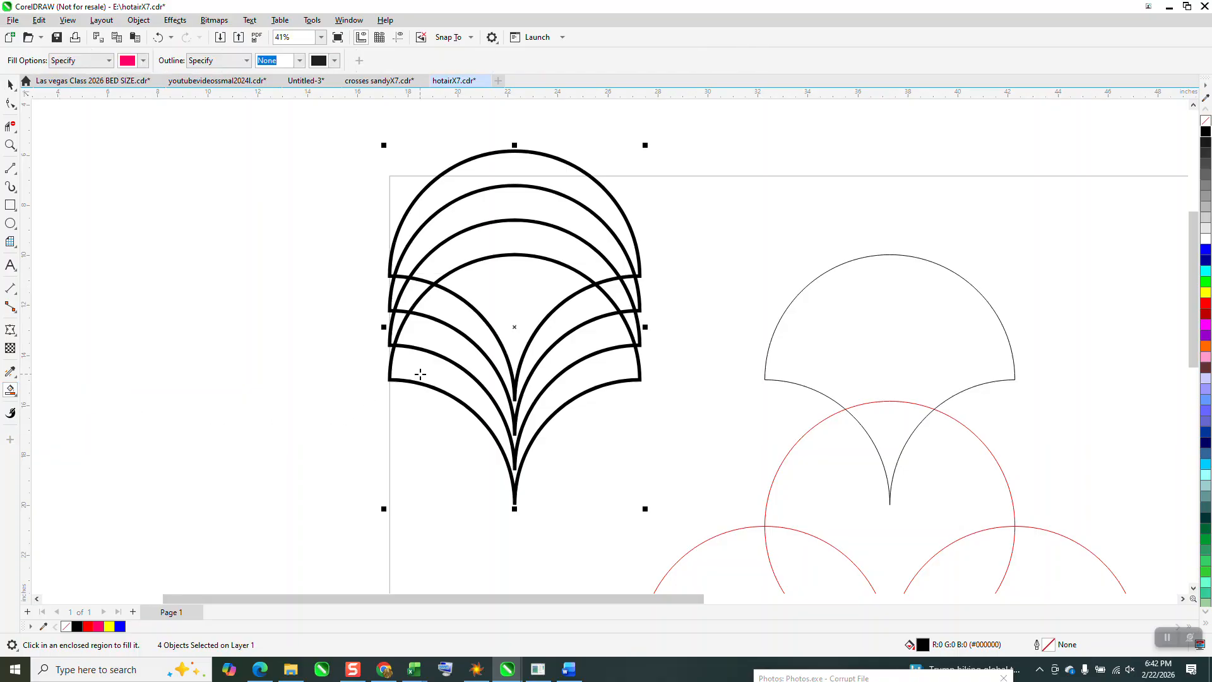
pyautogui.click(143, 61)
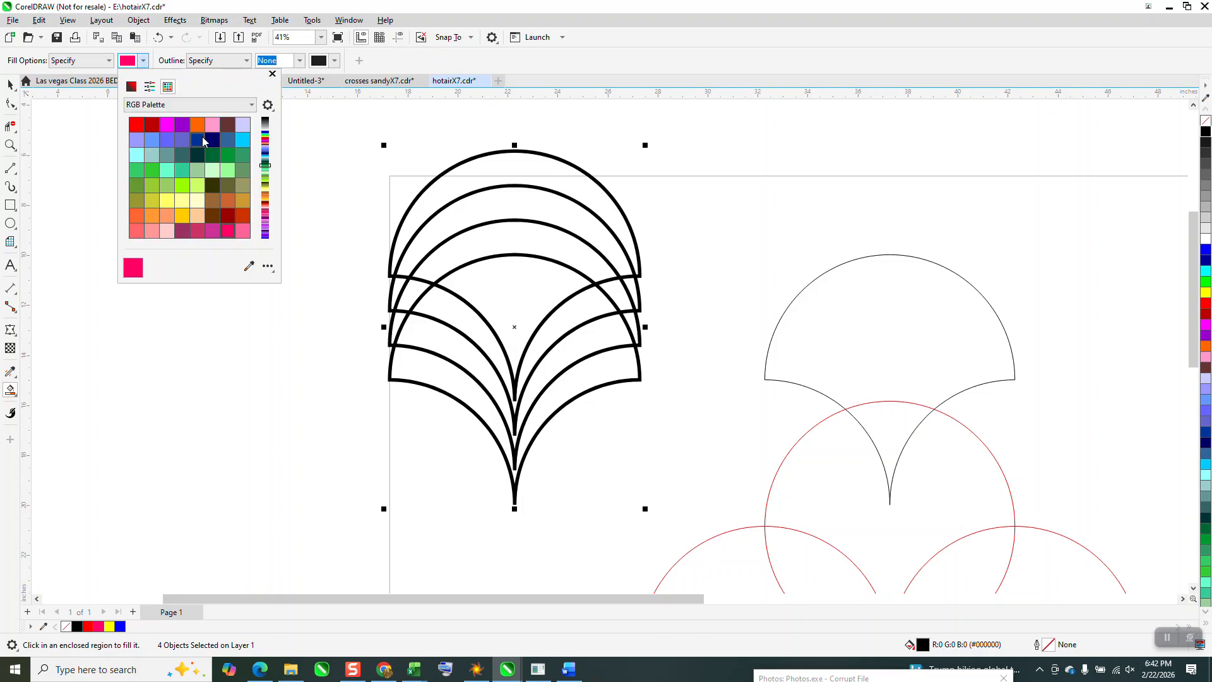
pyautogui.click(265, 121)
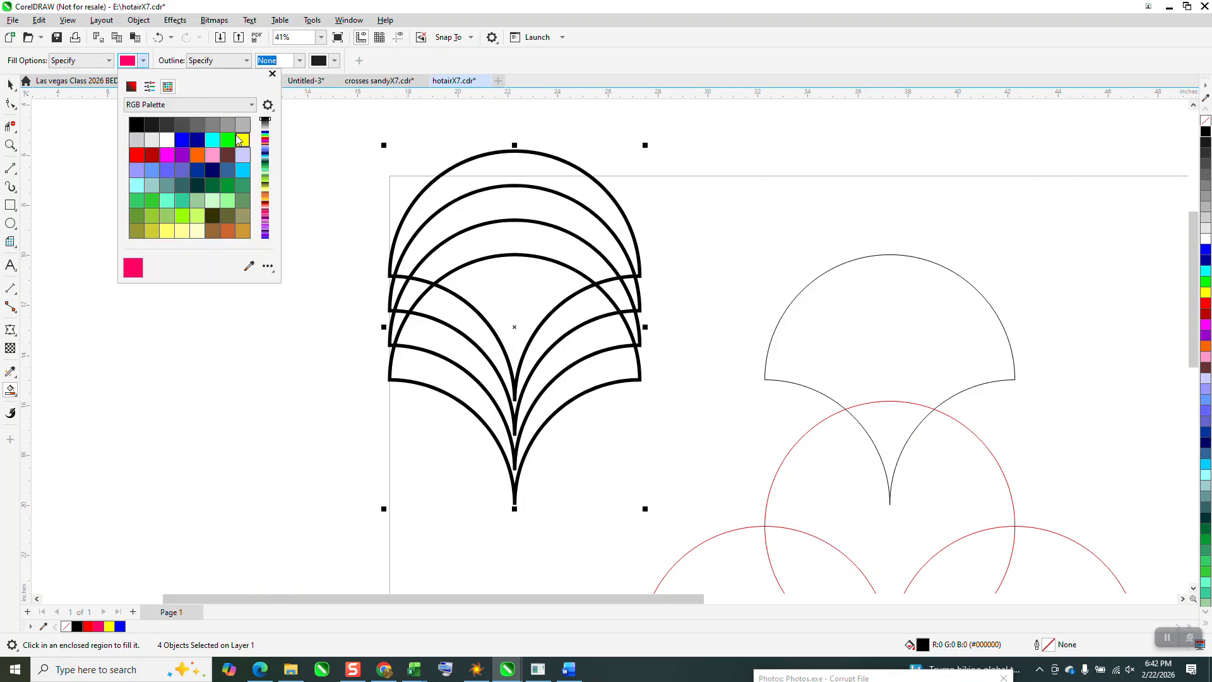
pyautogui.click(182, 139)
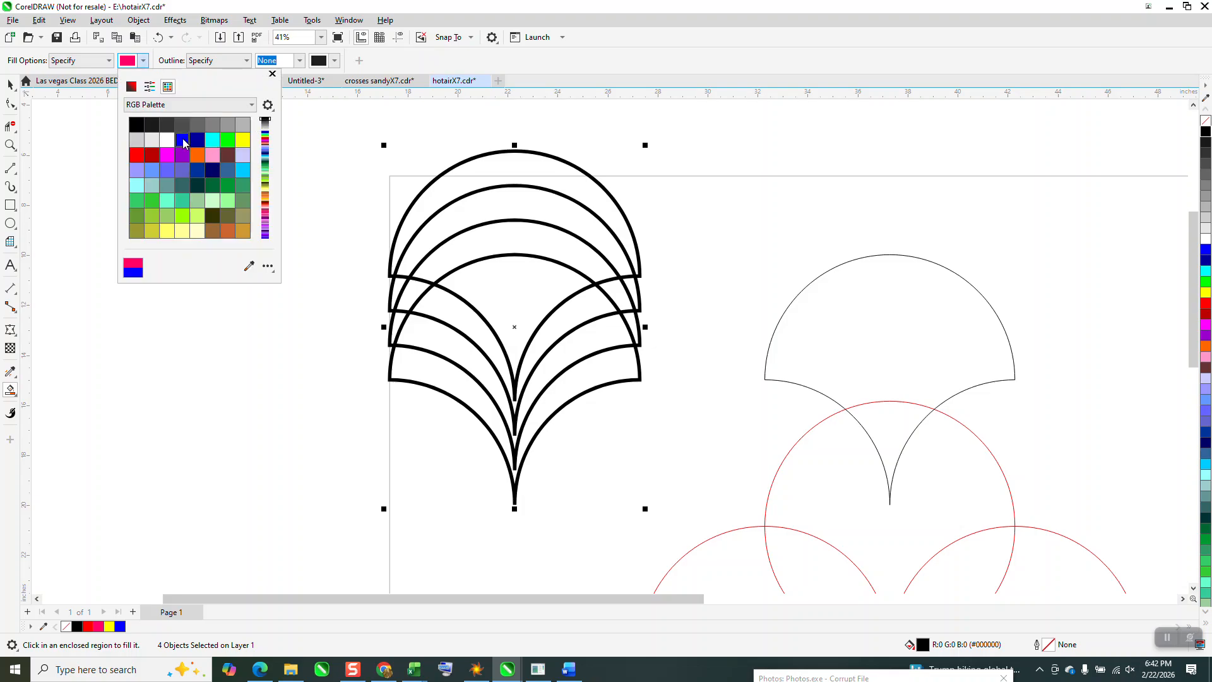
pyautogui.click(469, 329)
pyautogui.click(463, 344)
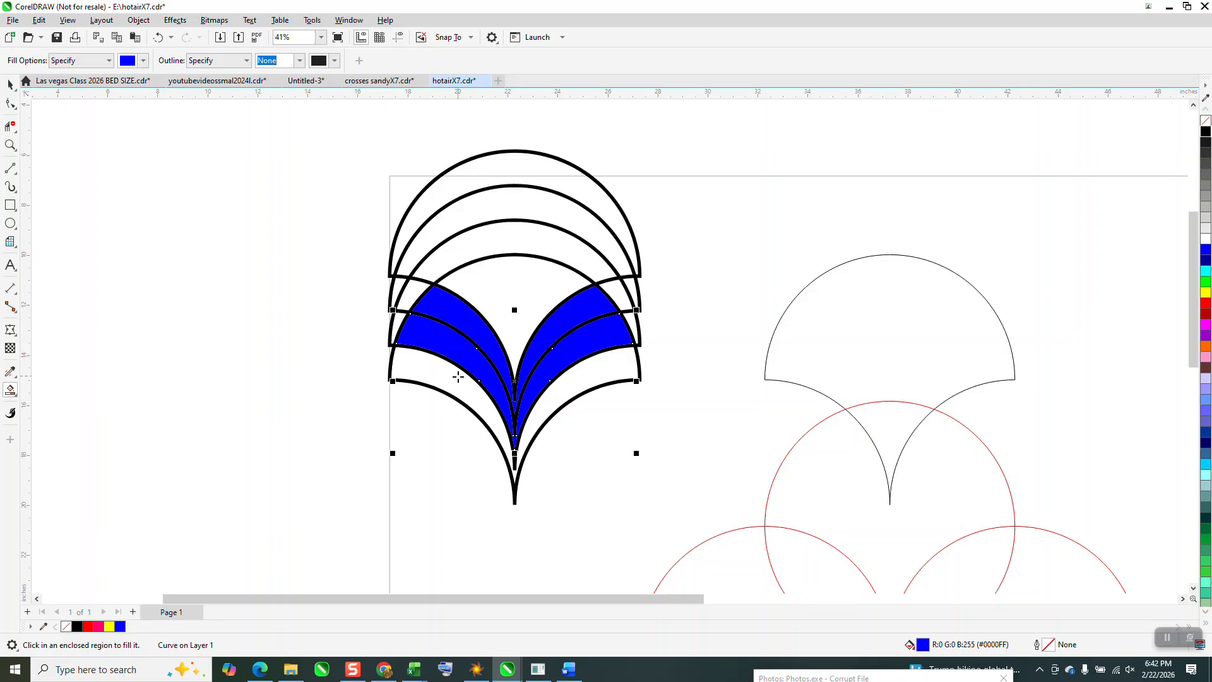
pyautogui.click(458, 377)
pyautogui.click(520, 323)
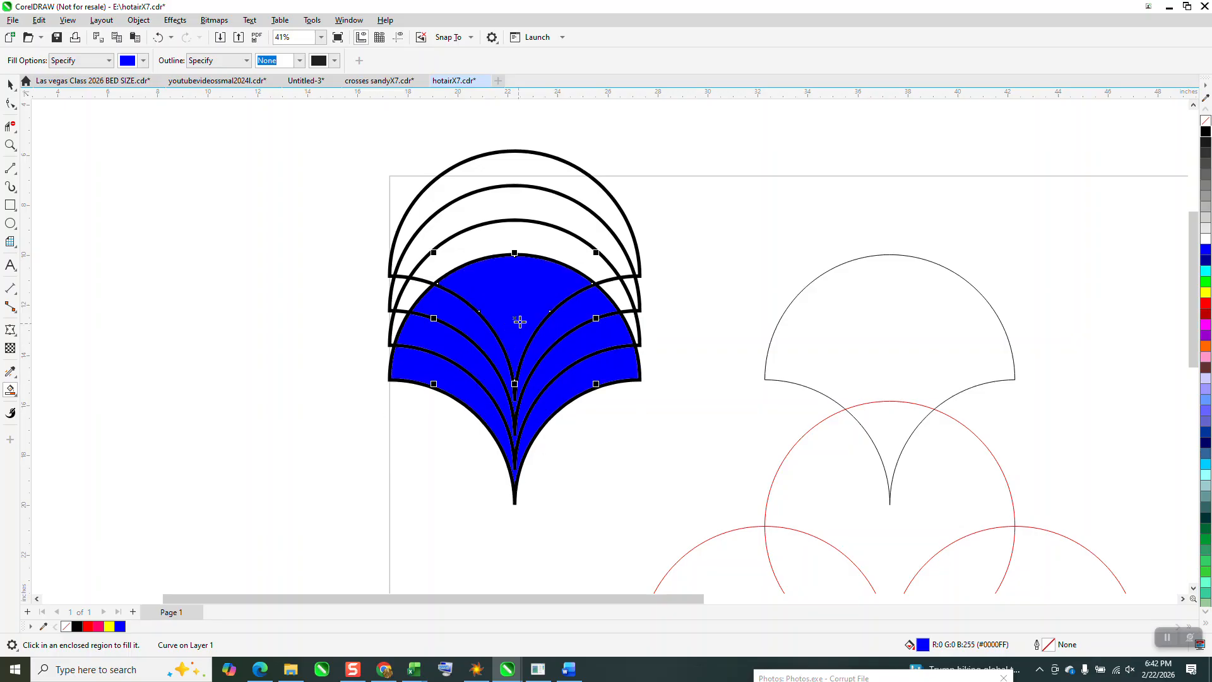
# - Delete the three red construction circles
pyautogui.click(9, 85)
pyautogui.click(839, 427)
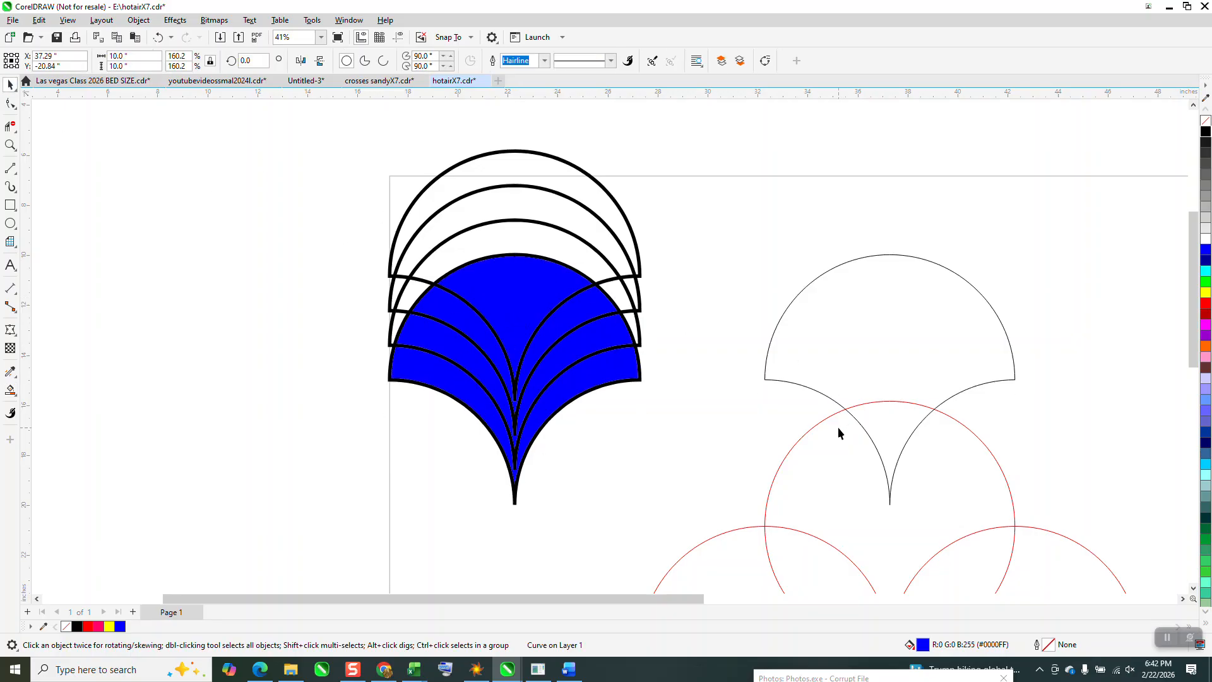
pyautogui.press('Delete')
pyautogui.click(993, 546)
pyautogui.press('Delete')
pyautogui.press('Delete')
# - Move the three blue bands and the blue central piece 15 inches right into the separate outlined scale
pyautogui.click(631, 374)
pyautogui.press('Right')
pyautogui.press('Right')
pyautogui.press('Right')
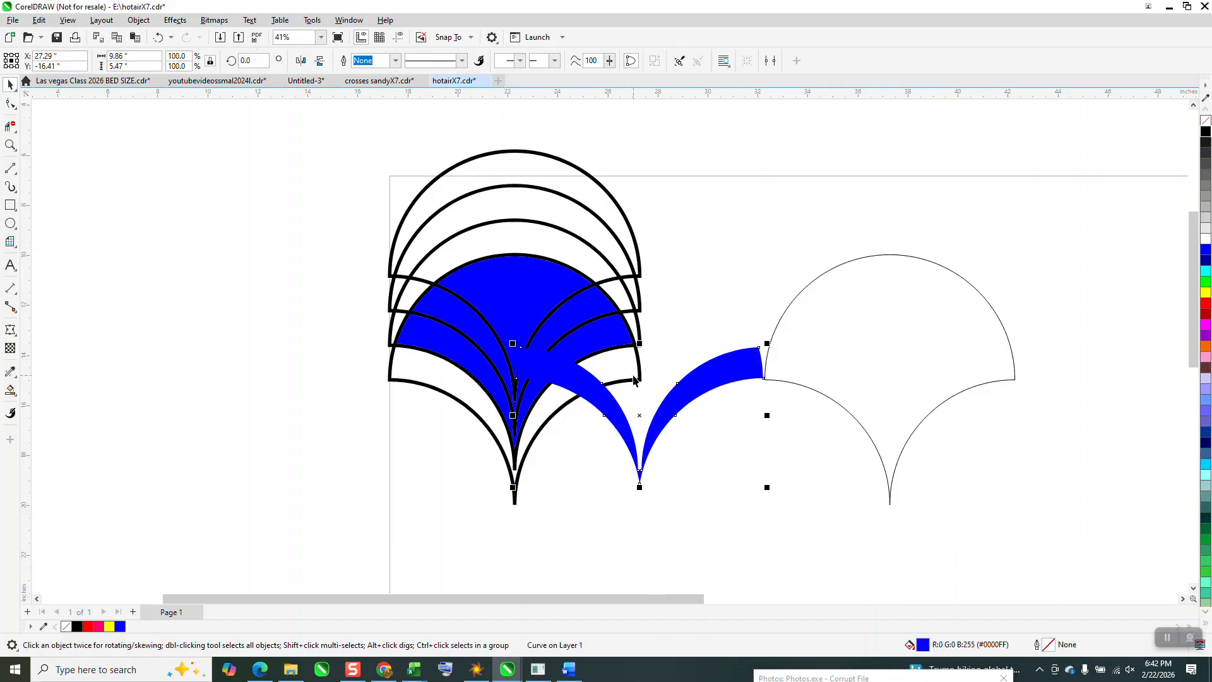
pyautogui.click(563, 365)
pyautogui.press('Right')
pyautogui.press('Right')
pyautogui.press('Right')
pyautogui.click(547, 322)
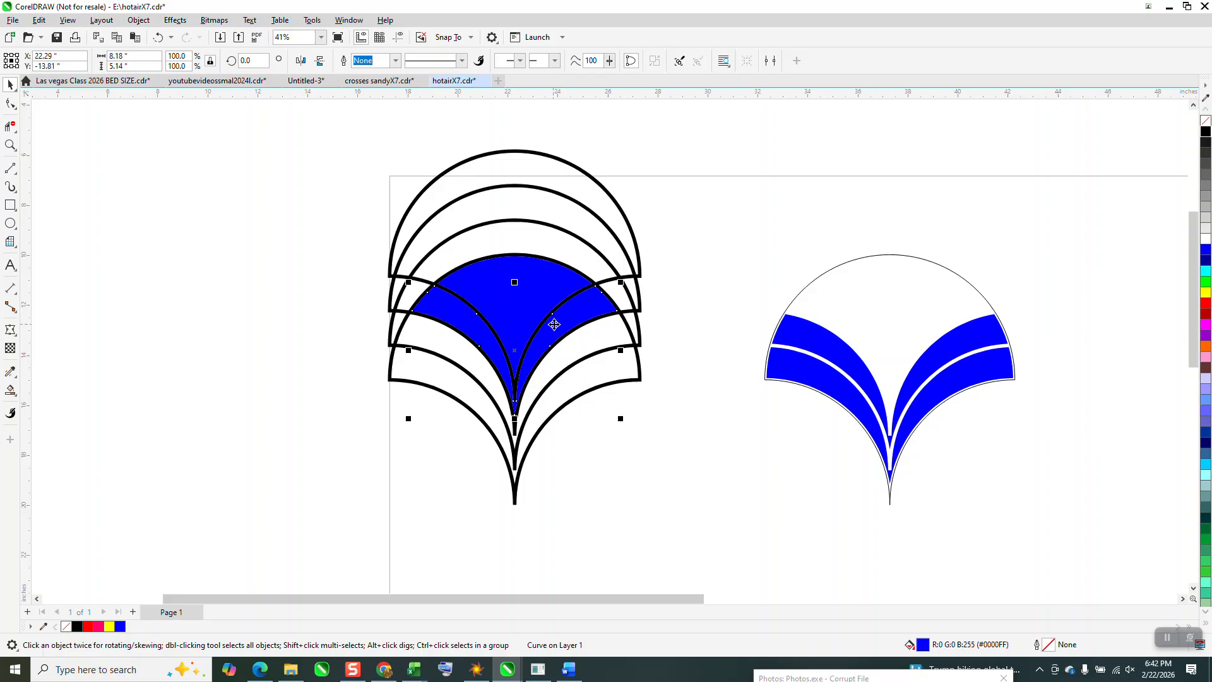
pyautogui.press('Right')
pyautogui.press('Right')
pyautogui.press('Right')
pyautogui.click(524, 301)
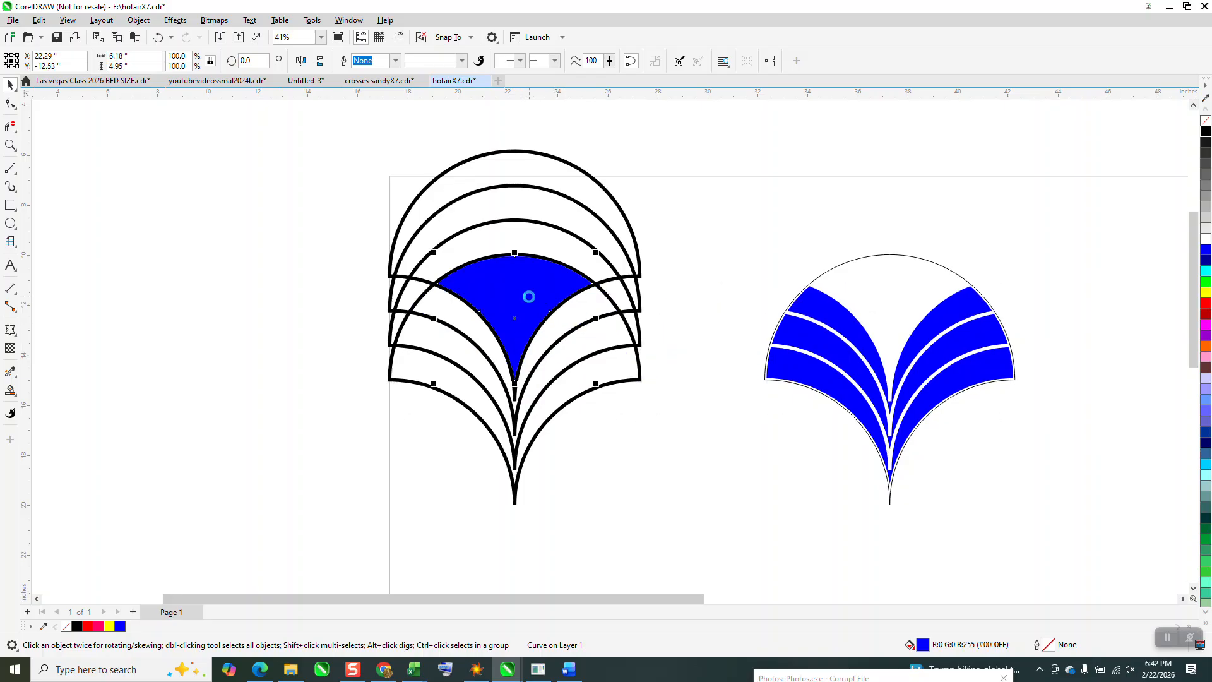
pyautogui.press('Right')
pyautogui.press('Right')
pyautogui.press('Right')
# - Group the four blue pieces with their scale outline
pyautogui.moveTo(723, 211); pyautogui.dragTo(1103, 584)
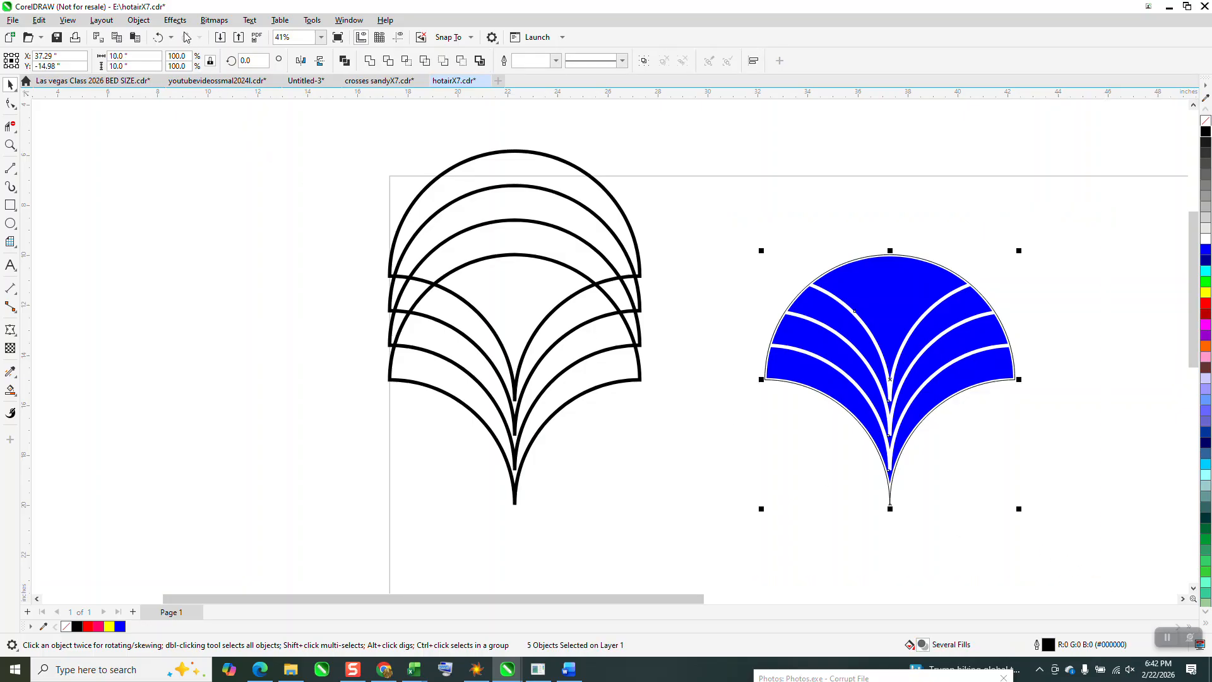
pyautogui.click(140, 22)
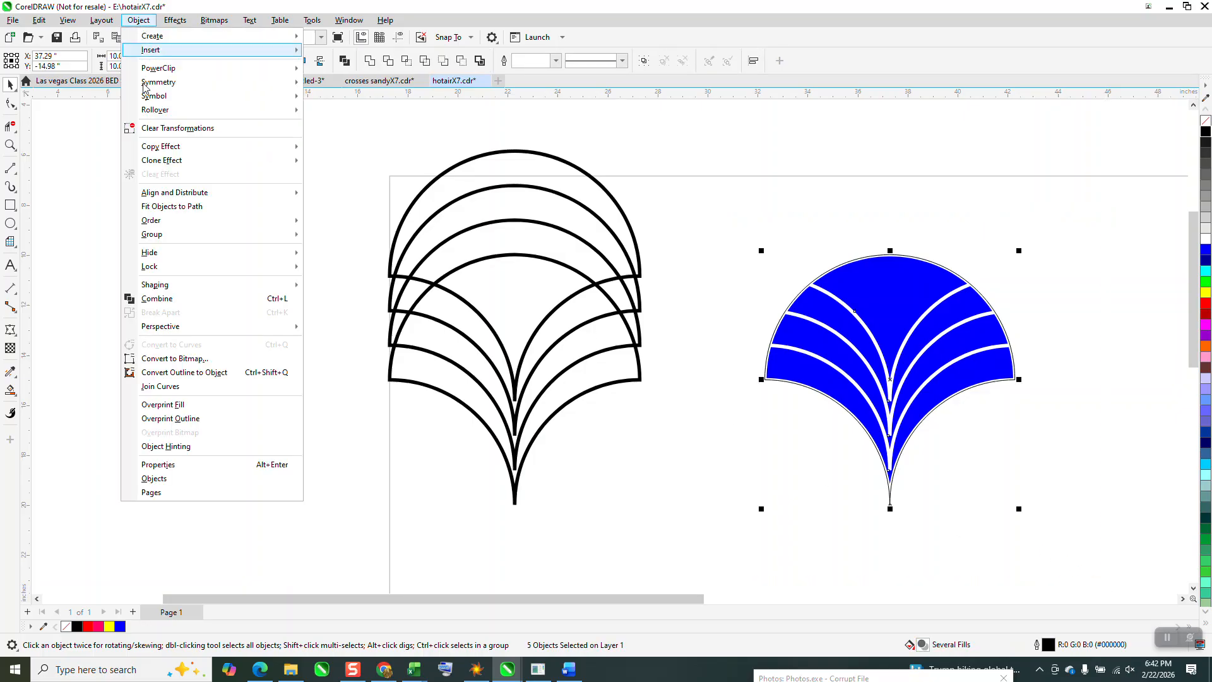
pyautogui.moveTo(245, 236)
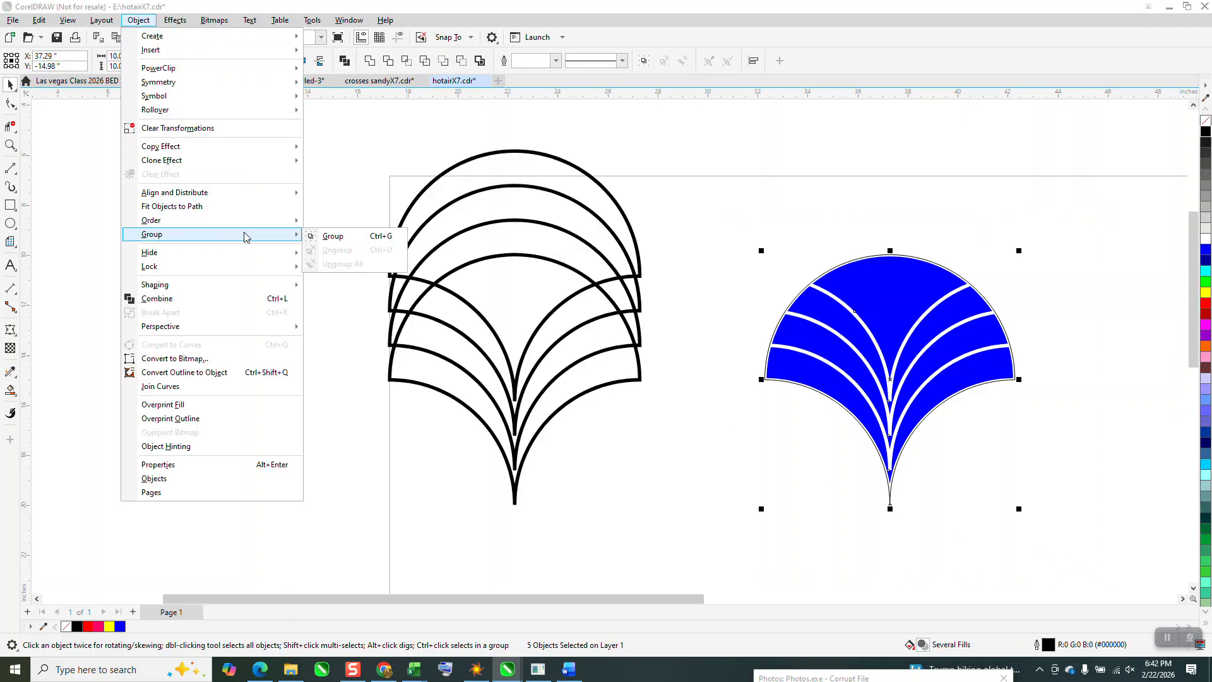
pyautogui.click(333, 235)
pyautogui.click(650, 150)
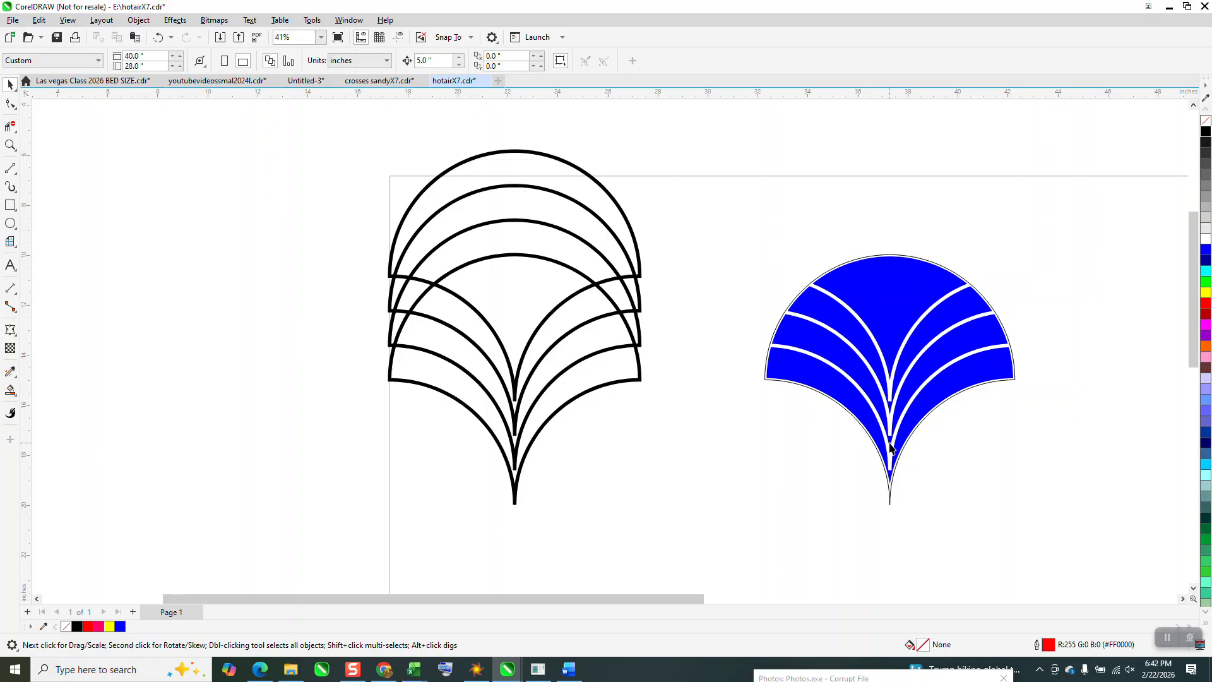
# - Apply a blue-to-white linear fountain fill to the grouped scale, running from its upper centre down to just below its tip
pyautogui.click(16, 403)
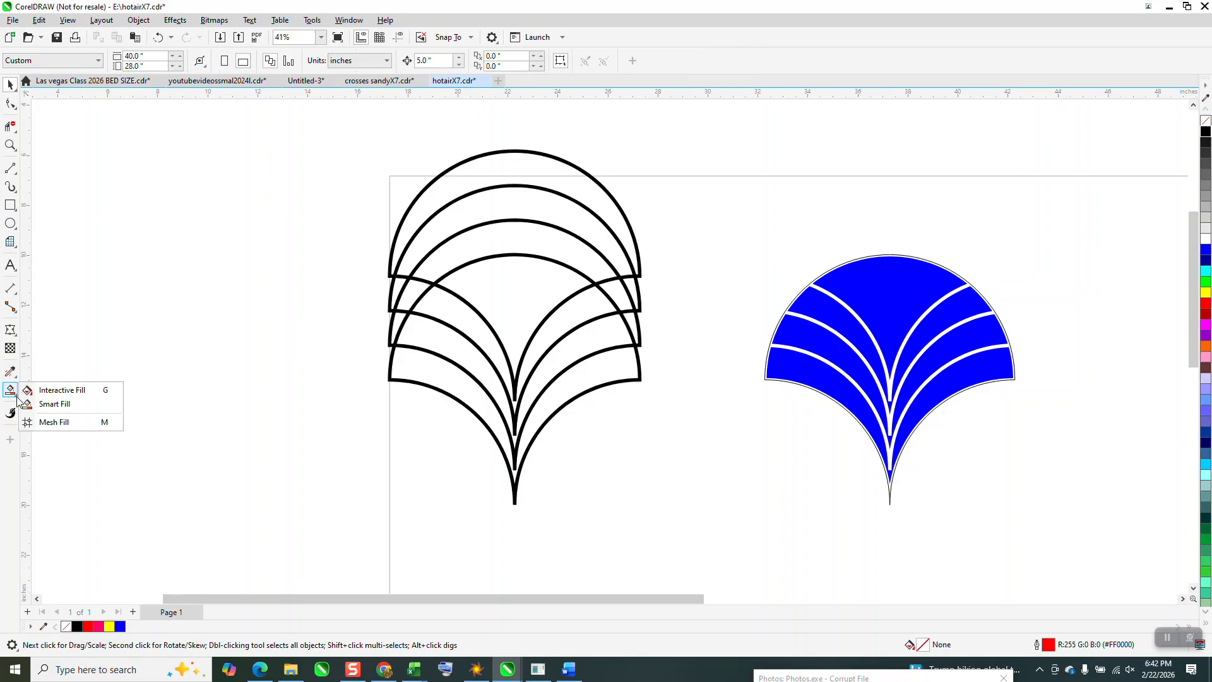
pyautogui.click(62, 394)
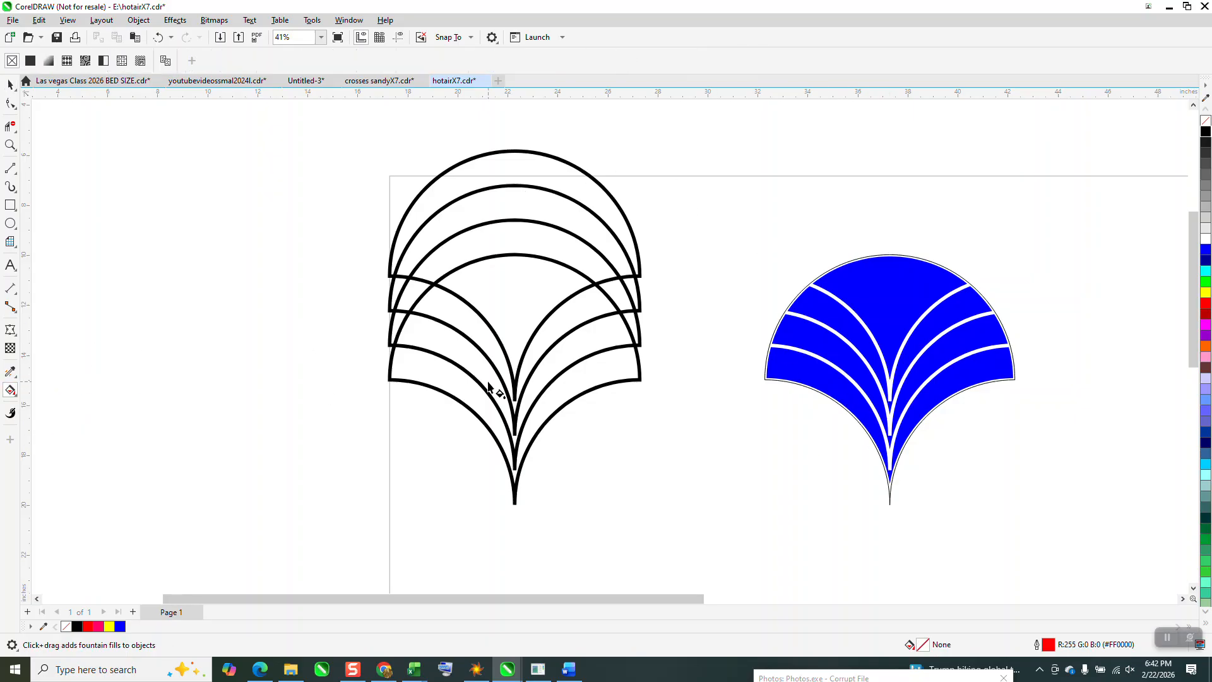
pyautogui.click(897, 279)
pyautogui.moveTo(887, 289); pyautogui.dragTo(900, 535)
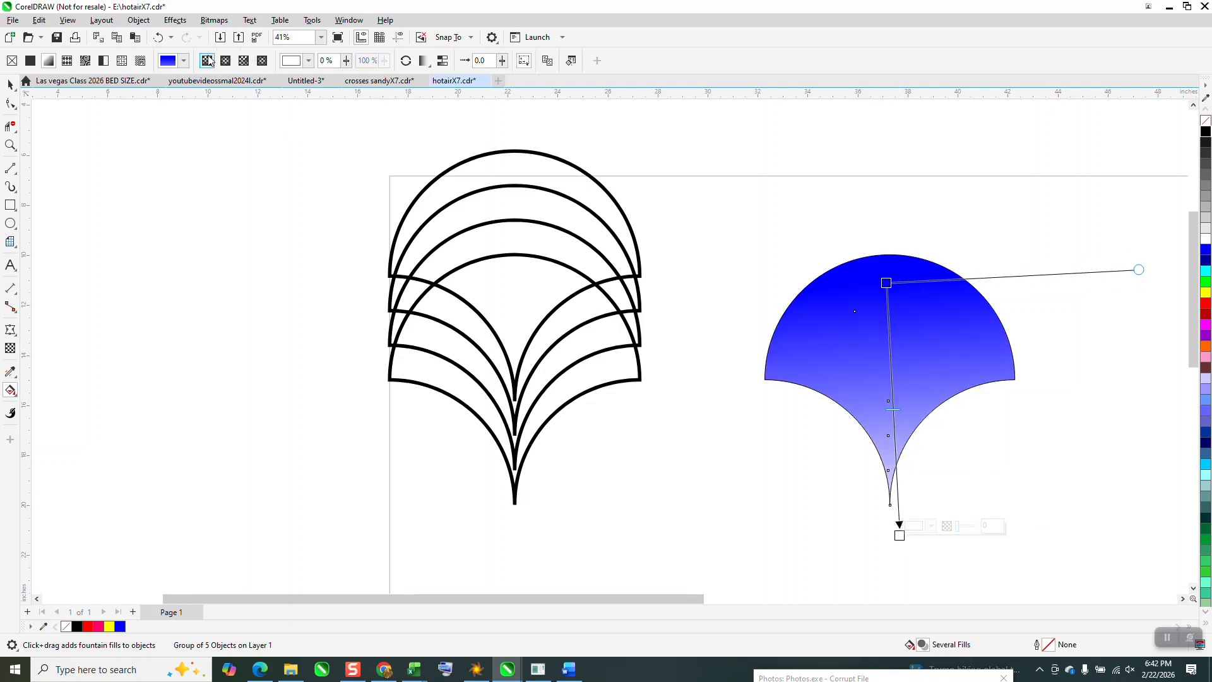
pyautogui.click(158, 38)
pyautogui.moveTo(880, 276); pyautogui.dragTo(893, 513)
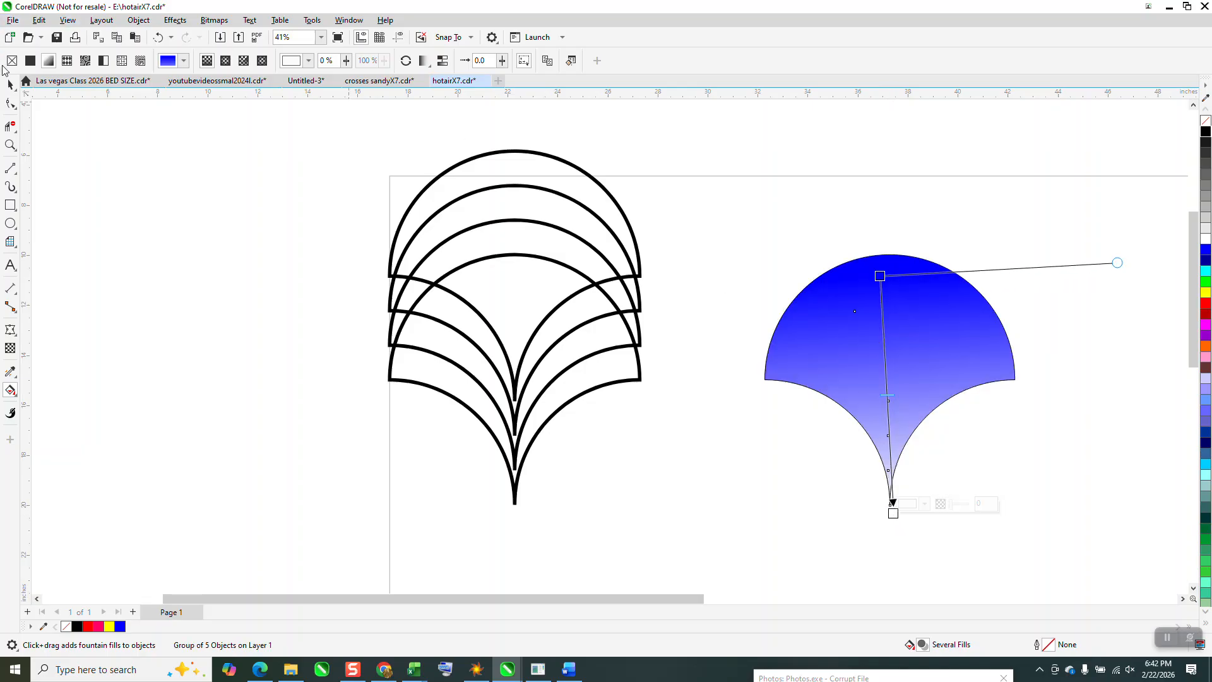
# - Undo the fountain fill and ungroup the scale's outline from its four blue pieces
pyautogui.click(10, 84)
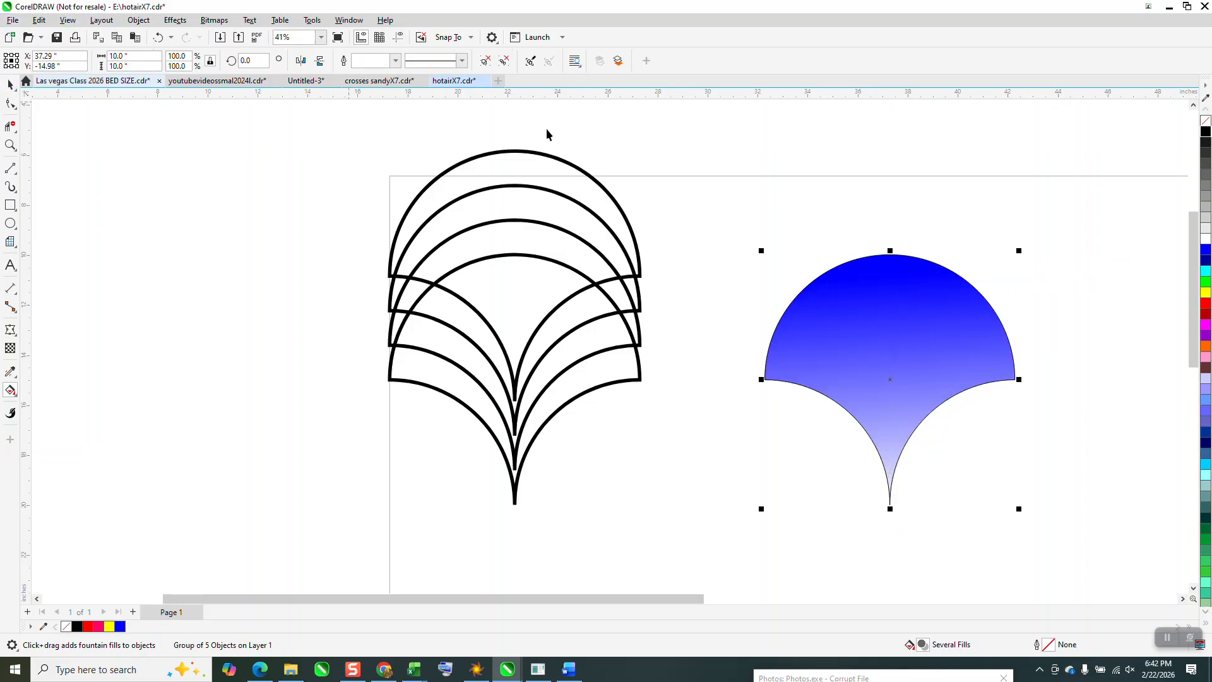
pyautogui.click(159, 38)
pyautogui.moveTo(739, 204); pyautogui.dragTo(1091, 537)
pyautogui.click(138, 19)
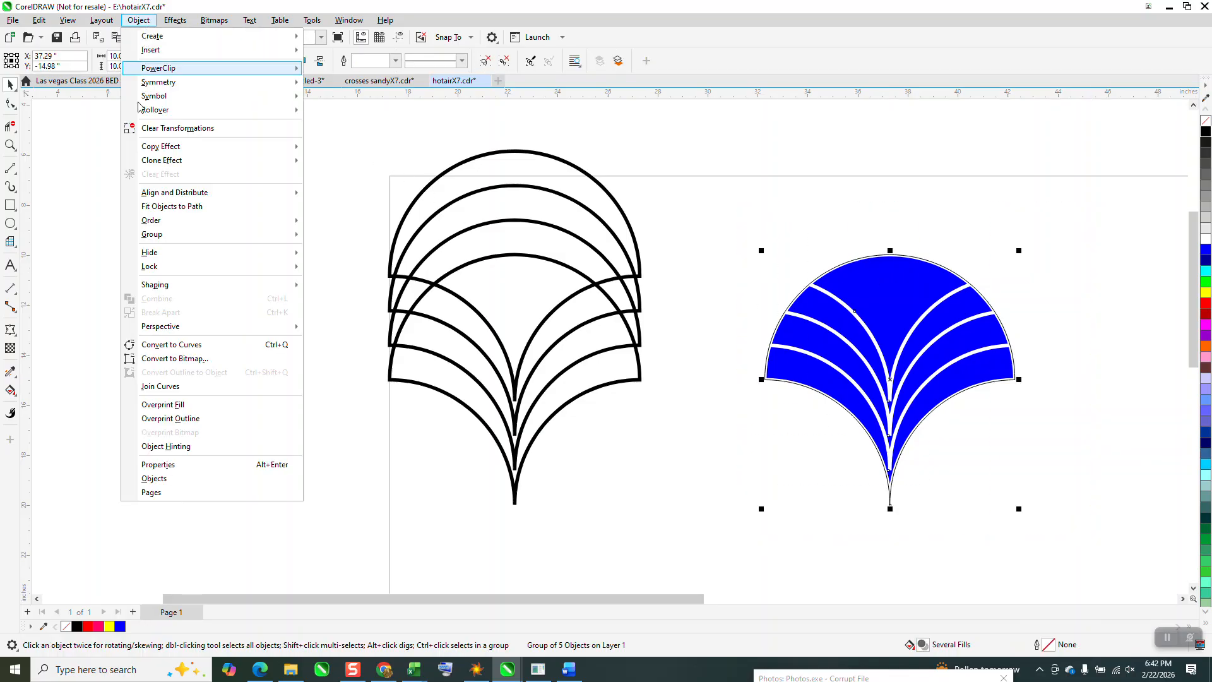
pyautogui.click(324, 214)
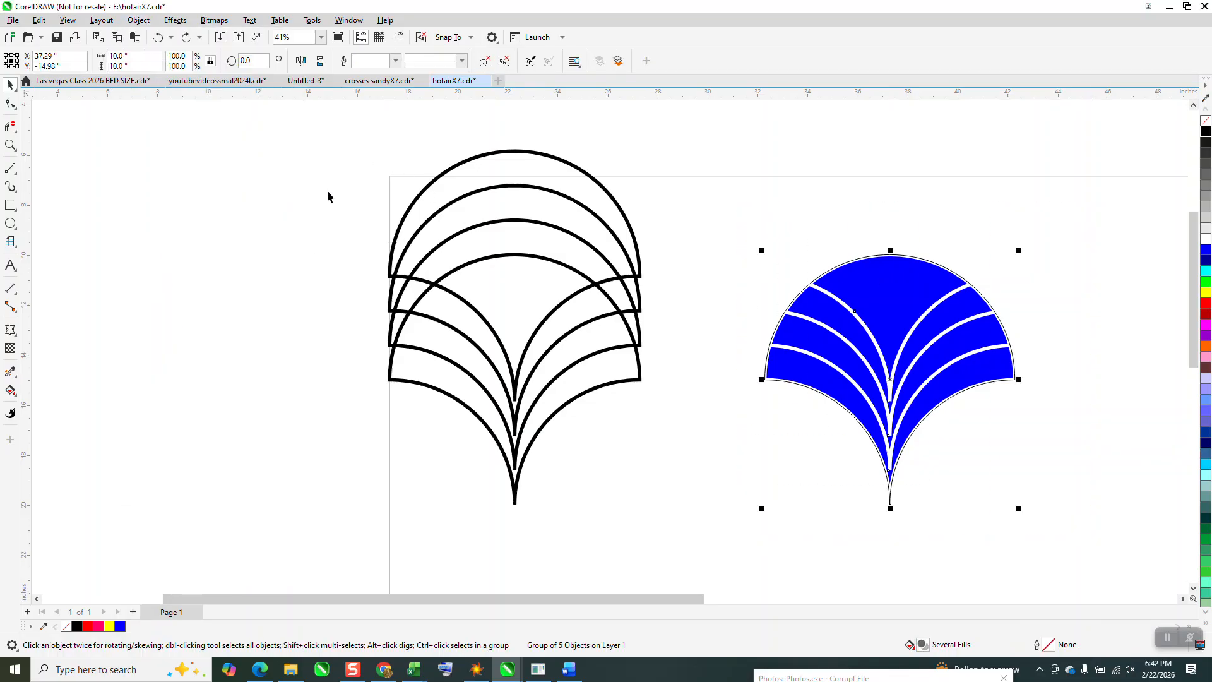
pyautogui.click(934, 450)
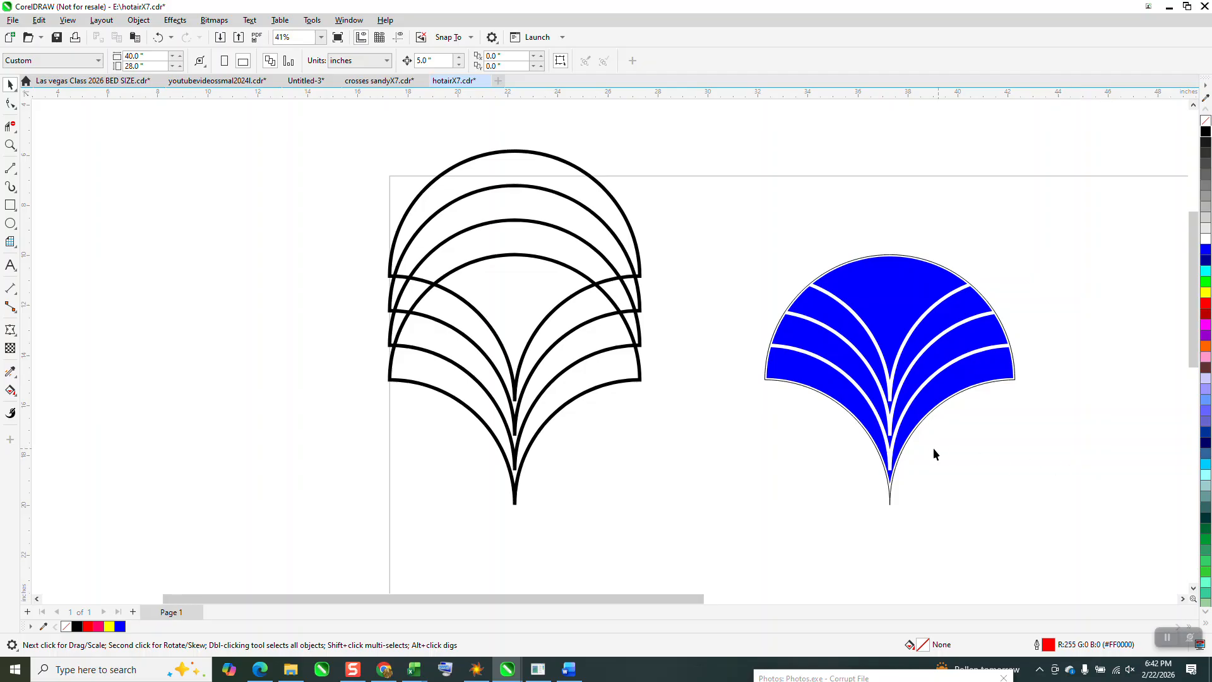
# - Move the thin scale outline 10 inches right, clear of the blue pieces
pyautogui.click(891, 504)
pyautogui.press('Right')
pyautogui.press('Right')
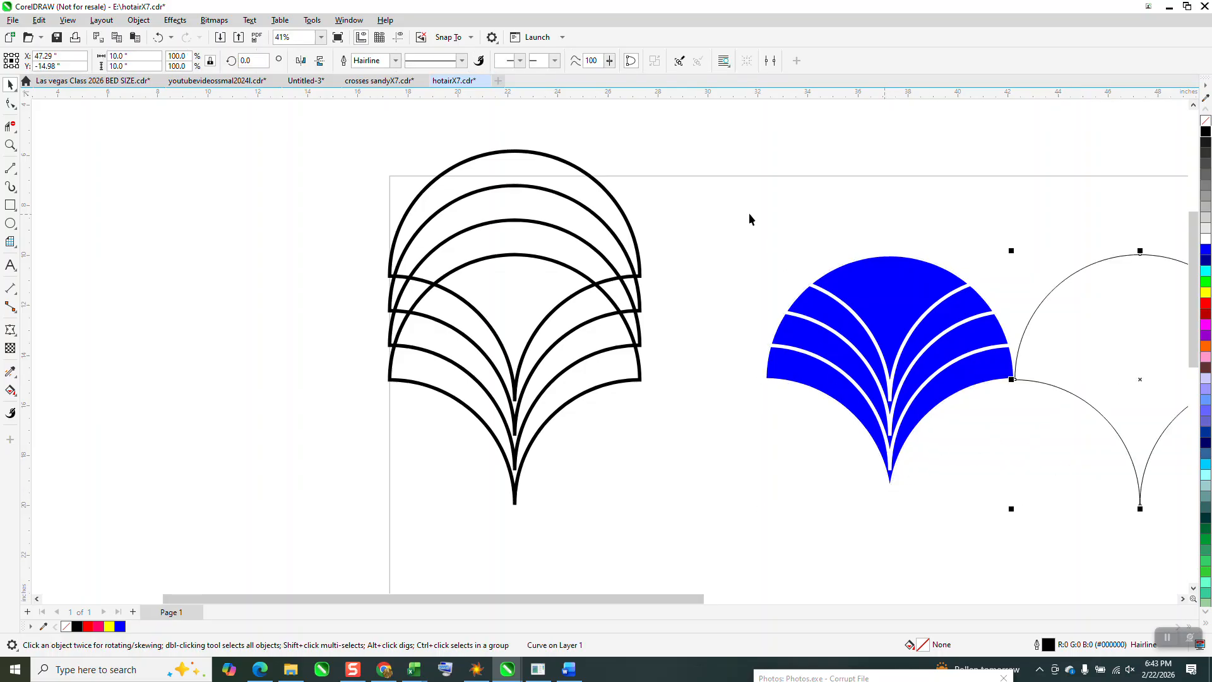
# - Group the four blue pieces without the outline
pyautogui.moveTo(739, 201); pyautogui.dragTo(1042, 509)
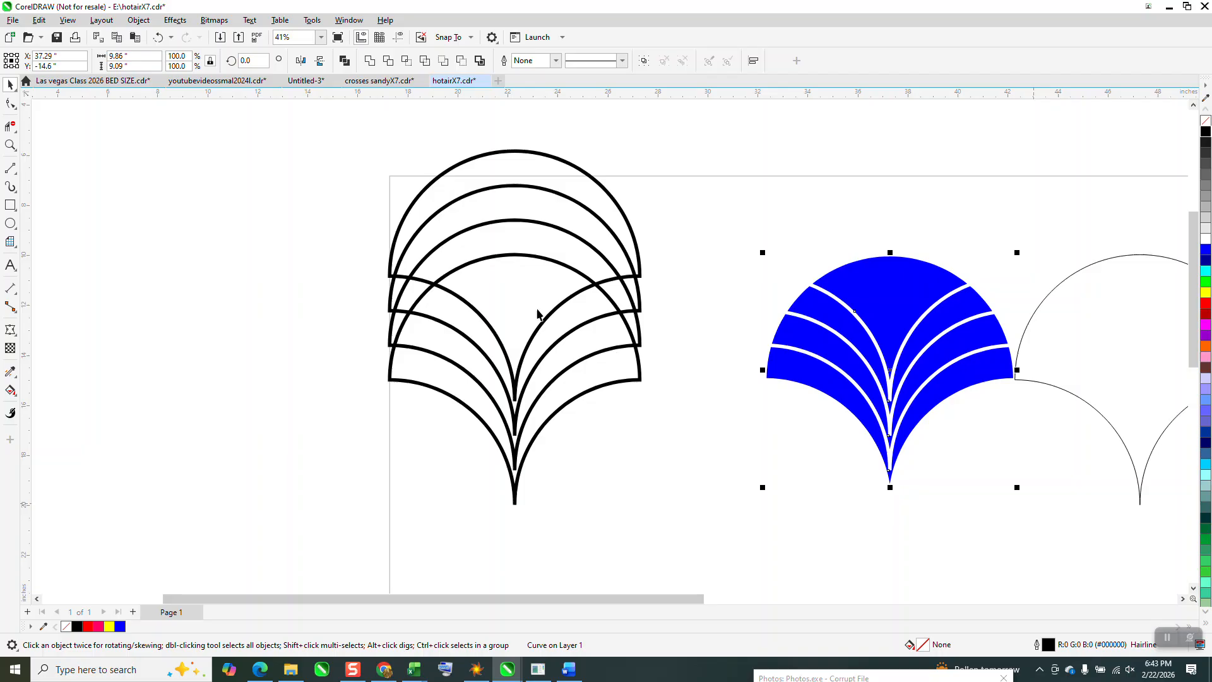
pyautogui.click(138, 19)
pyautogui.moveTo(278, 234)
pyautogui.click(349, 236)
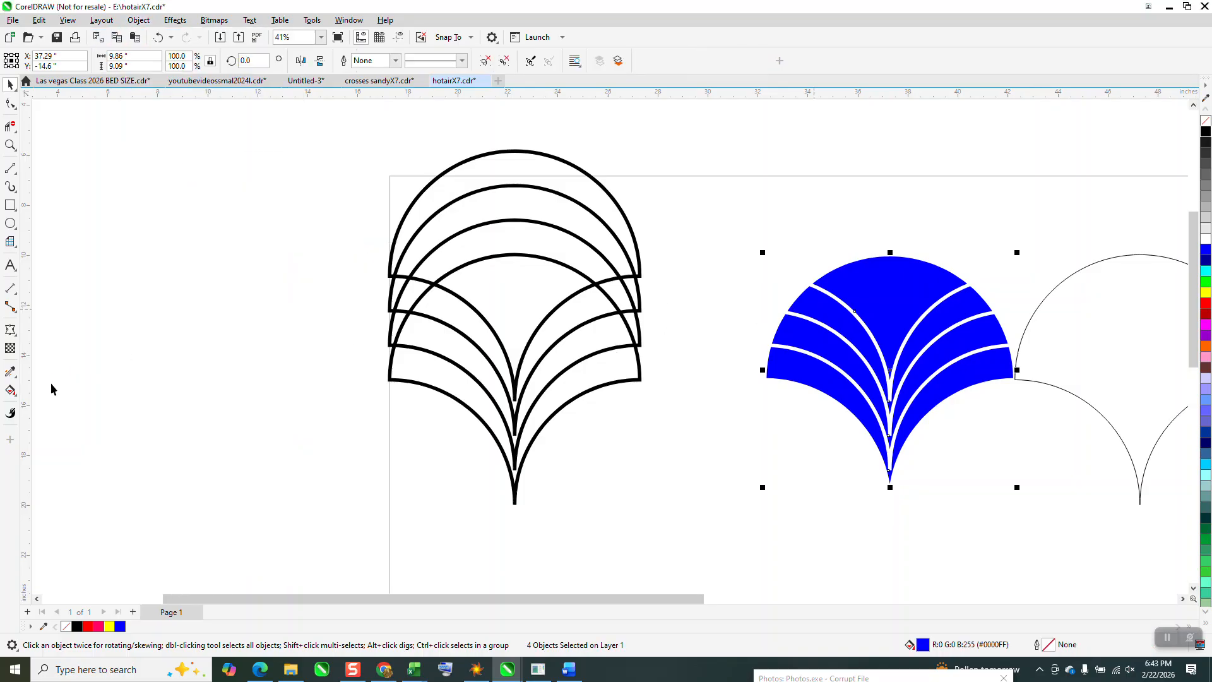
# - Apply a linear fountain fill from blue at the group's upper centre edge to cyan at its lower tip
pyautogui.click(14, 396)
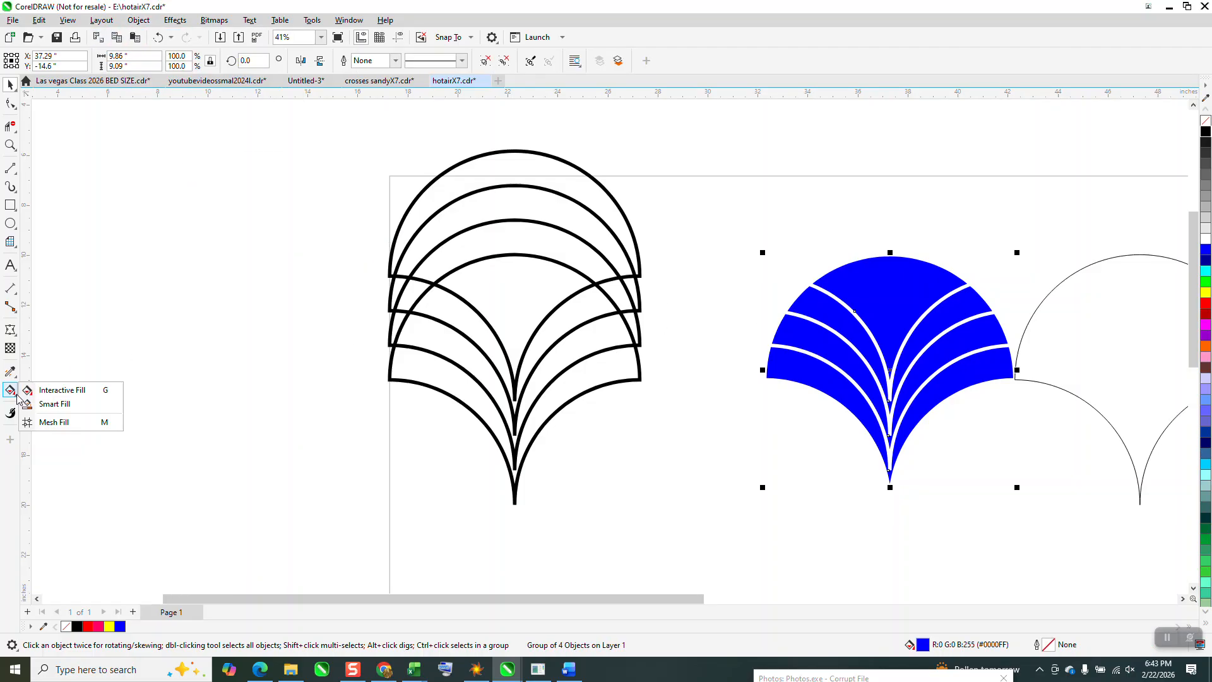
pyautogui.click(50, 391)
pyautogui.moveTo(879, 270); pyautogui.dragTo(904, 528)
pyautogui.moveTo(919, 475); pyautogui.dragTo(891, 477)
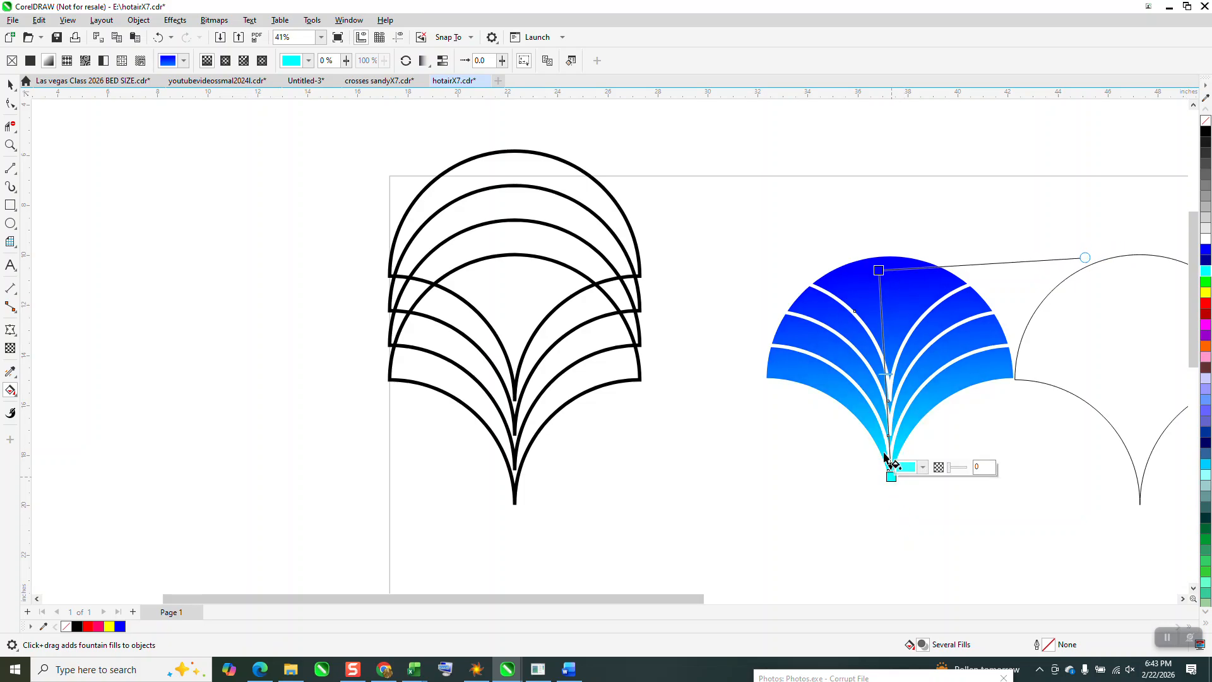
pyautogui.moveTo(879, 270); pyautogui.dragTo(884, 261)
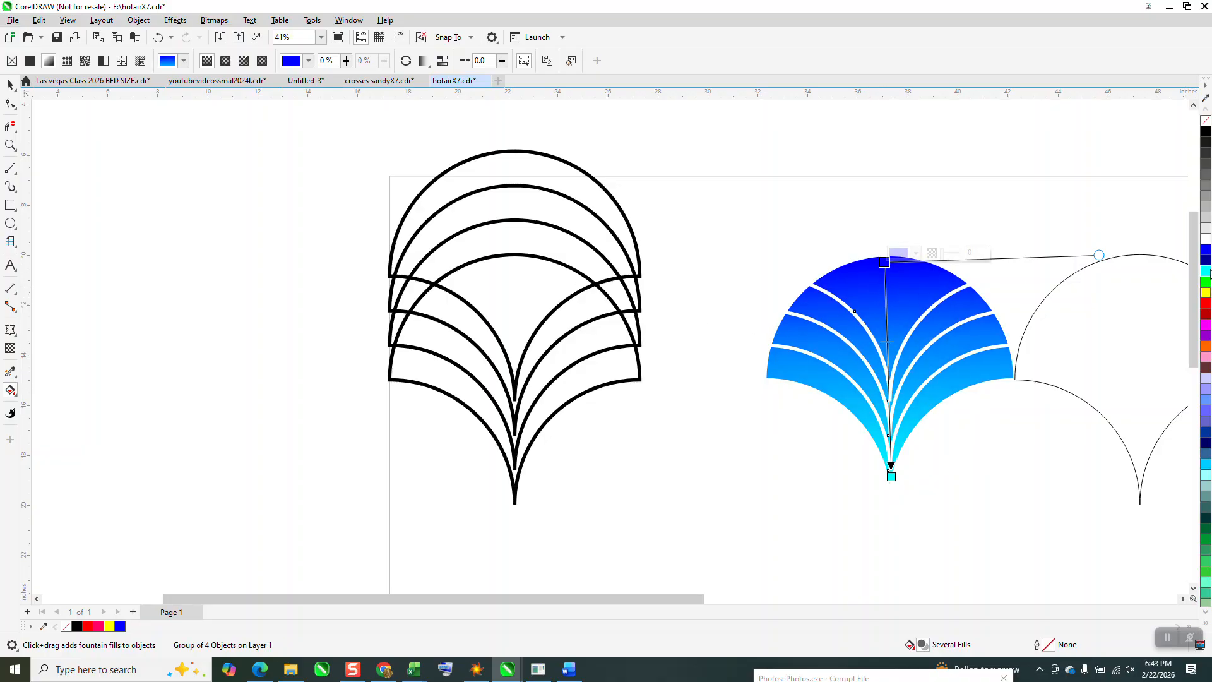
# - Add a second blue colour stop at 8% of the gradient and raise the cyan end slightly above the tip
pyautogui.moveTo(904, 297); pyautogui.dragTo(886, 297)
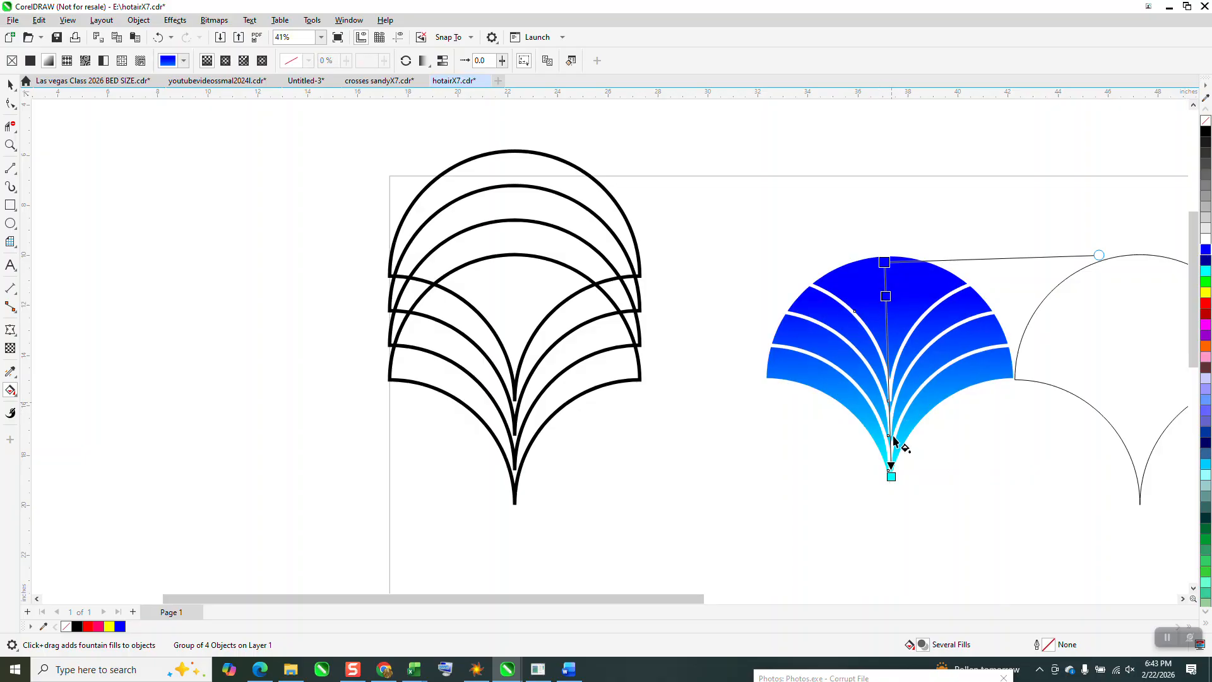
pyautogui.moveTo(891, 475); pyautogui.dragTo(890, 450)
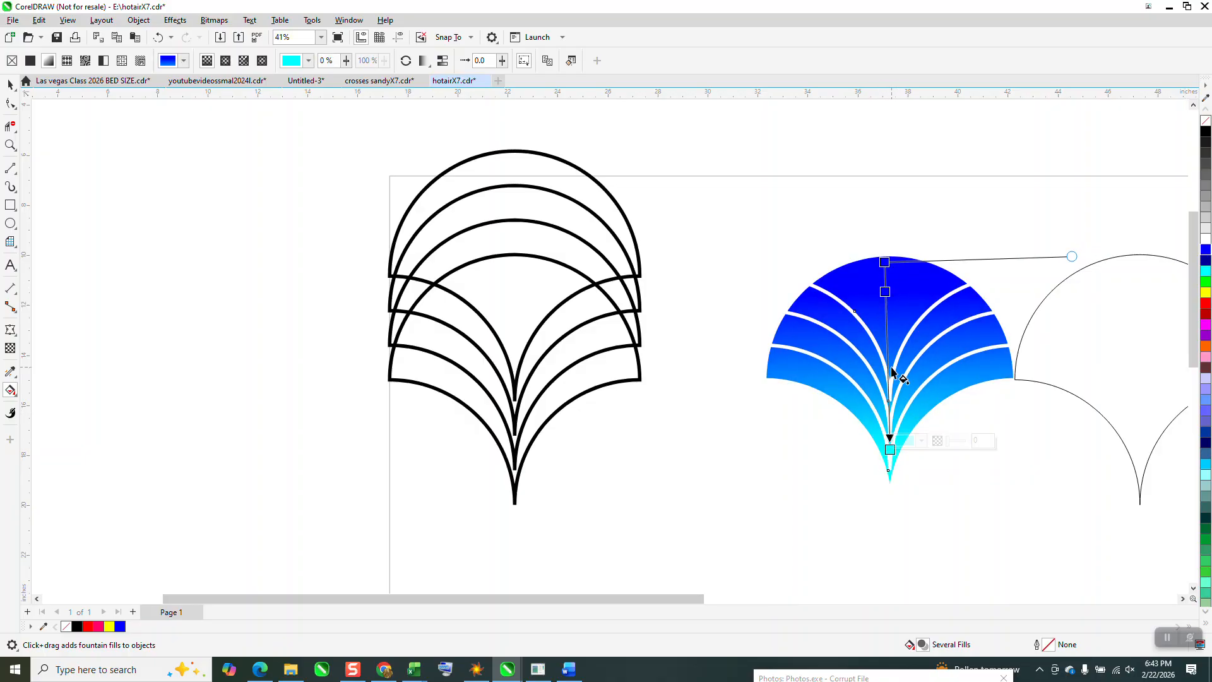
pyautogui.moveTo(885, 292); pyautogui.dragTo(885, 276)
pyautogui.click(10, 84)
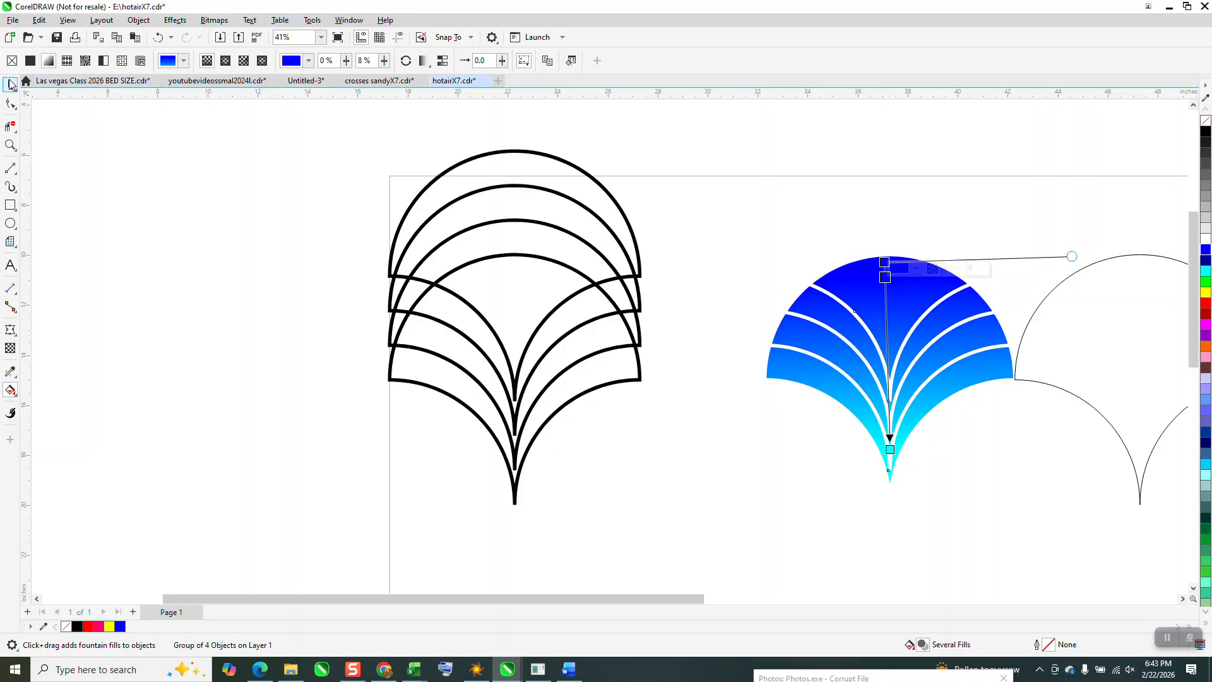
# - Move the scale outline 10 inches left, back around the gradient-filled pieces
pyautogui.click(1096, 375)
pyautogui.press('Left')
pyautogui.press('Left')
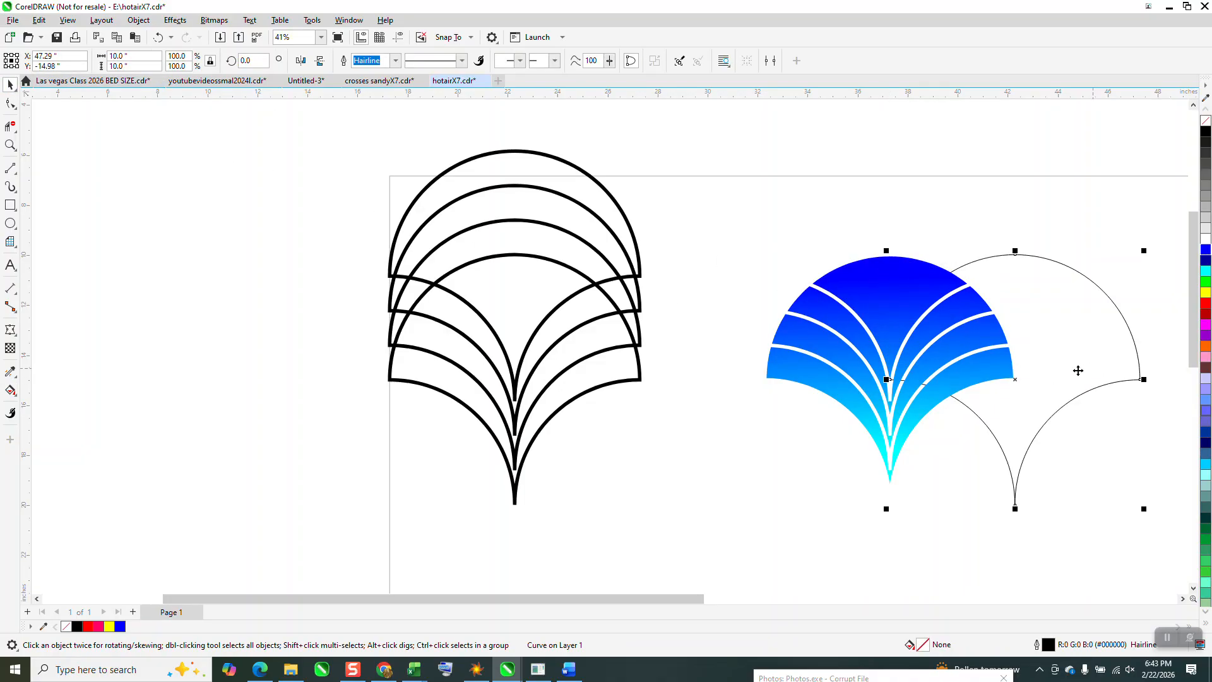
# - Delete all the thick black construction scales beside the gradient scale
pyautogui.scroll(-1, 513, 239)
pyautogui.scroll(-1, 504, 243)
pyautogui.moveTo(407, 151); pyautogui.dragTo(642, 406)
pyautogui.press('Delete')
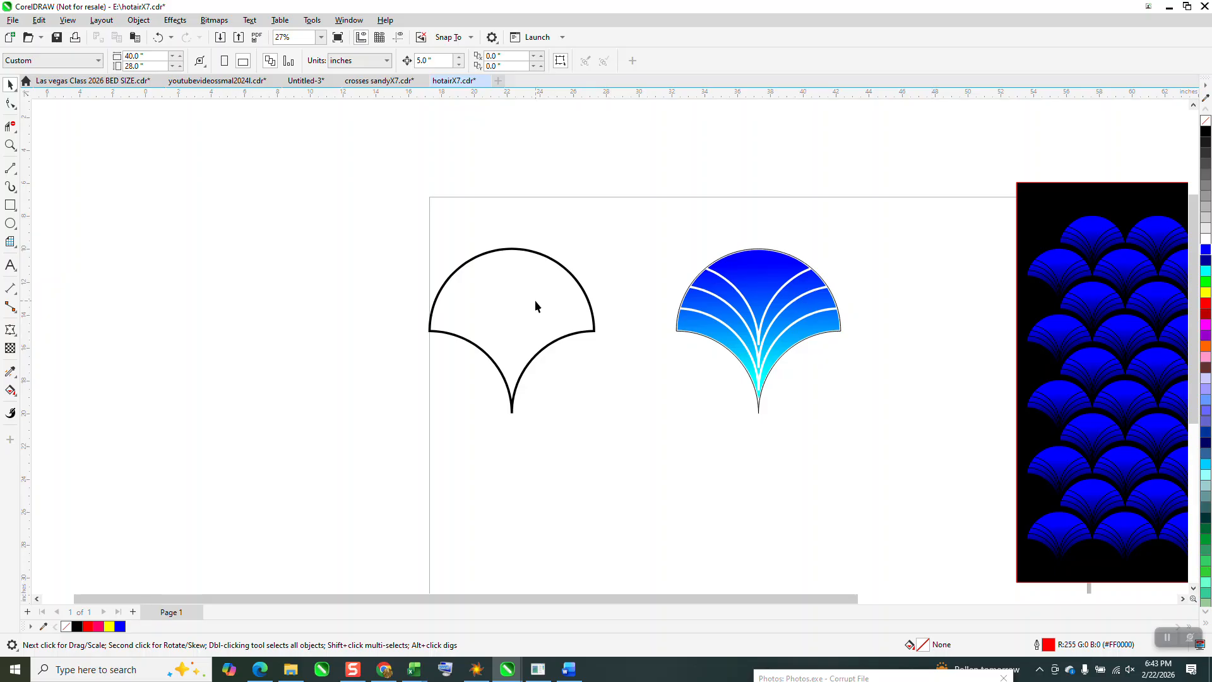
pyautogui.click(587, 295)
pyautogui.press('Delete')
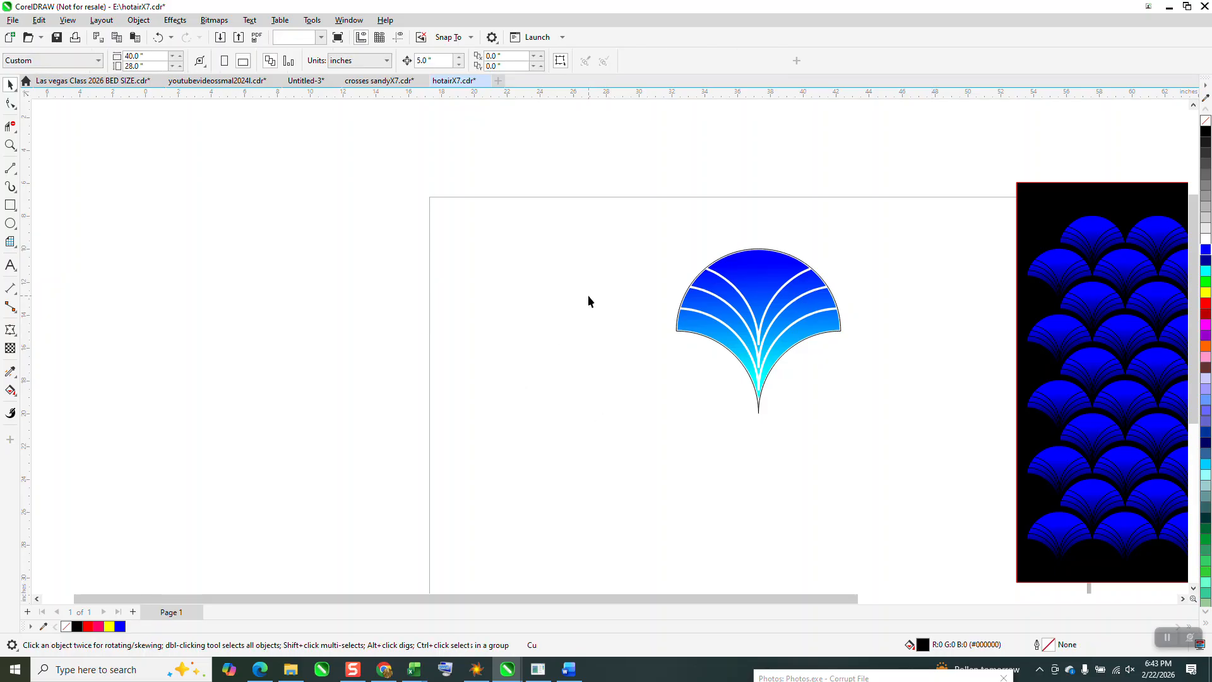
# - Group the gradient pieces with their outline and set the group's width to 4 inches, keeping its proportions
pyautogui.moveTo(923, 457); pyautogui.dragTo(923, 459)
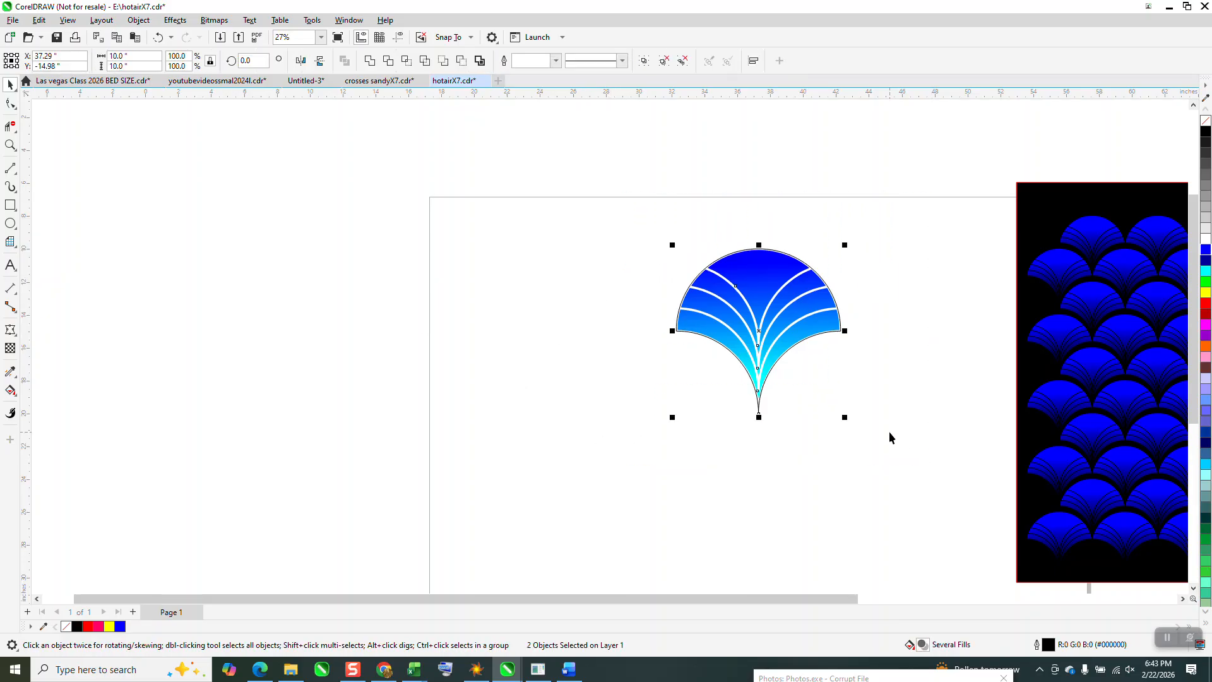
pyautogui.hotkey('ctrl', 'g')
pyautogui.click(130, 57)
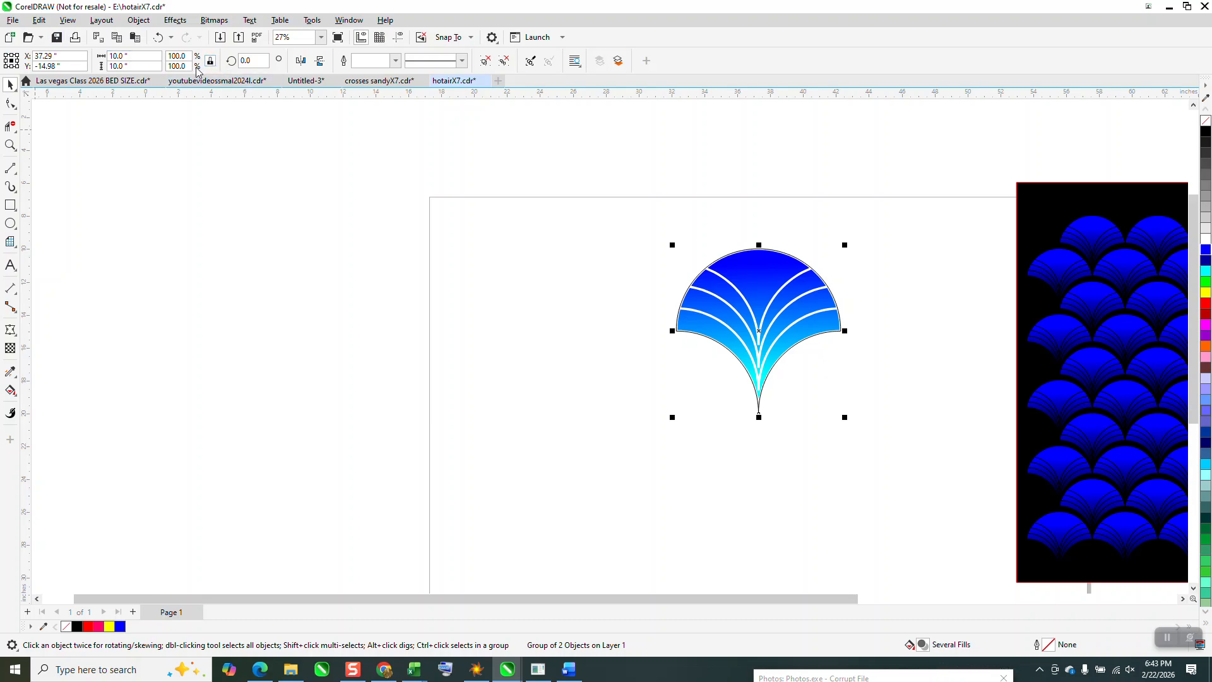
pyautogui.doubleClick(149, 60)
pyautogui.write('4')
pyautogui.press('Return')
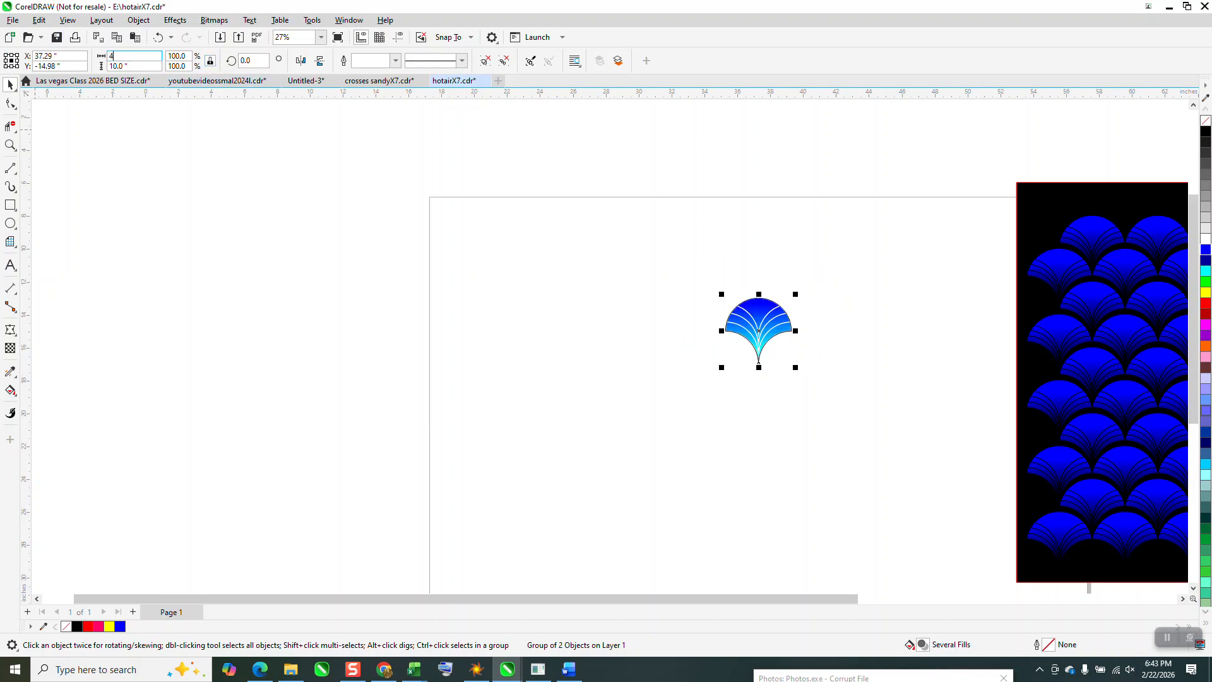
# - Move the scale to the page's upper-left corner and duplicate it rightward at 4-inch intervals into a row of seven
pyautogui.moveTo(722, 325); pyautogui.dragTo(445, 233)
pyautogui.click(408, 120)
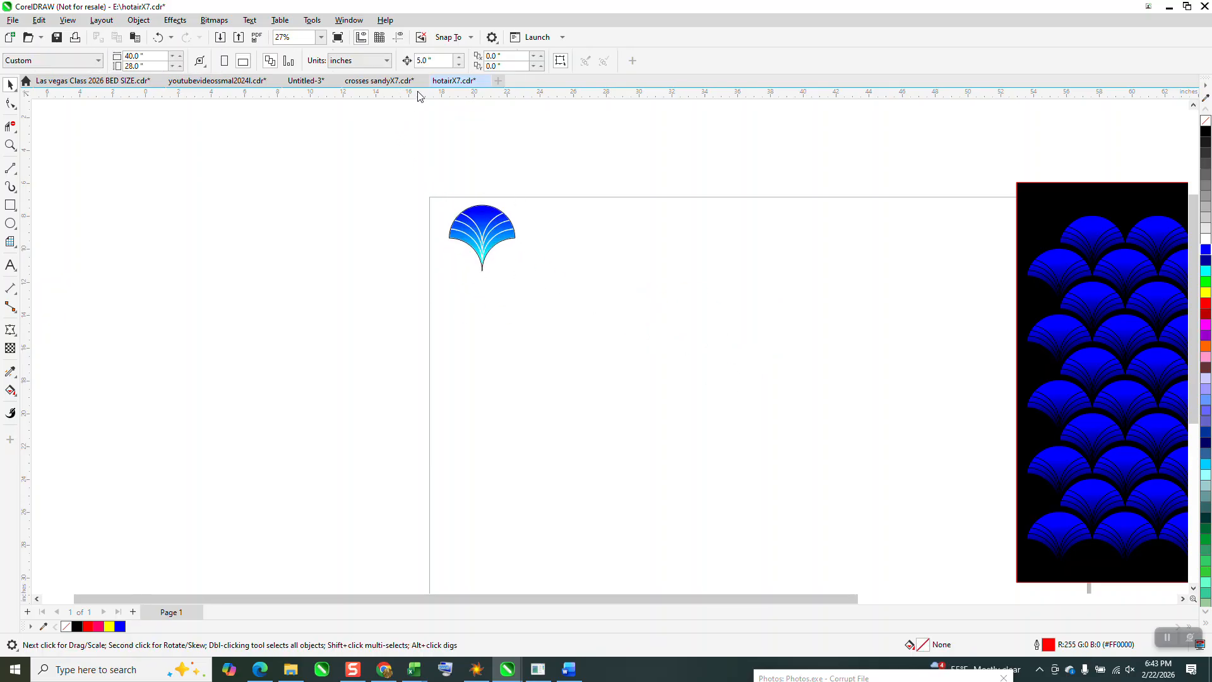
pyautogui.doubleClick(437, 61)
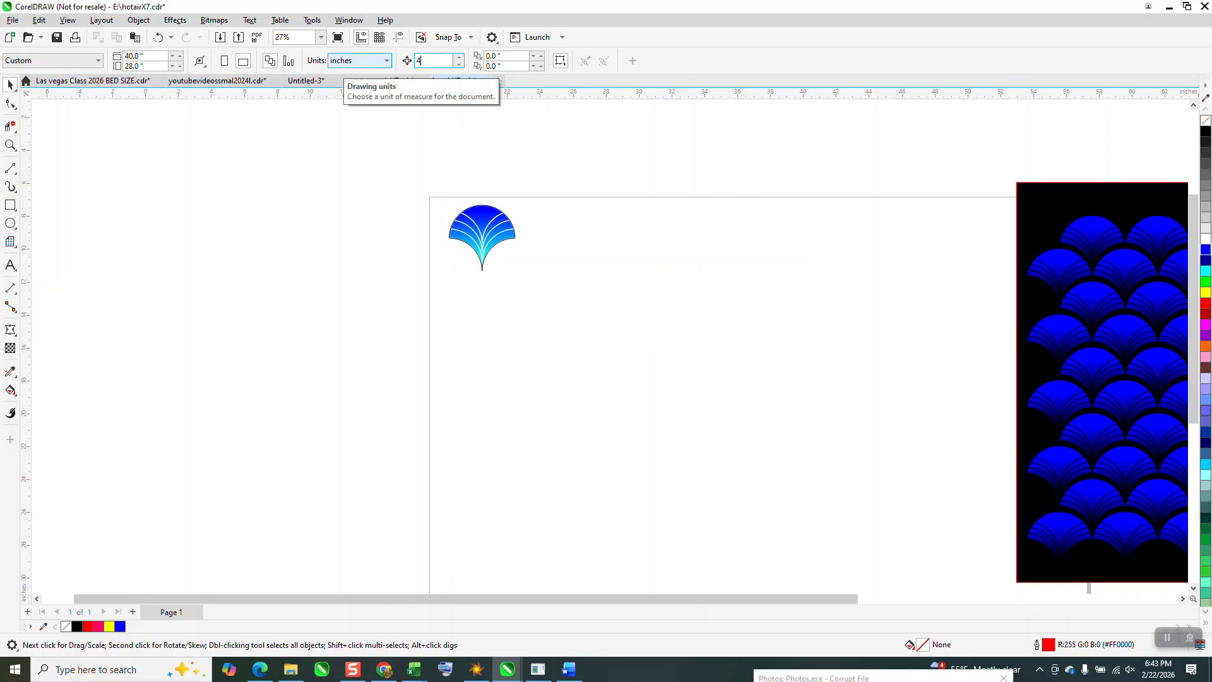
pyautogui.click(505, 221)
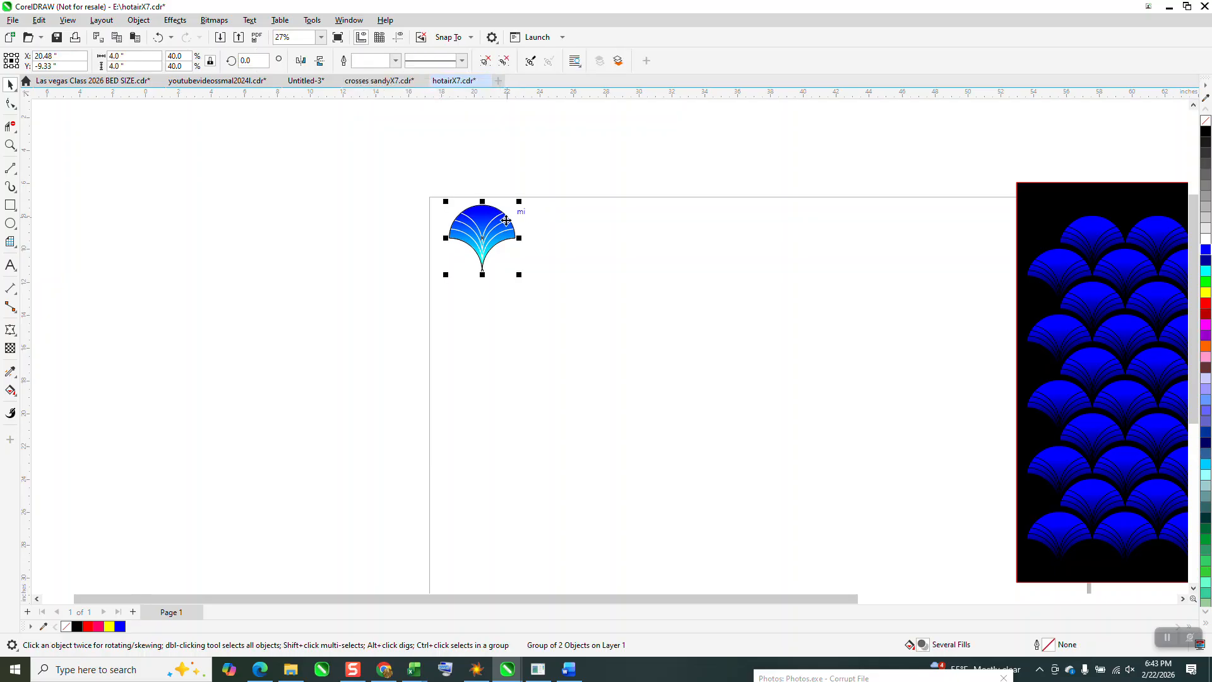
pyautogui.hotkey('ctrl', 'd')
pyautogui.hotkey('ctrl', 'd')
pyautogui.hotkey('ctrl', 'd')
pyautogui.hotkey('ctrl', 'd')
pyautogui.hotkey('ctrl', 'd')
pyautogui.hotkey('ctrl', 'd')
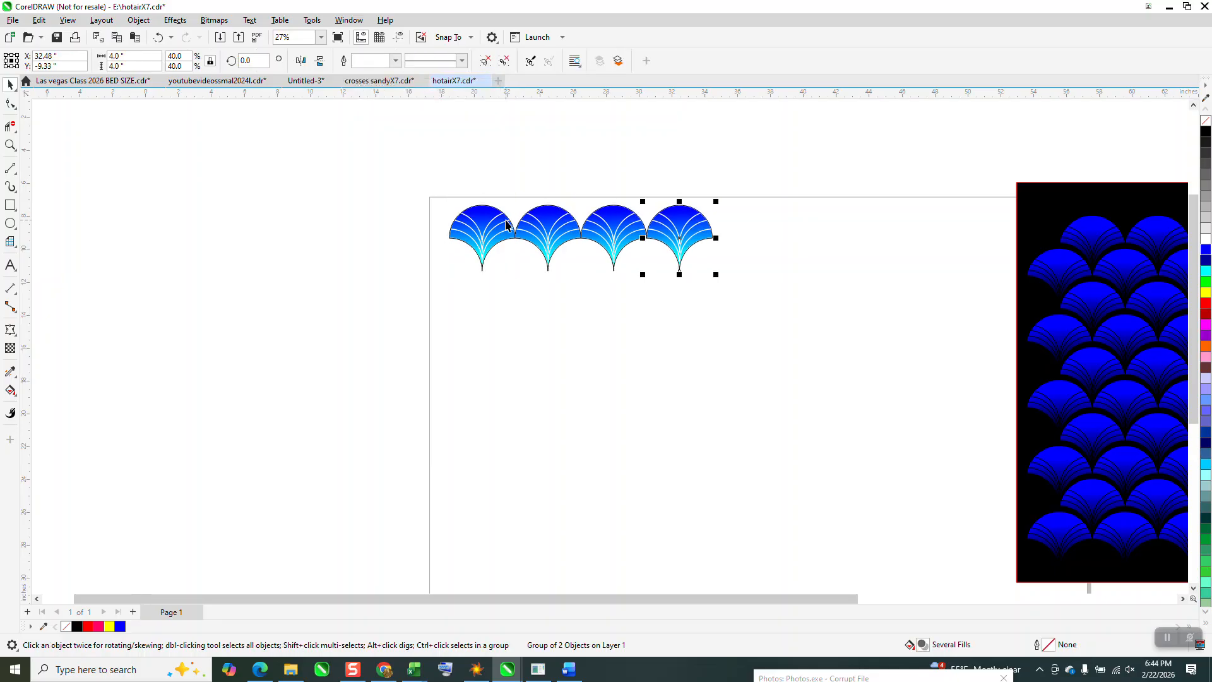
# - Group the row of seven scales and place a copy of it 2 inches lower and 2 inches to the left
pyautogui.click(463, 166)
pyautogui.write('2')
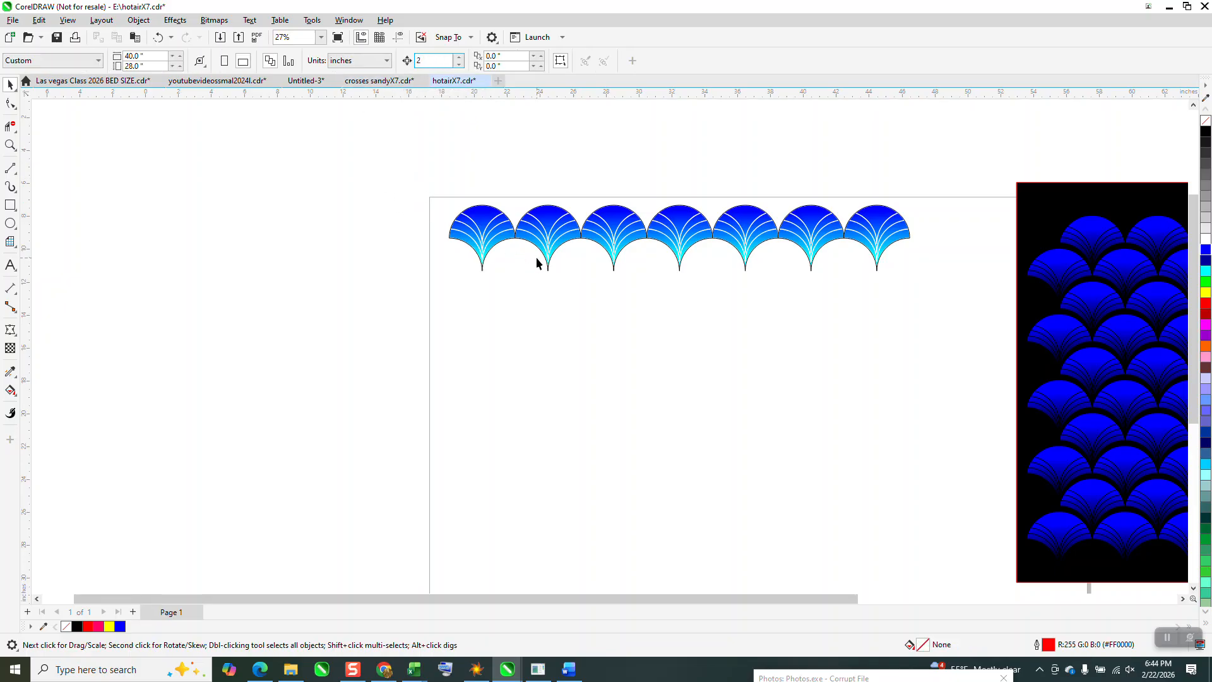
pyautogui.moveTo(832, 286); pyautogui.dragTo(914, 298)
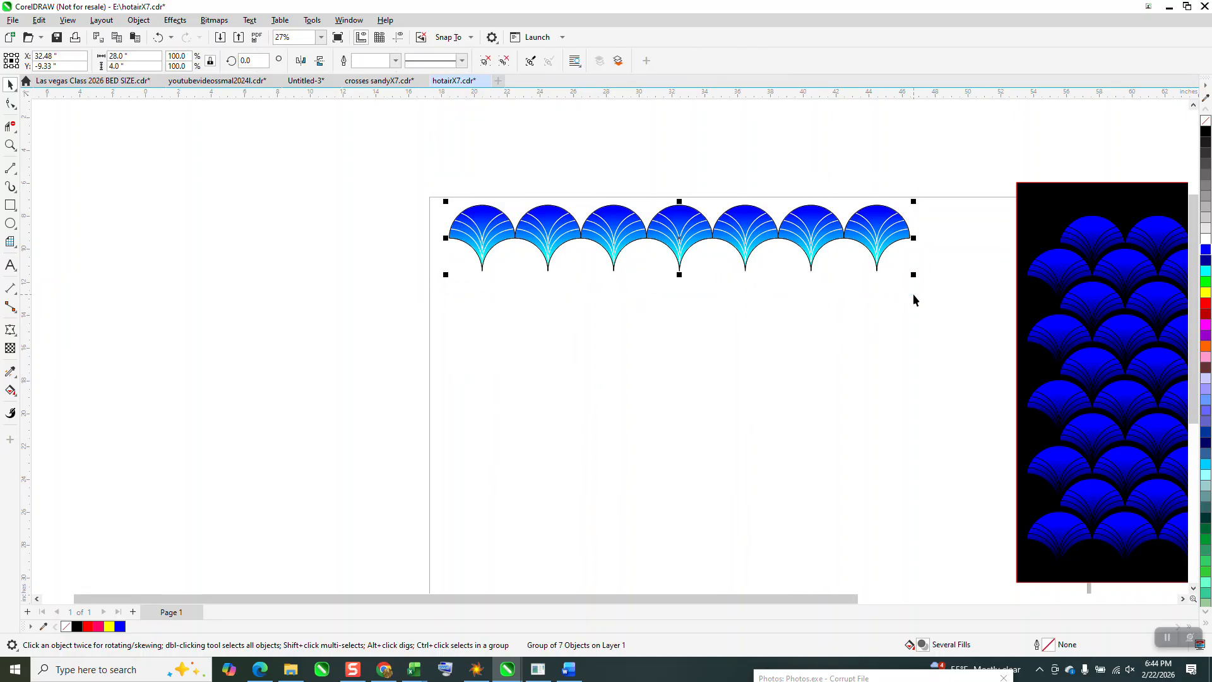
pyautogui.press('+')
pyautogui.press('Down')
pyautogui.press('Left')
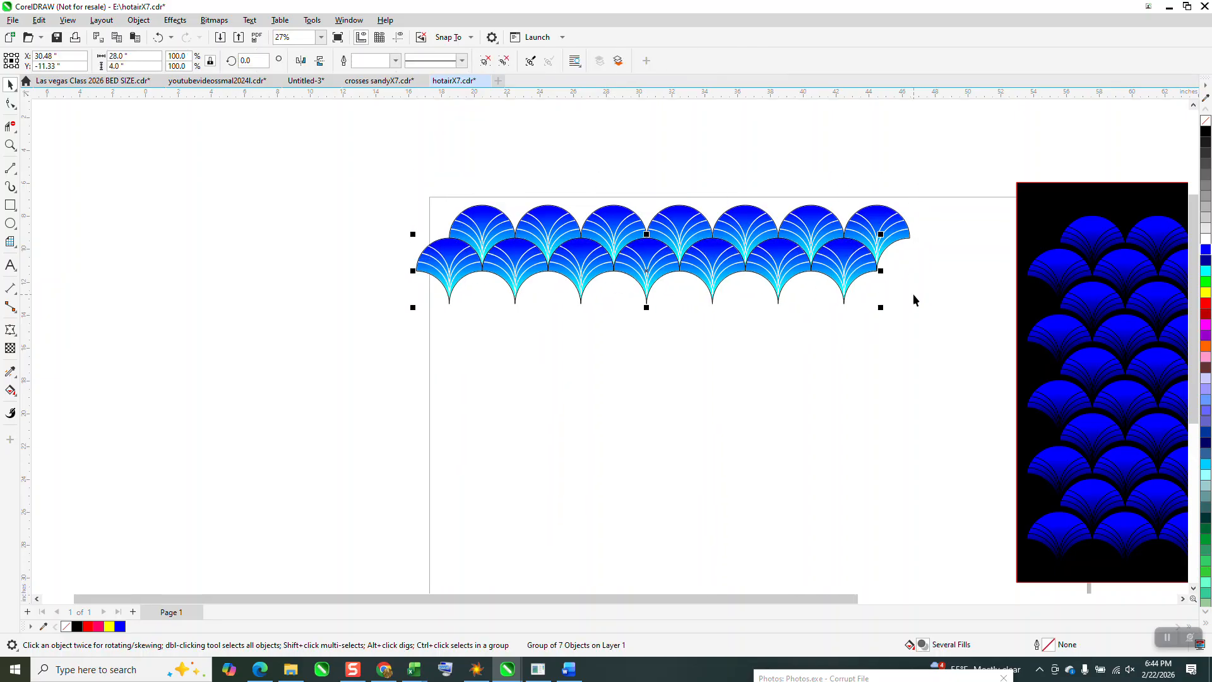
# - Duplicate the two staggered rows together five times downward at 4-inch intervals to build twelve rows
pyautogui.moveTo(310, 132); pyautogui.dragTo(322, 150)
pyautogui.moveTo(917, 378); pyautogui.dragTo(951, 378)
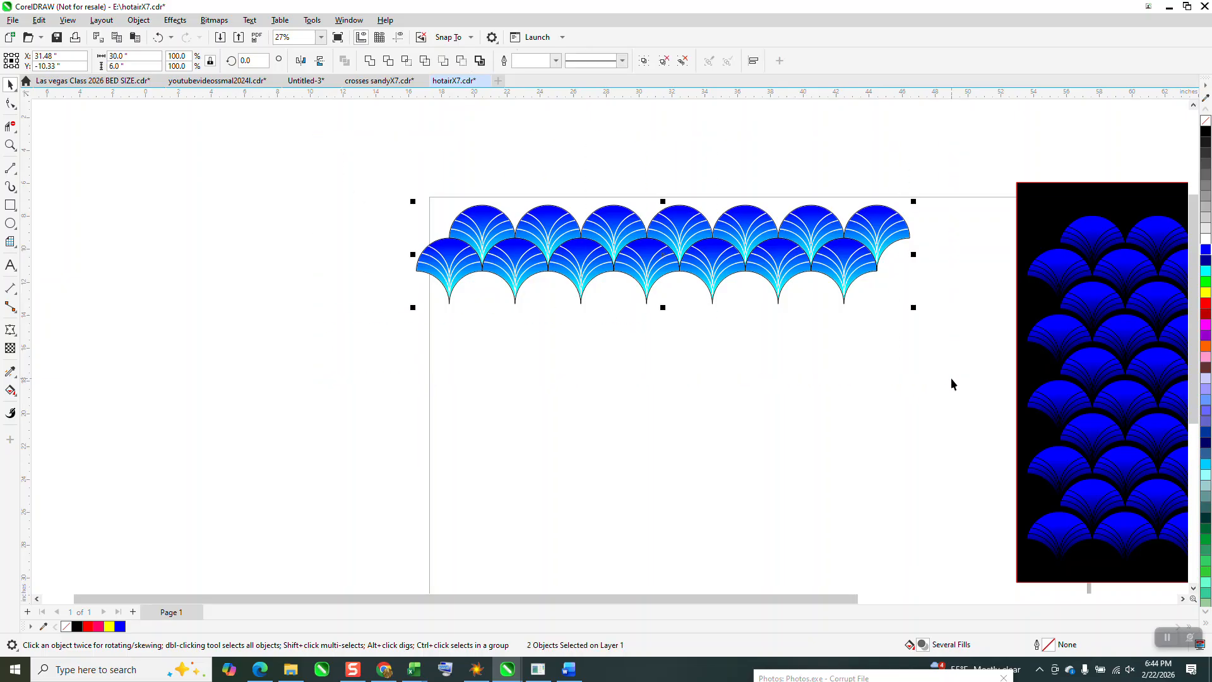
pyautogui.hotkey('ctrl', 'd')
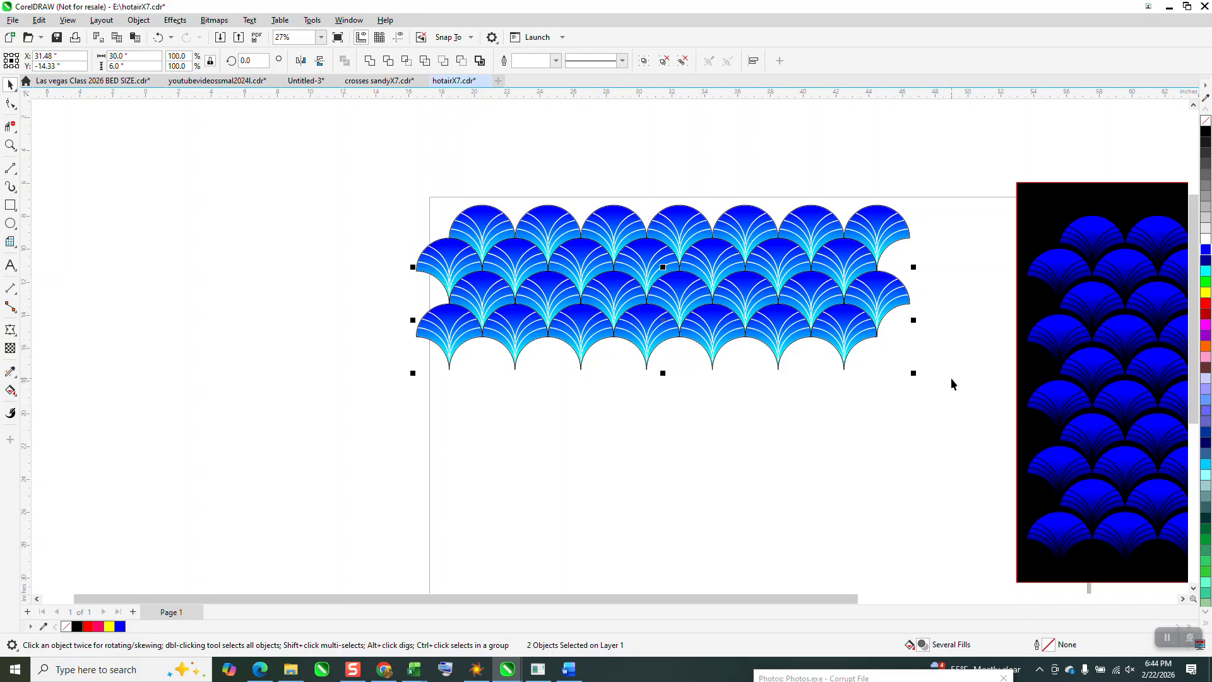
pyautogui.hotkey('ctrl', 'd')
pyautogui.hotkey('ctrl', 'd')
pyautogui.hotkey('ctrl', 'd')
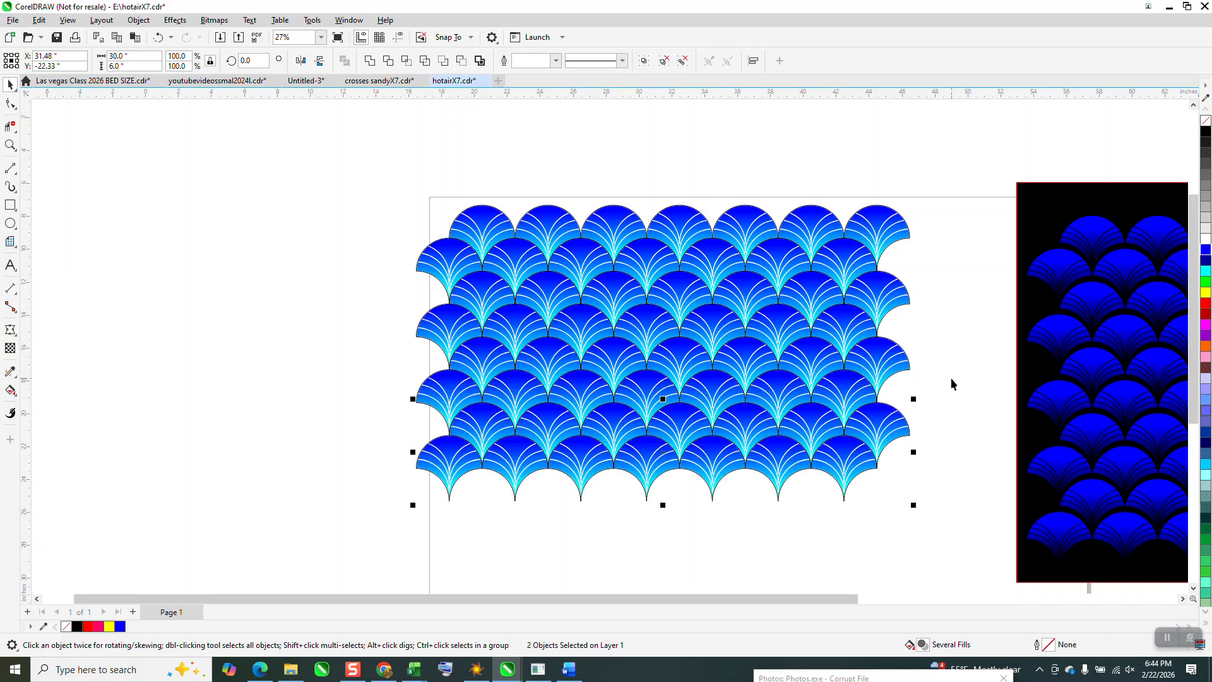
pyautogui.hotkey('ctrl', 'd')
# - Remove the outlines from all twelve rows and move the black rectangle from the reference pattern behind them
pyautogui.scroll(-1, 1017, 404)
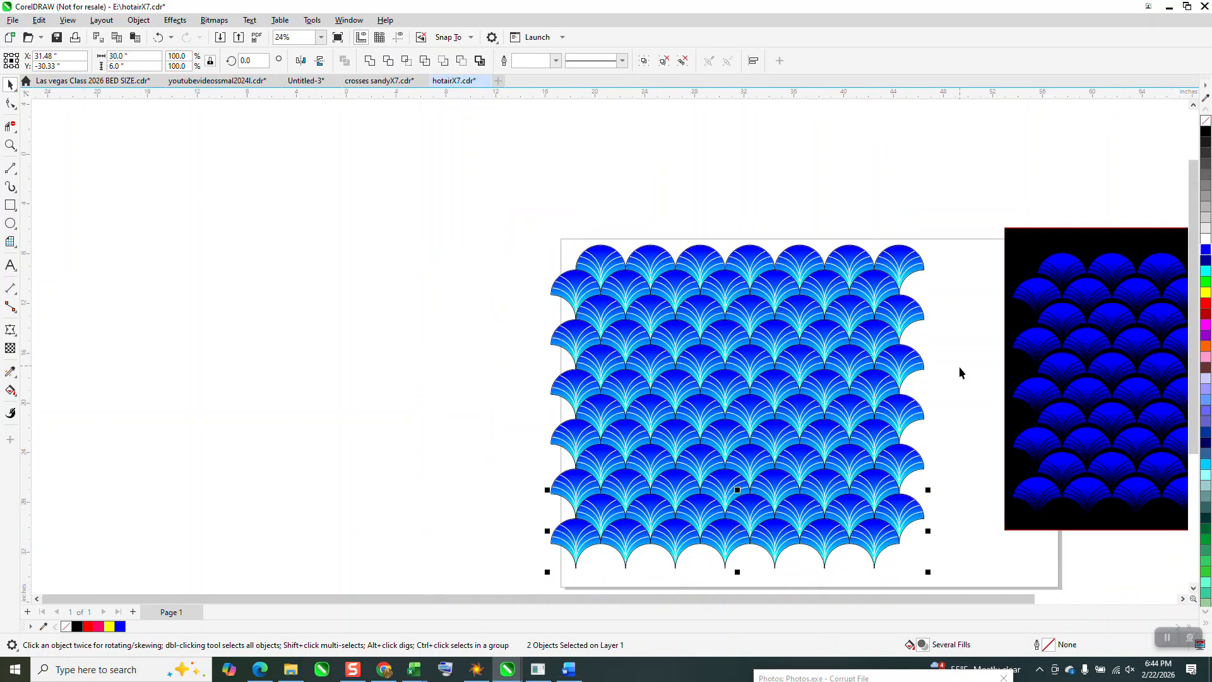
pyautogui.moveTo(542, 226); pyautogui.dragTo(962, 556)
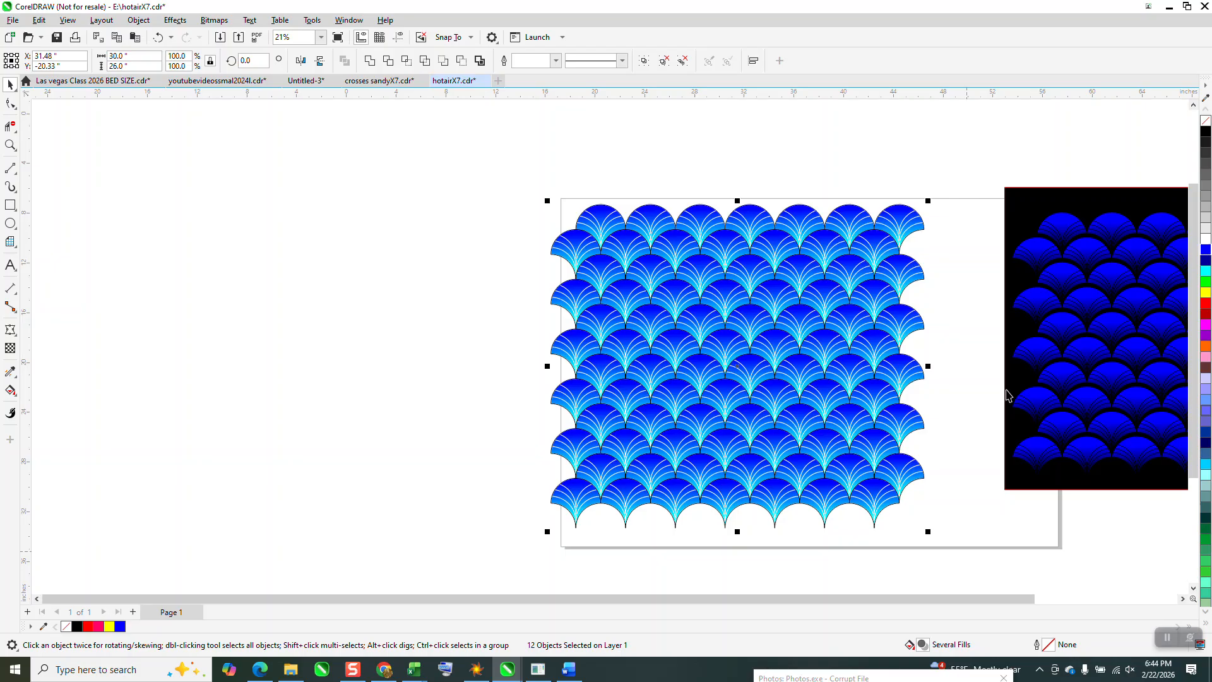
pyautogui.rightClick(1207, 121)
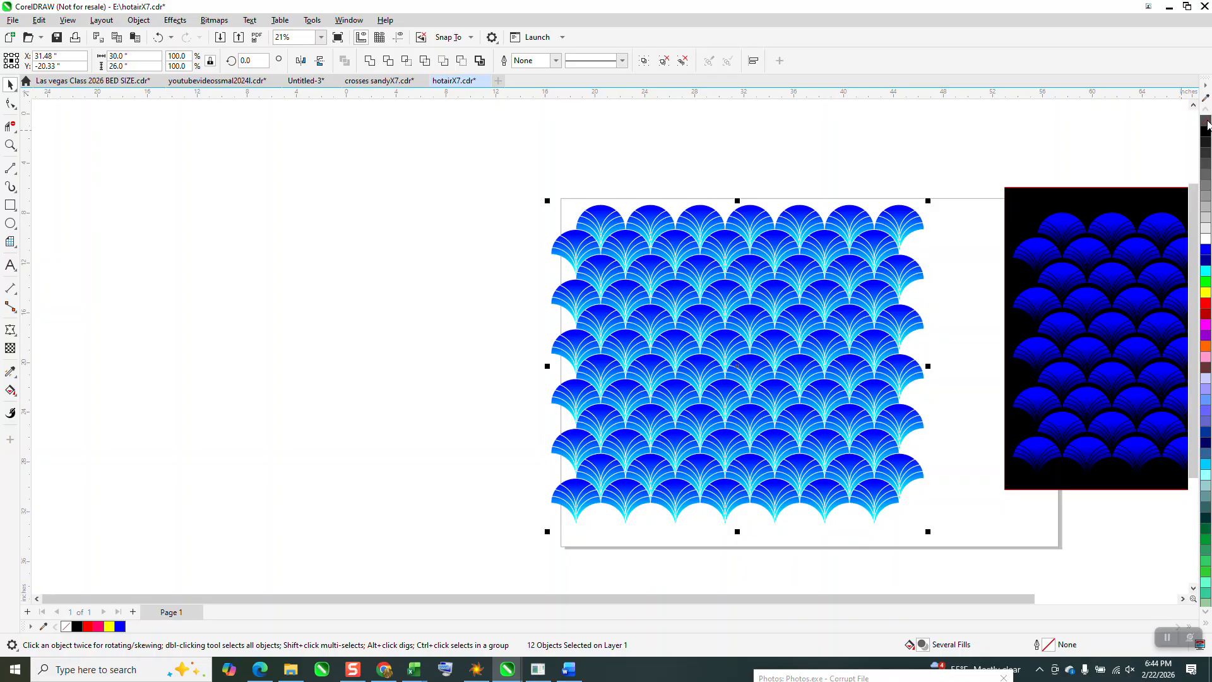
pyautogui.moveTo(1017, 351); pyautogui.dragTo(545, 374)
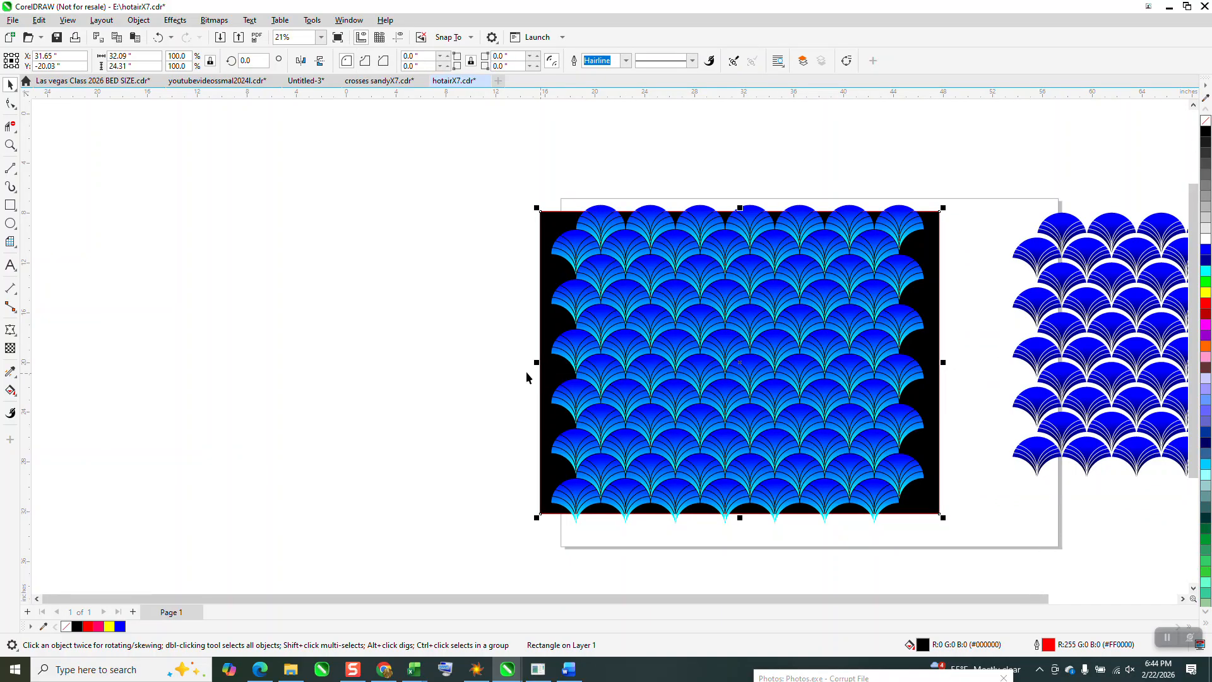
# - Move the black rectangle behind the reference pattern for comparison, and return it behind the cyan-shaded pattern
pyautogui.click(10, 145)
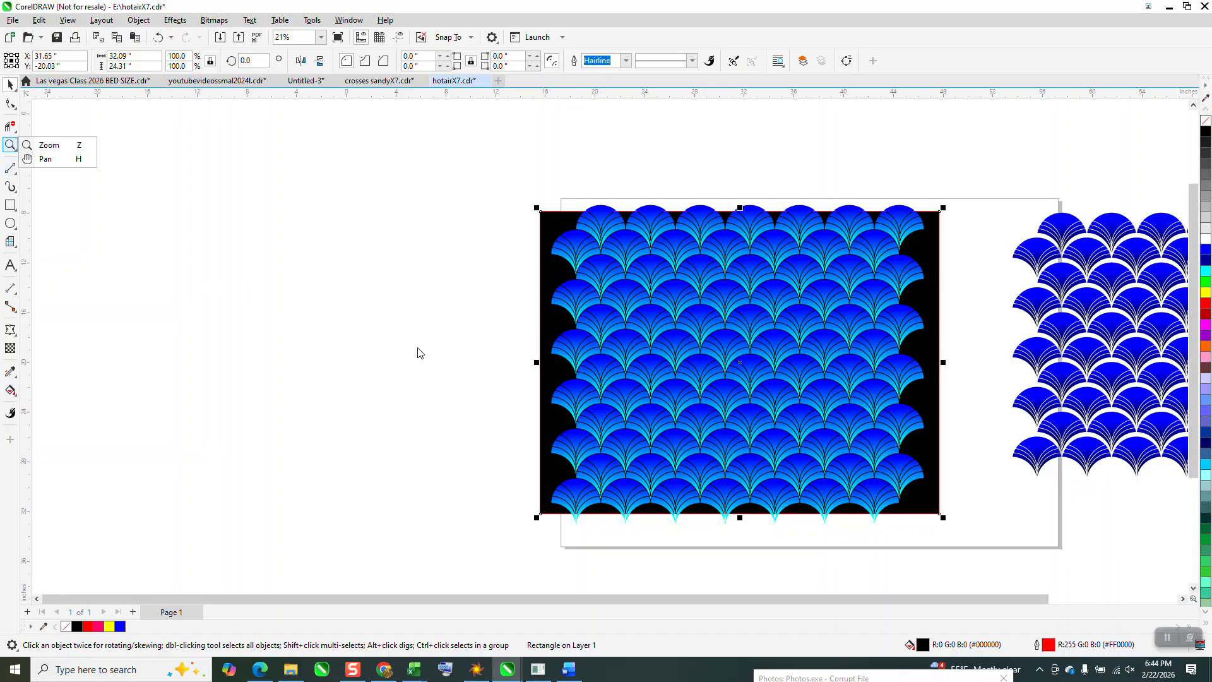
pyautogui.click(41, 147)
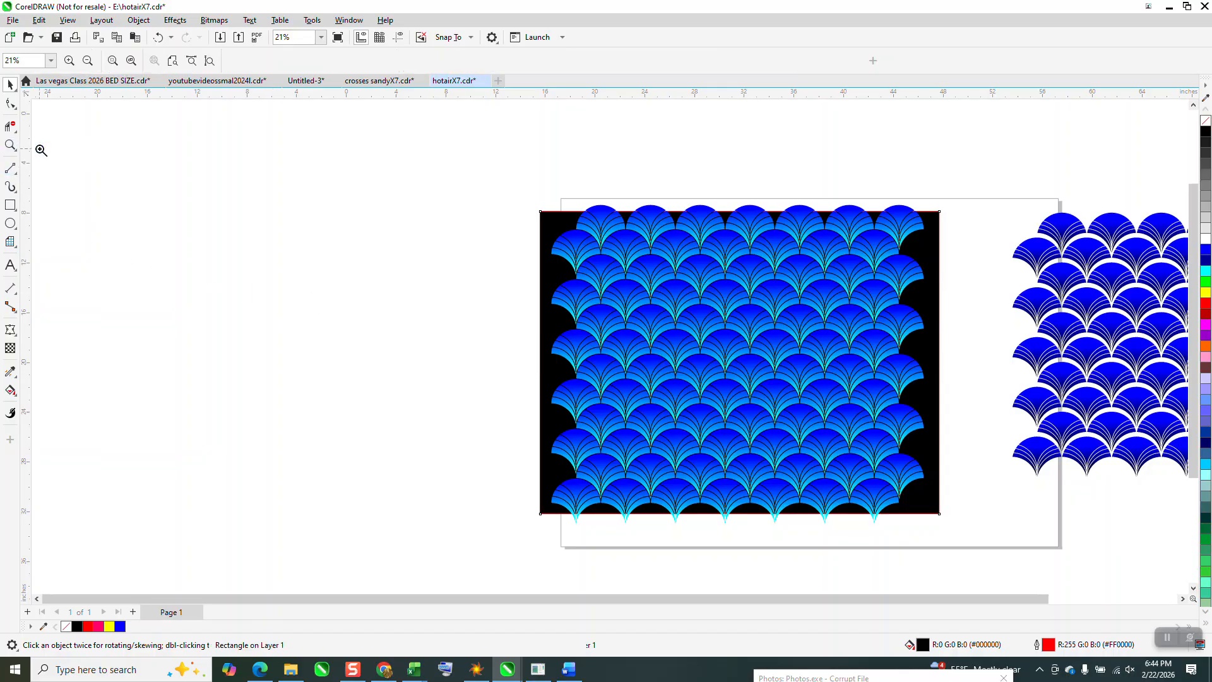
pyautogui.moveTo(541, 331); pyautogui.dragTo(800, 457)
pyautogui.scroll(-4, 343, 389)
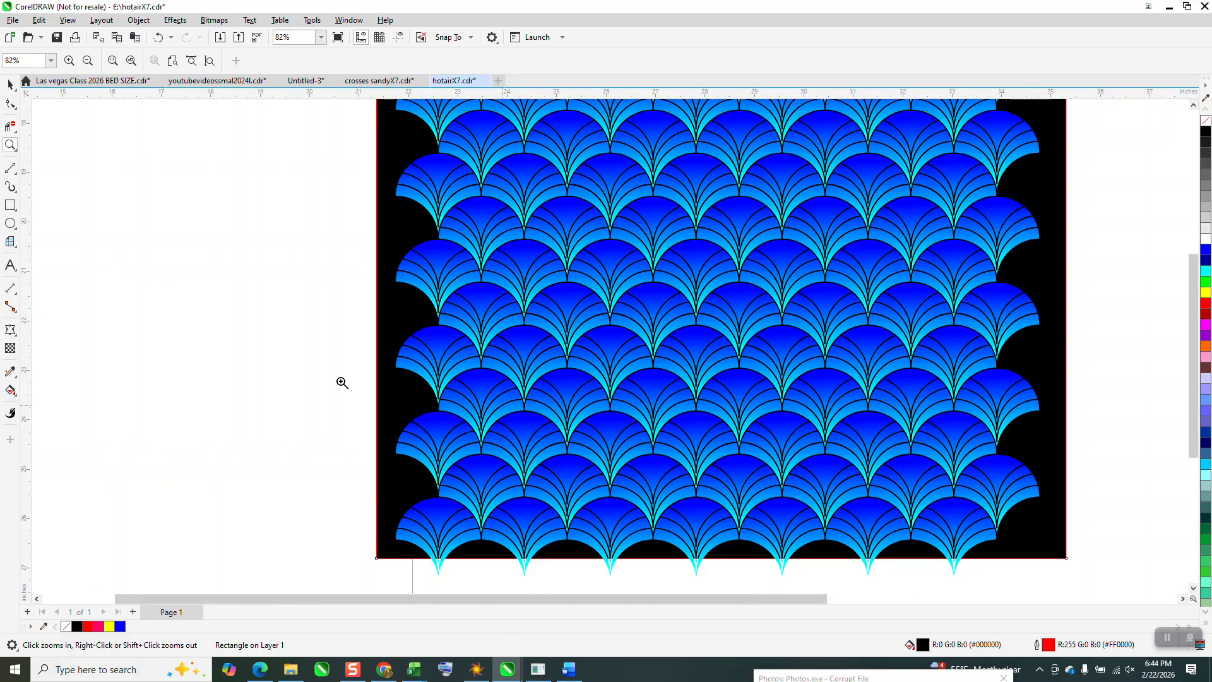
pyautogui.click(10, 84)
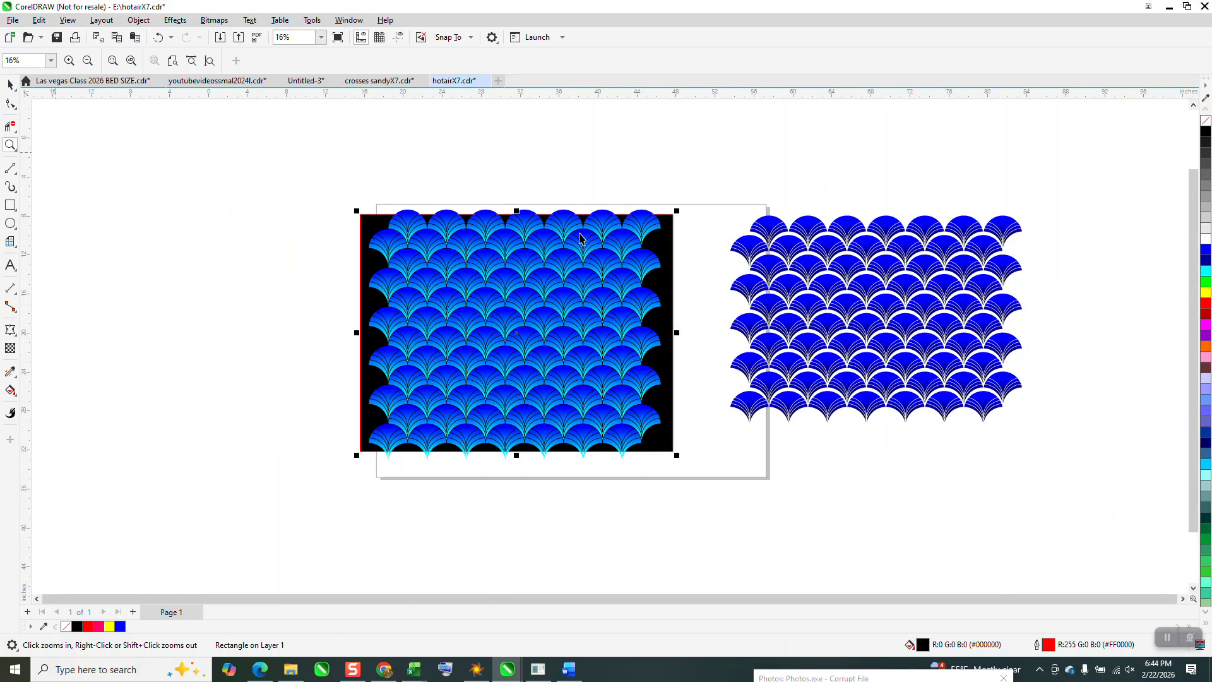
pyautogui.moveTo(671, 285); pyautogui.dragTo(1013, 272)
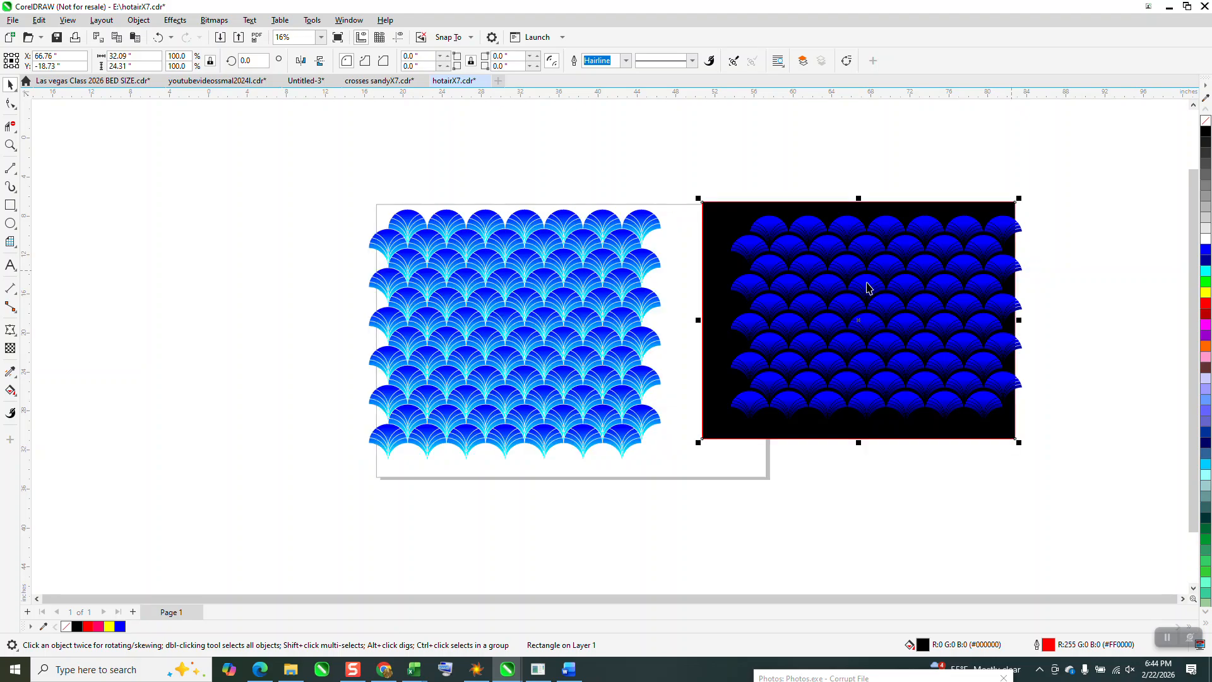
pyautogui.click(12, 145)
pyautogui.moveTo(735, 226); pyautogui.dragTo(1011, 417)
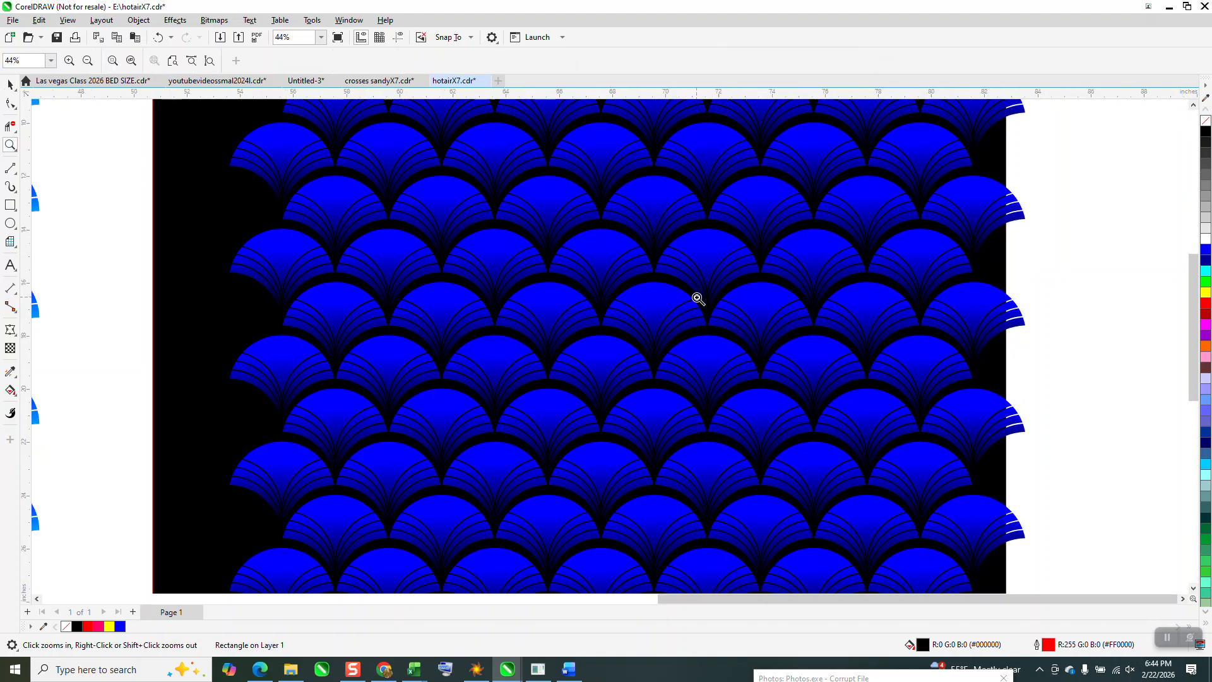
pyautogui.scroll(-4, 736, 312)
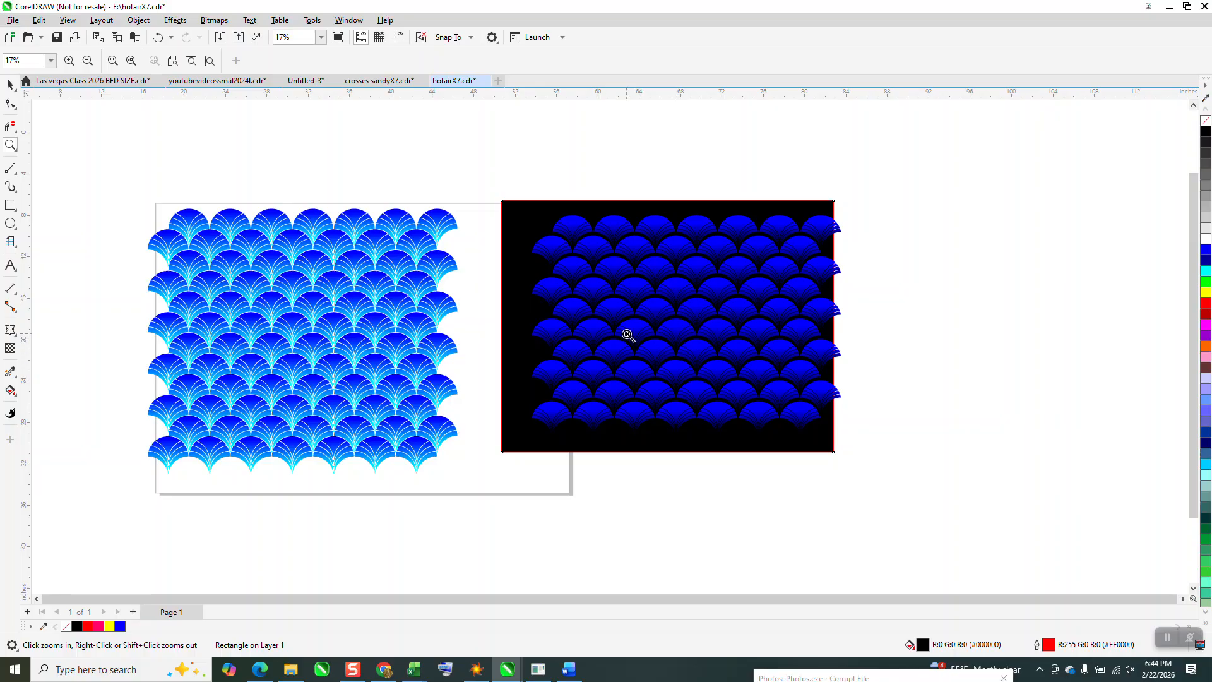
pyautogui.click(10, 84)
pyautogui.moveTo(535, 259); pyautogui.dragTo(186, 260)
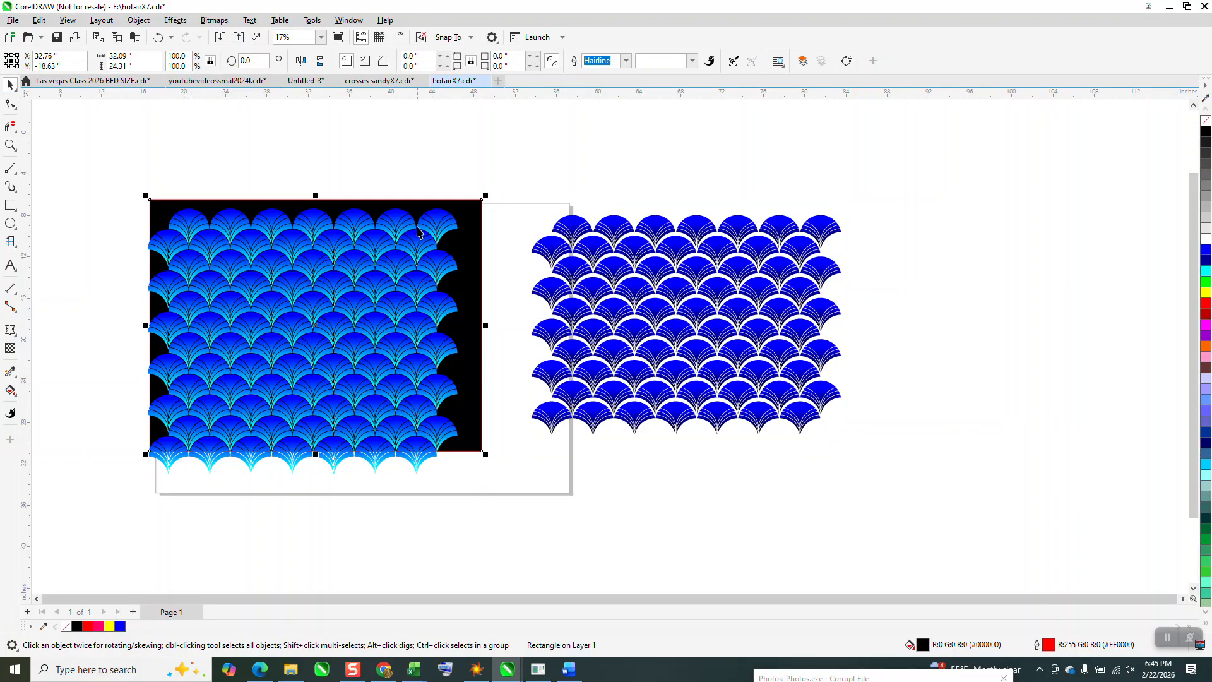
# - Pull one row of seven scales out of the cyan-shaded pattern, ungroup it and separate its first scale from the others
pyautogui.moveTo(456, 262); pyautogui.dragTo(1146, 224)
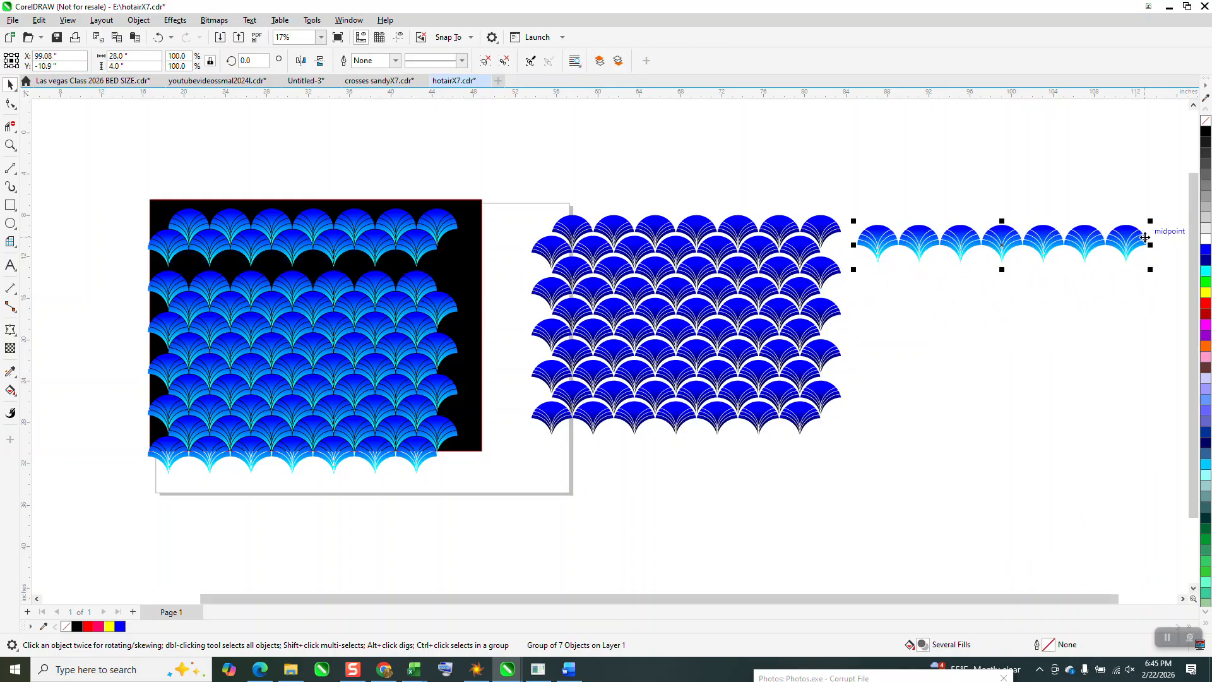
pyautogui.click(139, 21)
pyautogui.moveTo(287, 235)
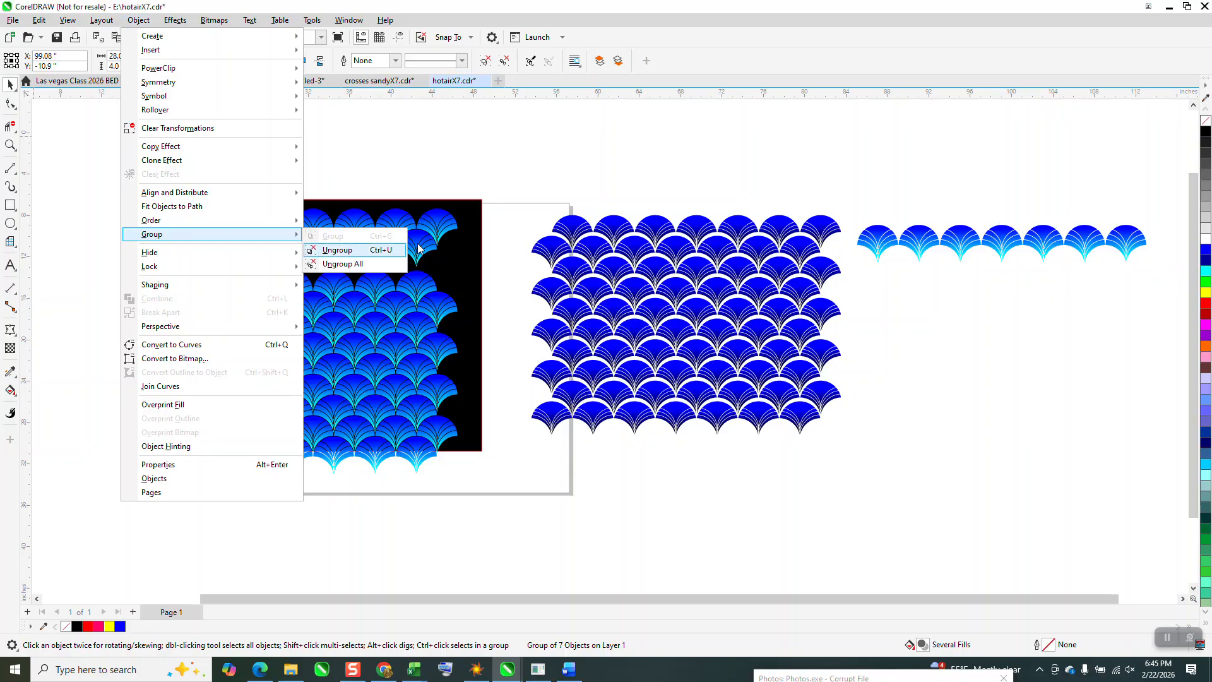
pyautogui.click(341, 250)
pyautogui.click(881, 240)
pyautogui.moveTo(881, 240); pyautogui.dragTo(877, 339)
# - Delete the black rectangle with the remaining cyan-shaded rows, and move the separated scale to the page's upper-left corner
pyautogui.moveTo(125, 170); pyautogui.dragTo(523, 478)
pyautogui.press('Delete')
pyautogui.moveTo(138, 418); pyautogui.dragTo(450, 480)
pyautogui.press('Delete')
pyautogui.moveTo(884, 349); pyautogui.dragTo(195, 242)
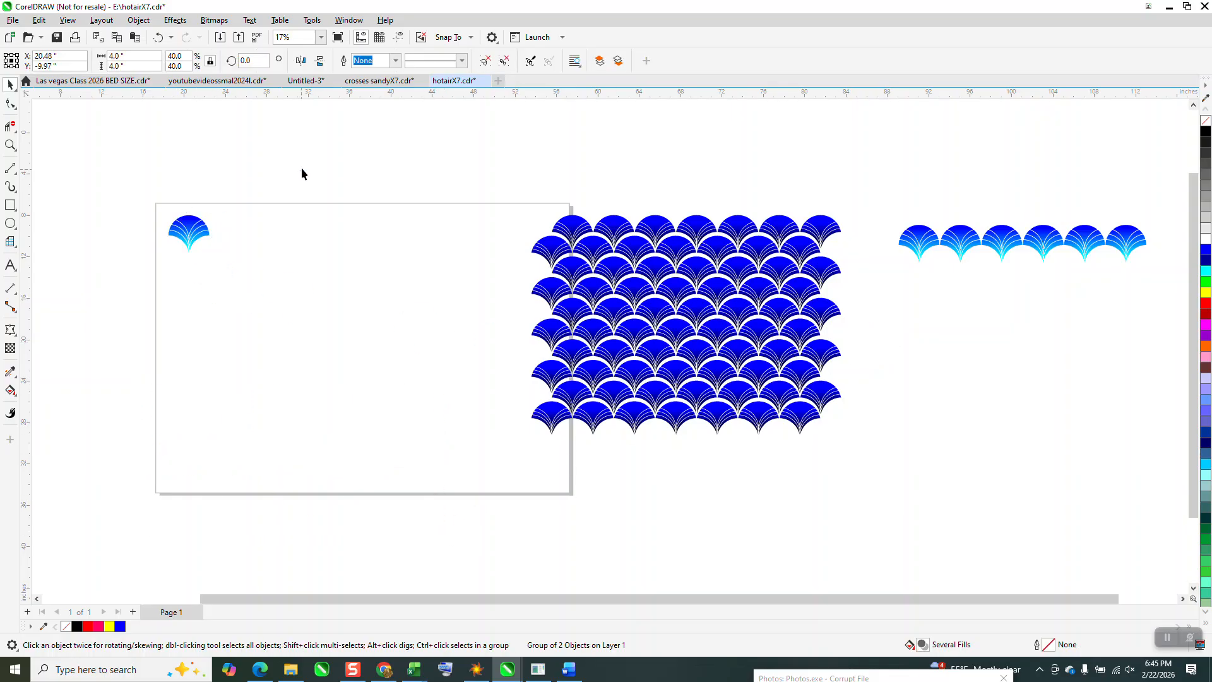
# - Change the cyan end of the scale's gradient to black and shift the second blue color stop to 19%
pyautogui.click(300, 176)
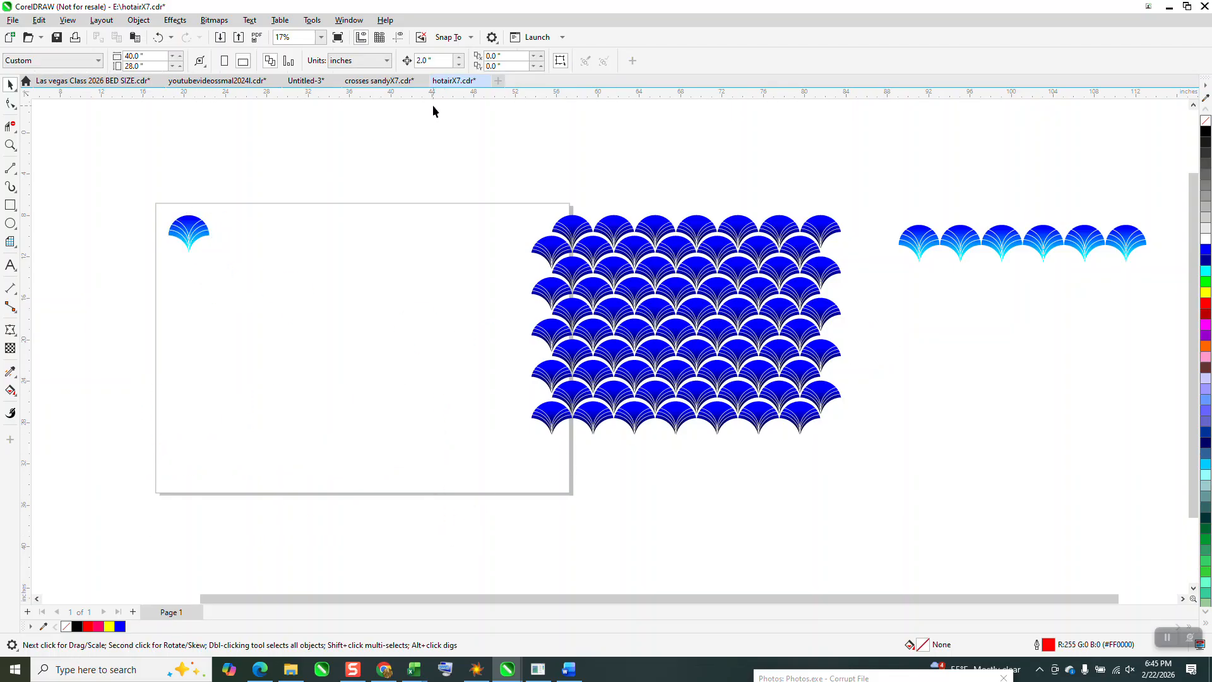
pyautogui.click(172, 233)
pyautogui.click(10, 145)
pyautogui.moveTo(140, 193); pyautogui.dragTo(295, 307)
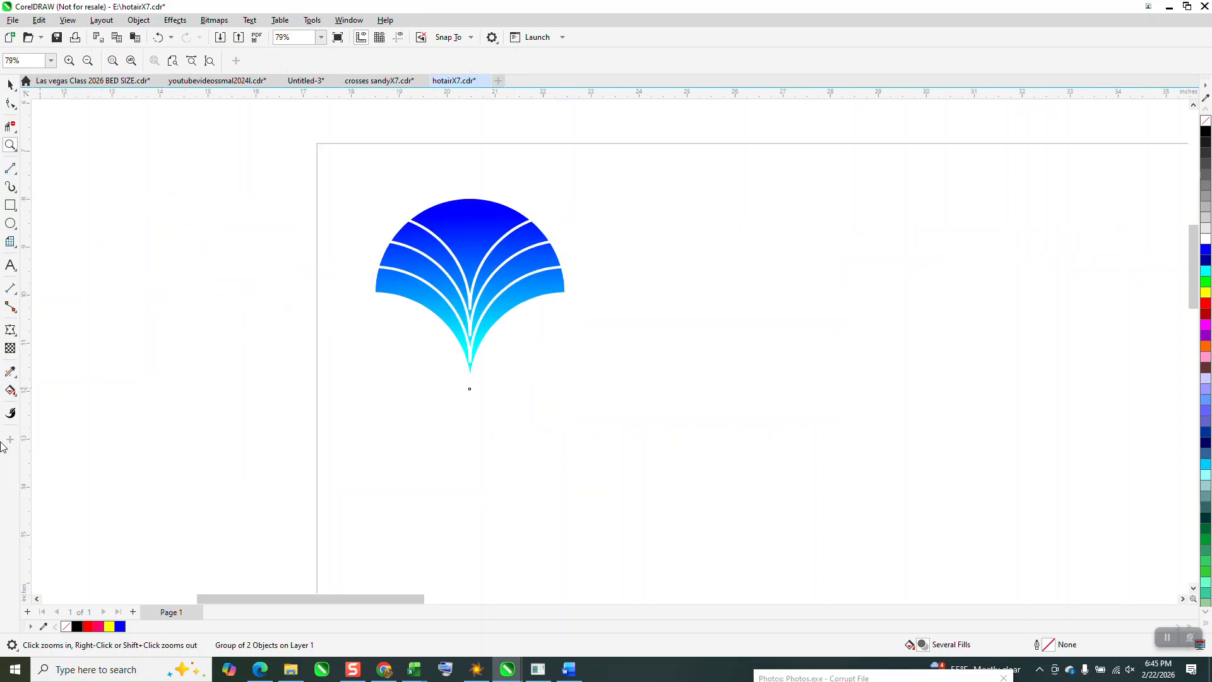
pyautogui.click(11, 390)
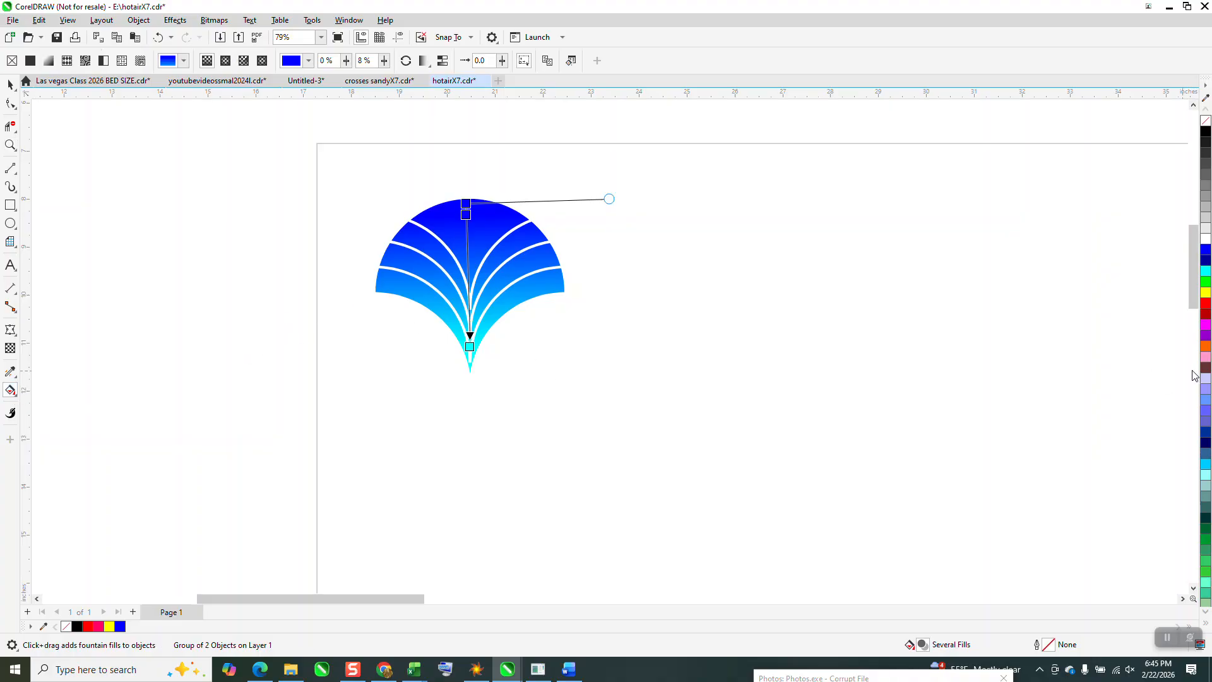
pyautogui.moveTo(1207, 133); pyautogui.dragTo(471, 347)
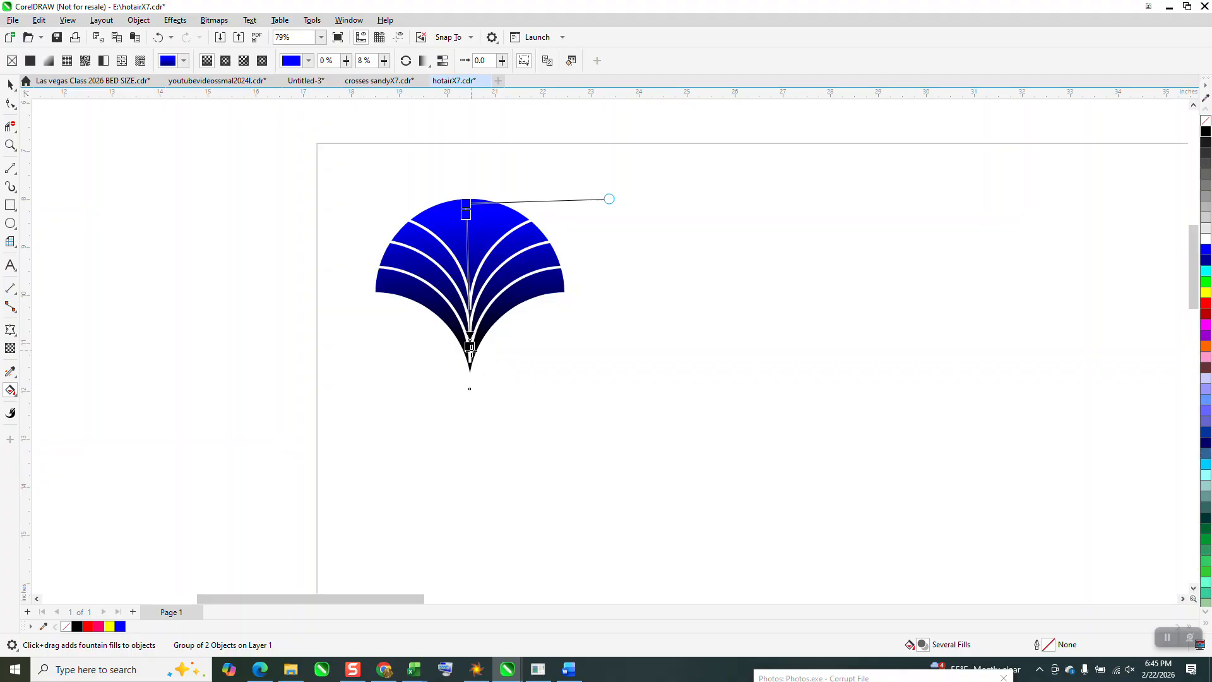
pyautogui.moveTo(466, 215); pyautogui.dragTo(466, 231)
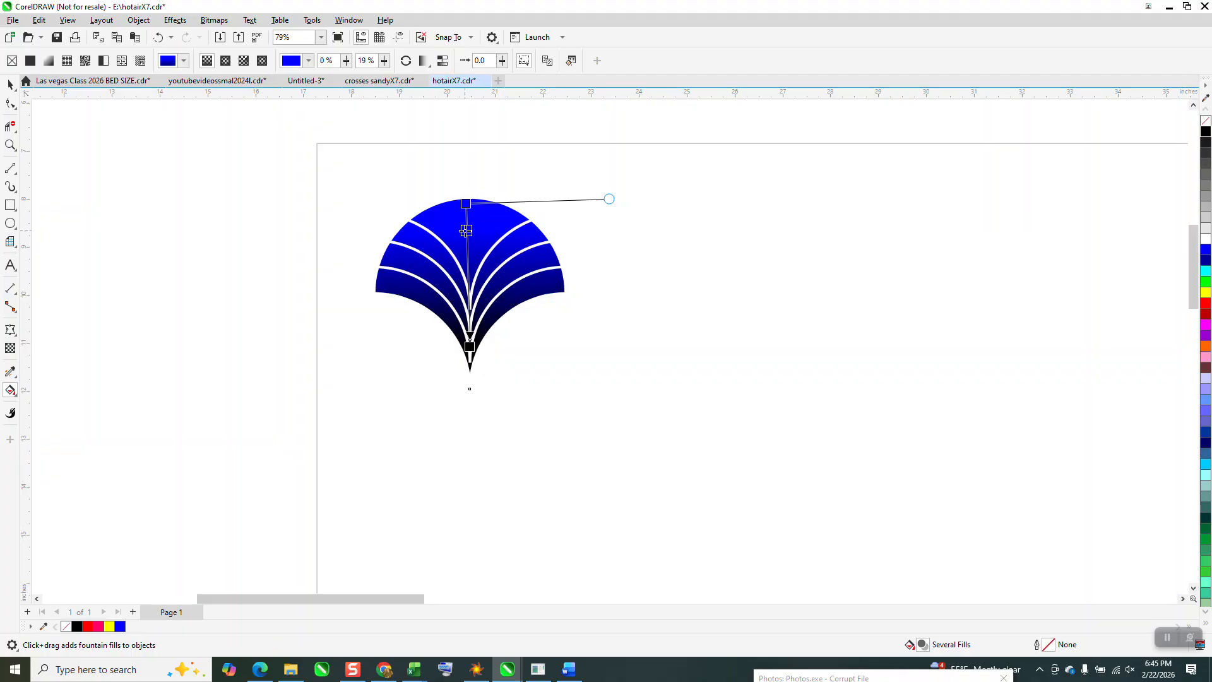
# - Duplicate the blue-to-black scale rightward at 4-inch intervals into a row of six
pyautogui.click(10, 84)
pyautogui.moveTo(299, 161); pyautogui.dragTo(657, 413)
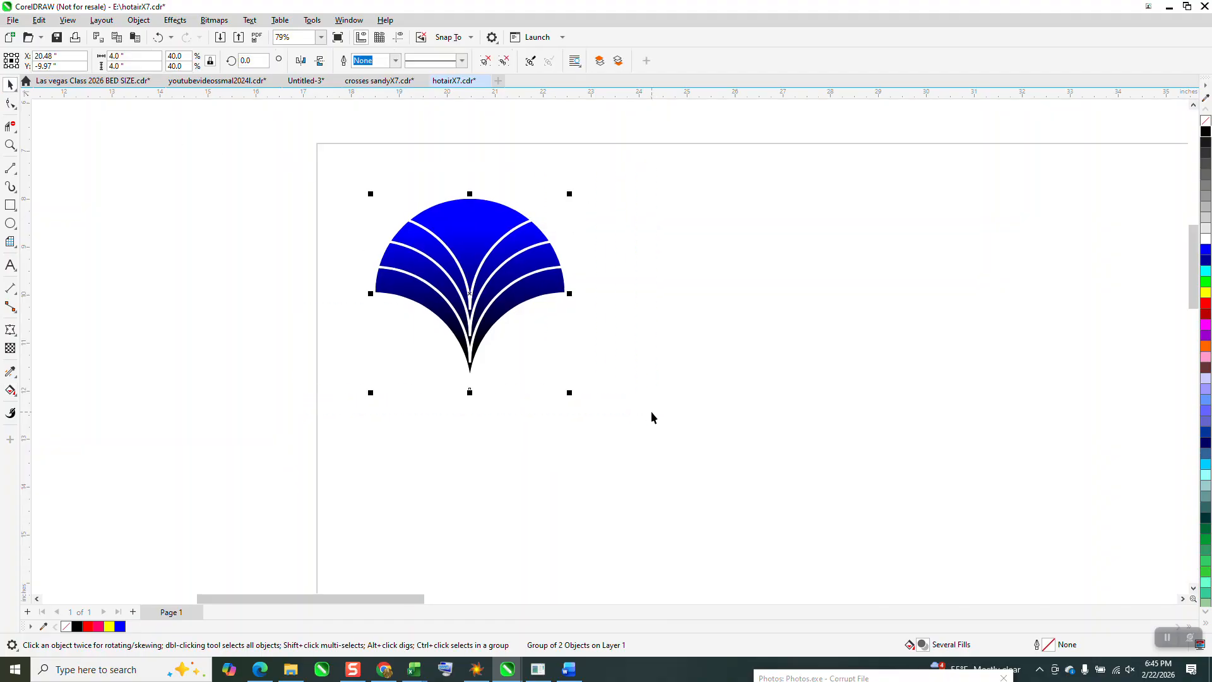
pyautogui.hotkey('ctrl', 'd')
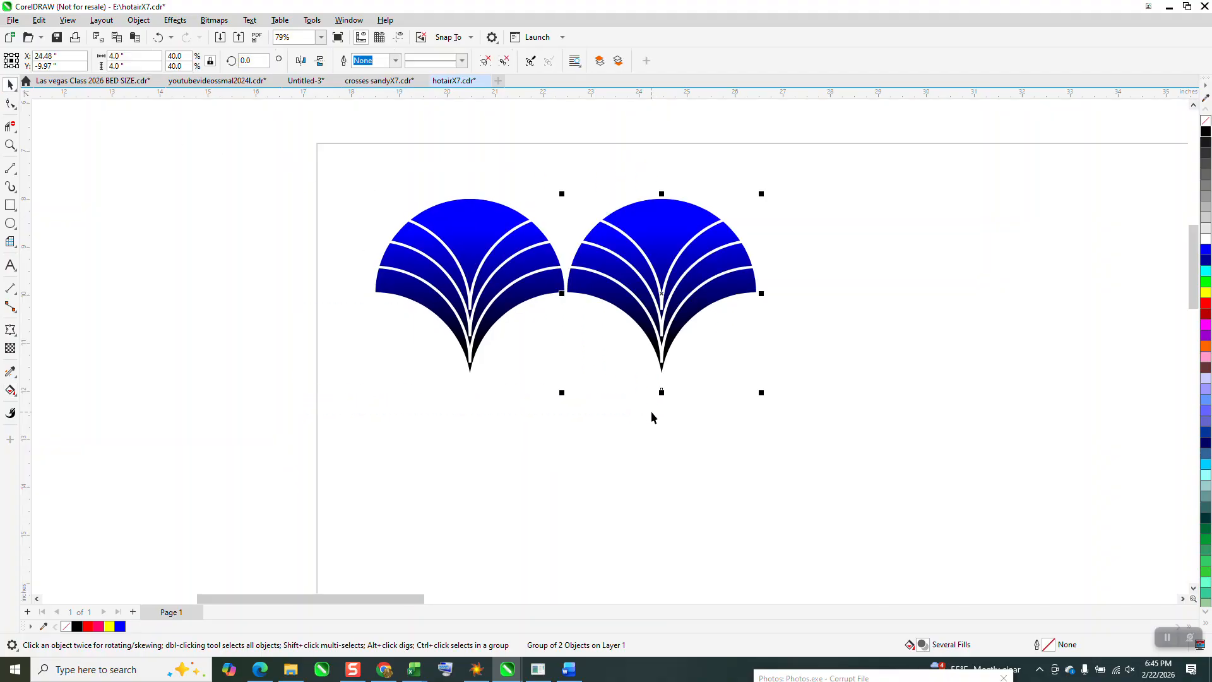
pyautogui.scroll(-2, 652, 412)
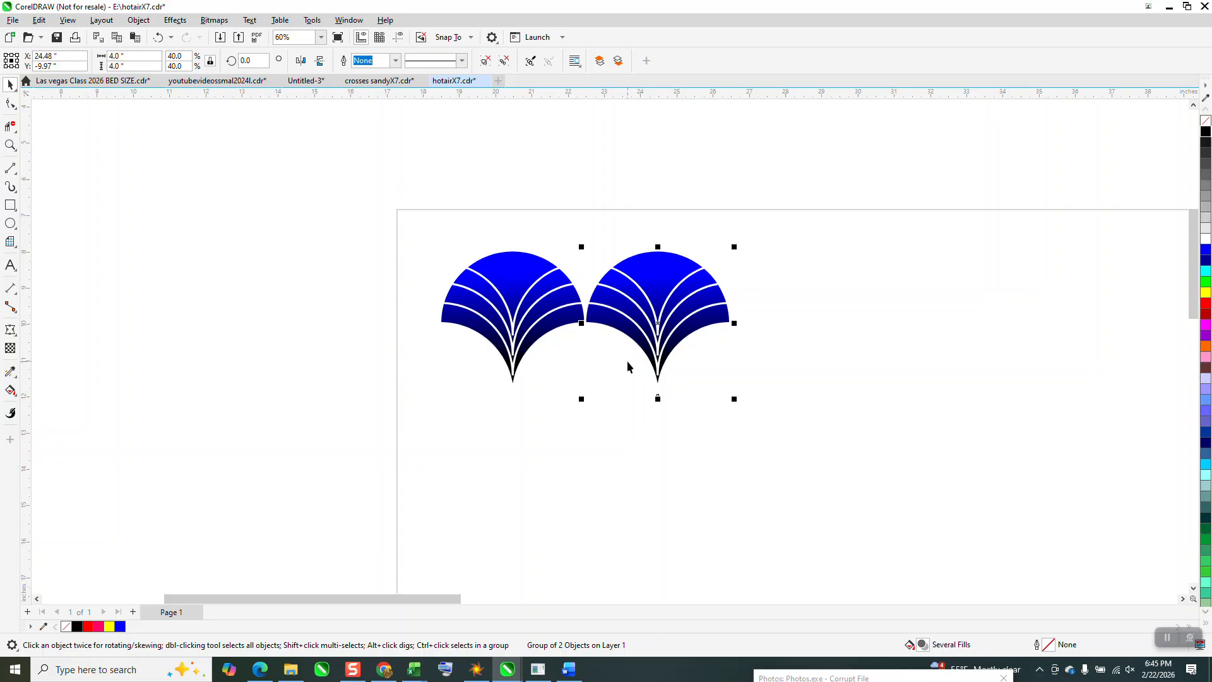
pyautogui.hotkey('ctrl', 'd')
pyautogui.hotkey('ctrl', 'd')
pyautogui.hotkey('ctrl', 'd')
pyautogui.hotkey('ctrl', 'd')
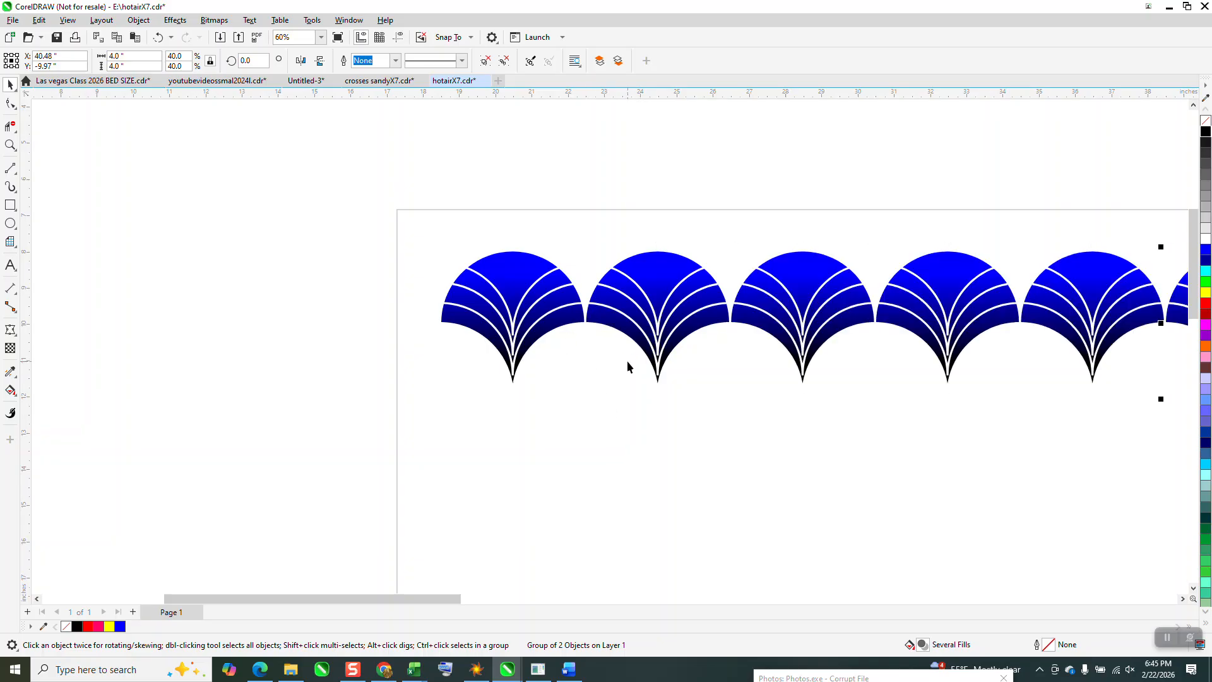
# - Group the row of six scales and place a copy of it 2 inches lower and 2 inches to the left
pyautogui.scroll(-3, 628, 367)
pyautogui.moveTo(431, 260); pyautogui.dragTo(1054, 422)
pyautogui.hotkey('ctrl', 'g')
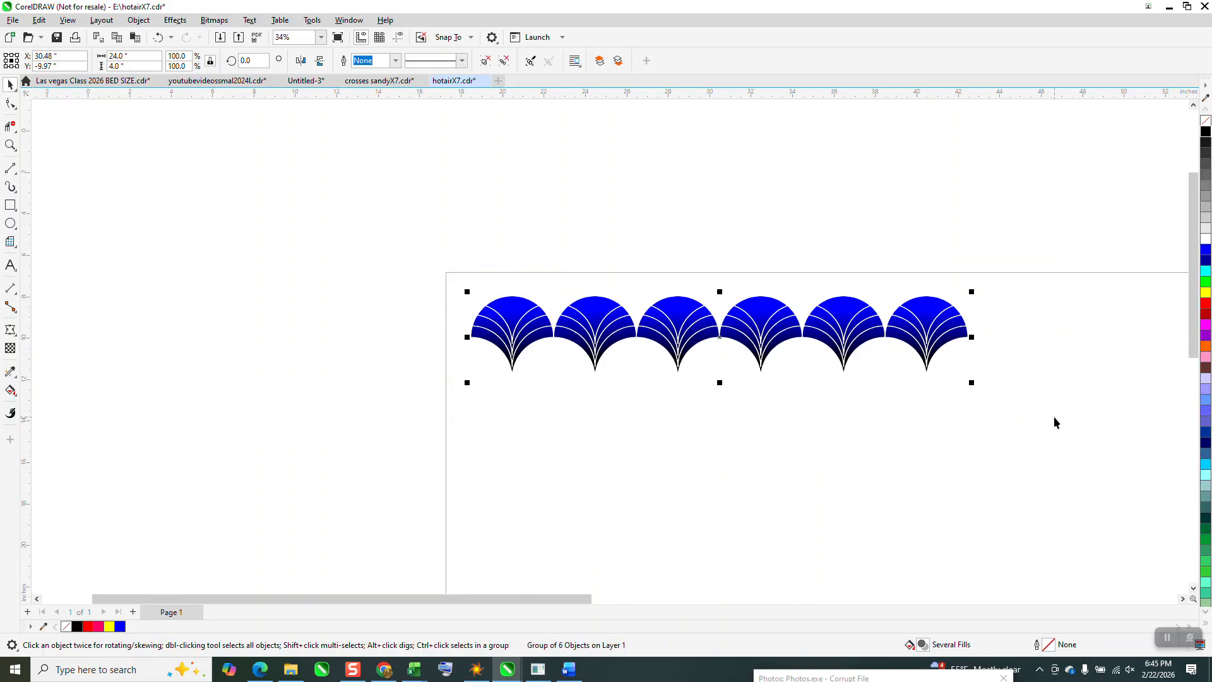
pyautogui.press('KP_Add')
pyautogui.press('Down')
pyautogui.press('Left')
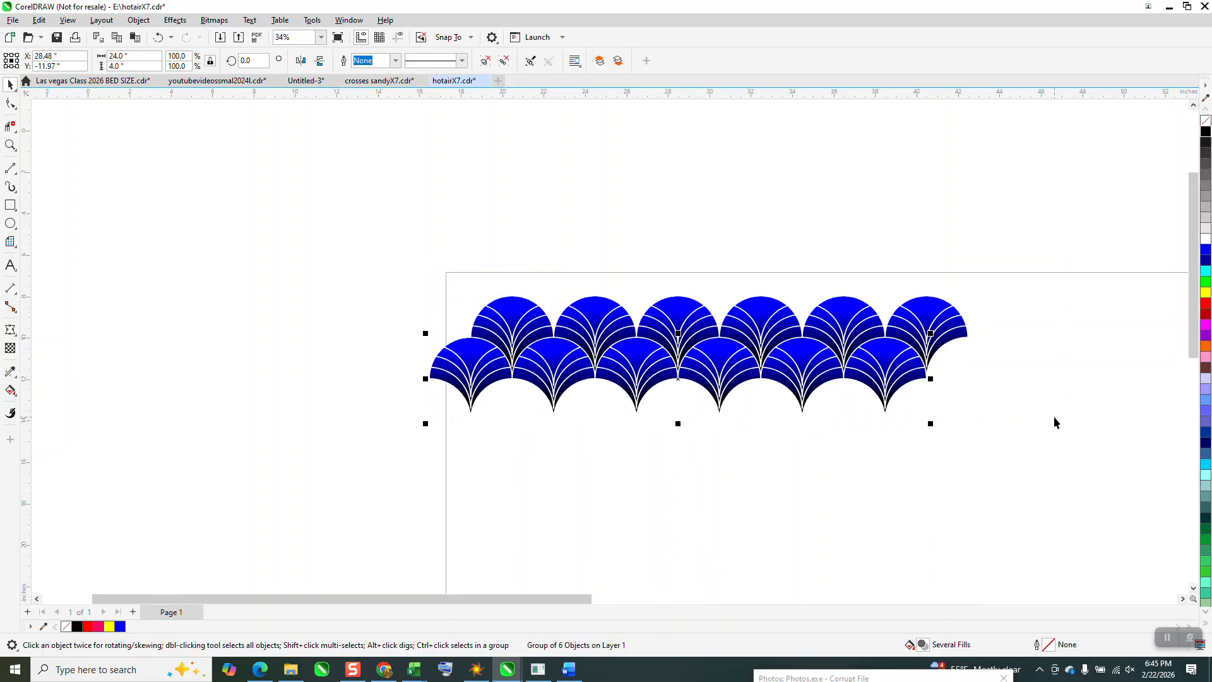
# - Duplicate the two staggered blue-to-black rows together five times downward at 4-inch intervals to build twelve rows
pyautogui.moveTo(326, 257); pyautogui.dragTo(1045, 452)
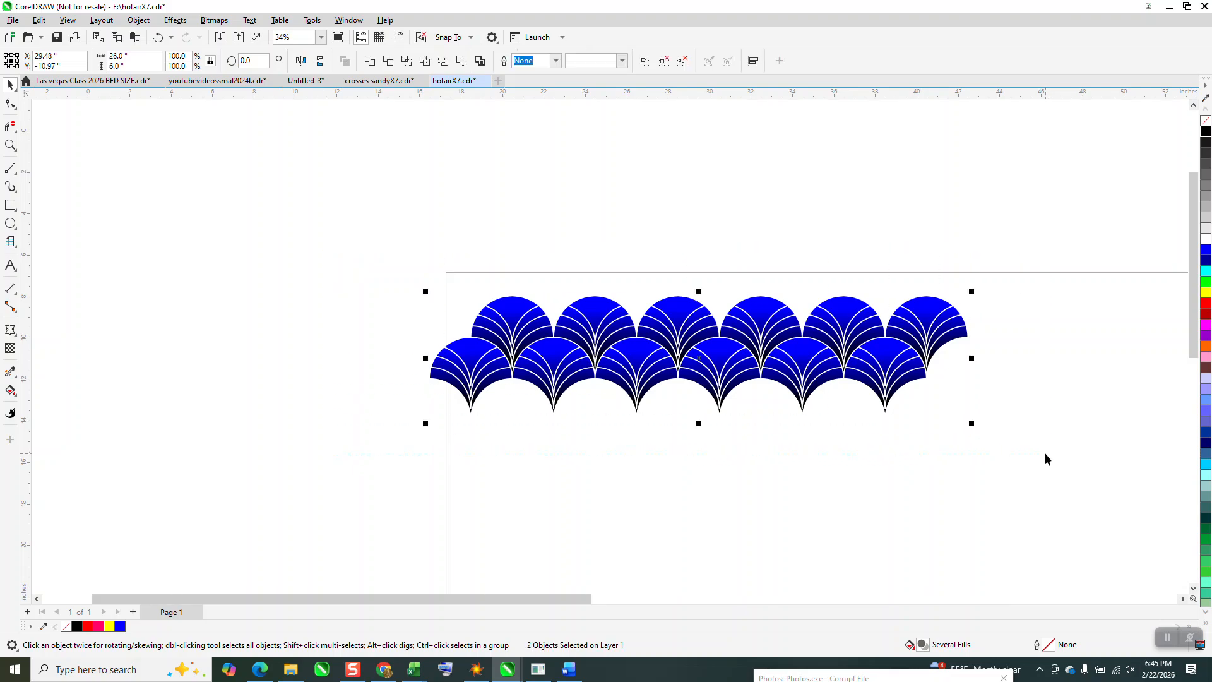
pyautogui.press('KP_Add')
pyautogui.press('Down')
pyautogui.press('Down')
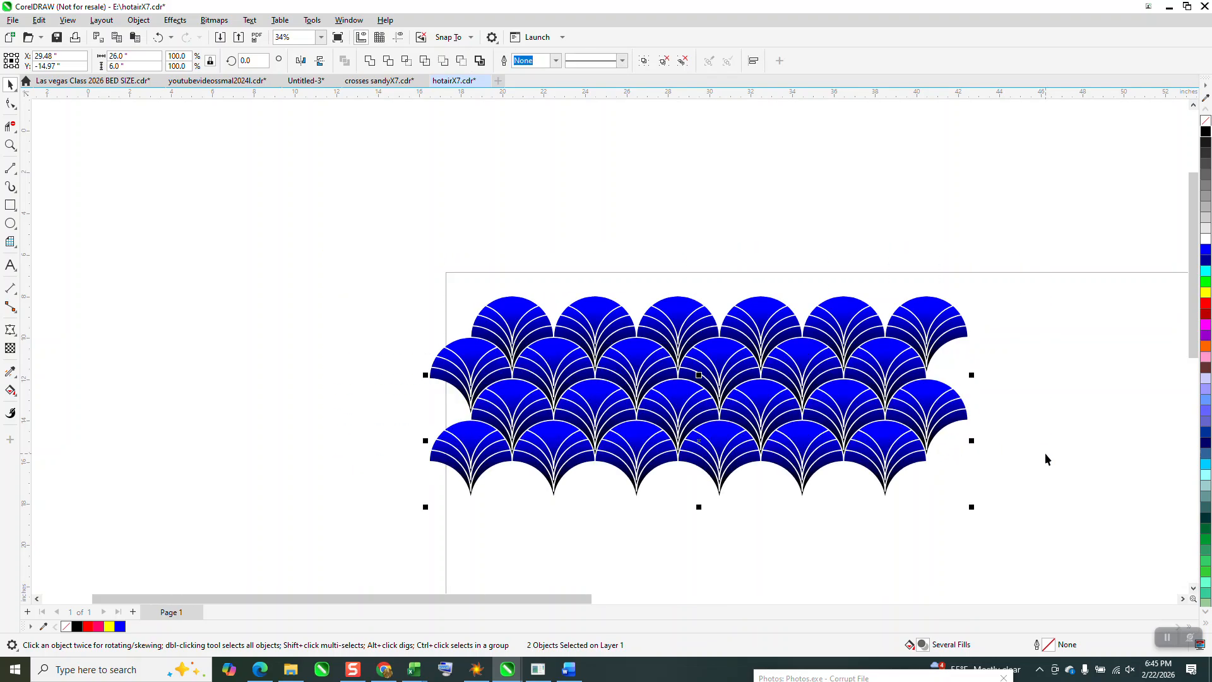
pyautogui.press('Down')
pyautogui.press('Down')
pyautogui.press('KP_Add')
pyautogui.press('Down')
pyautogui.press('Down')
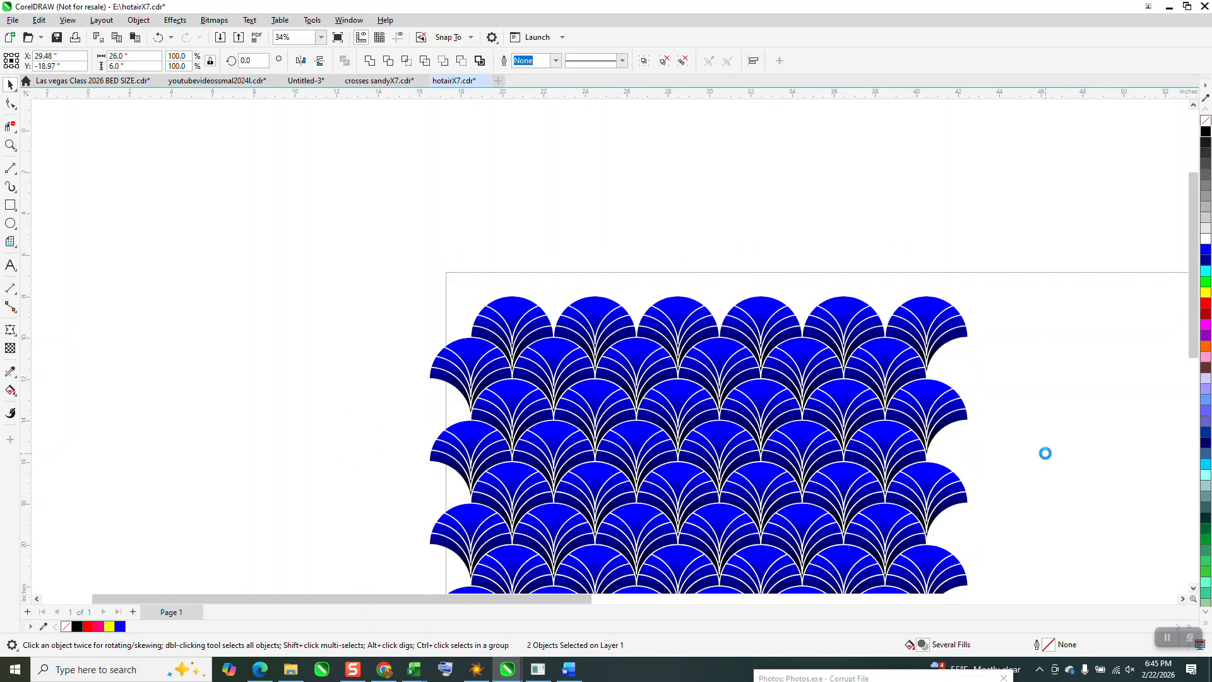
# - Draw a rectangle about 31.5 by 29.2 inches around the twelve-row pattern and fill it black
pyautogui.scroll(-4, 316, 354)
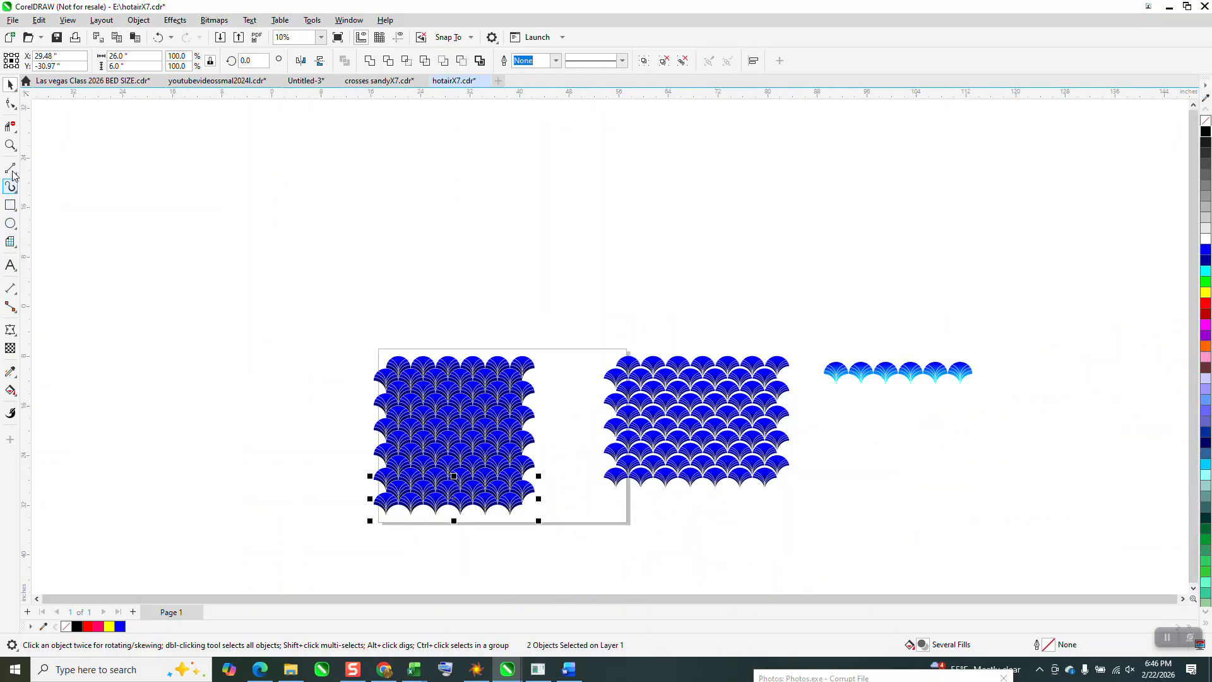
pyautogui.click(11, 145)
pyautogui.moveTo(379, 290); pyautogui.dragTo(650, 556)
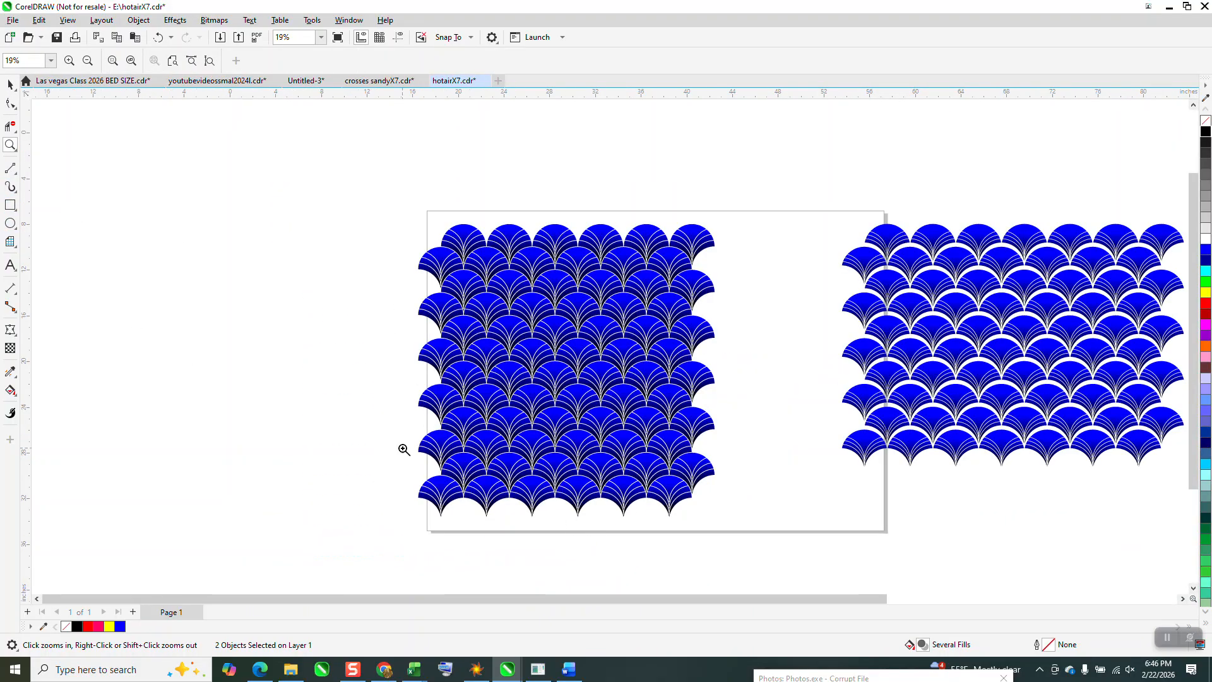
pyautogui.moveTo(317, 197); pyautogui.dragTo(893, 527)
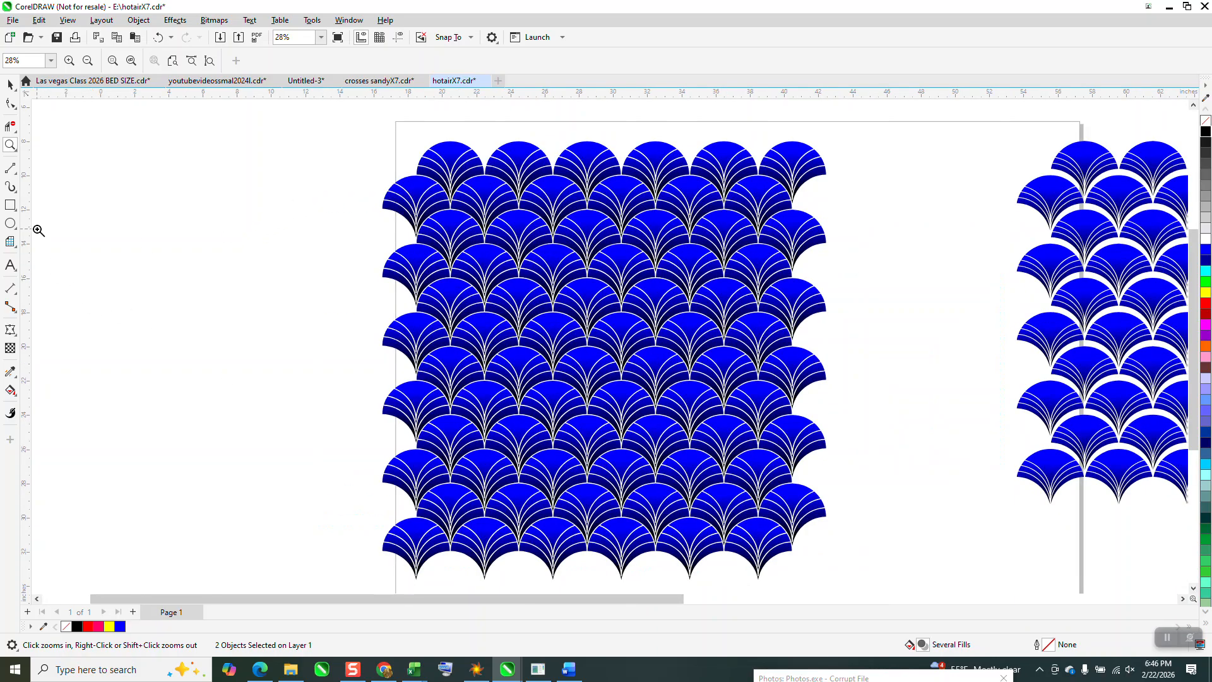
pyautogui.click(11, 206)
pyautogui.moveTo(329, 116); pyautogui.dragTo(870, 590)
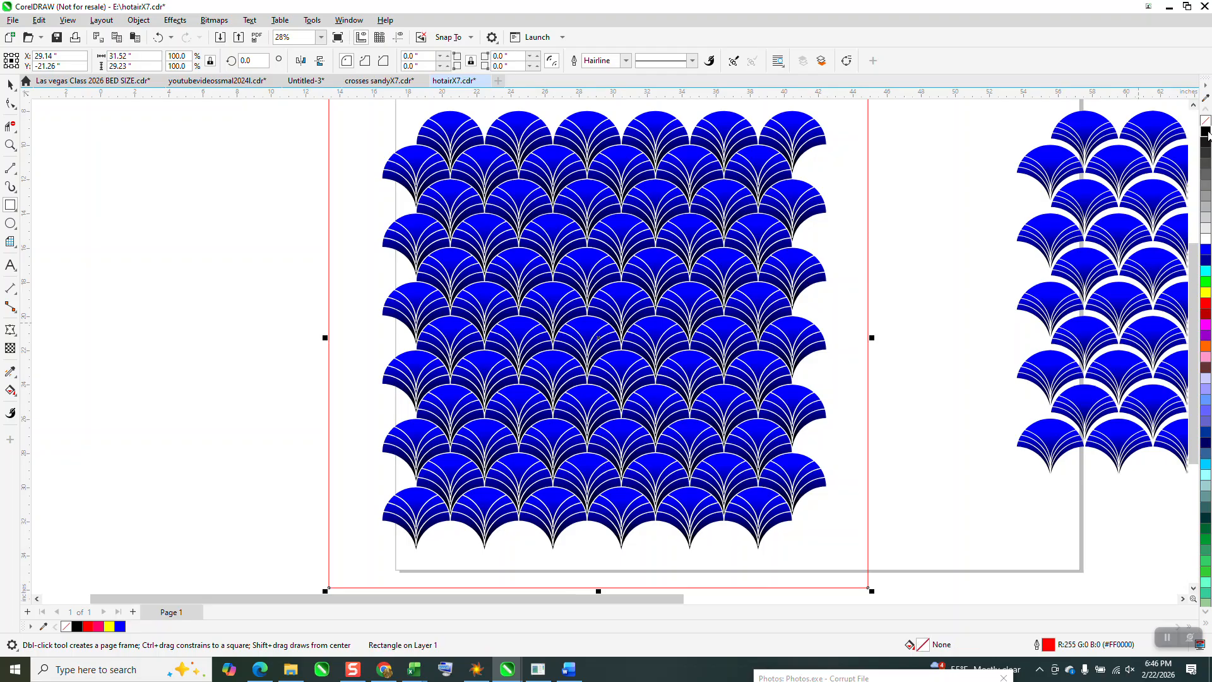
pyautogui.click(1206, 132)
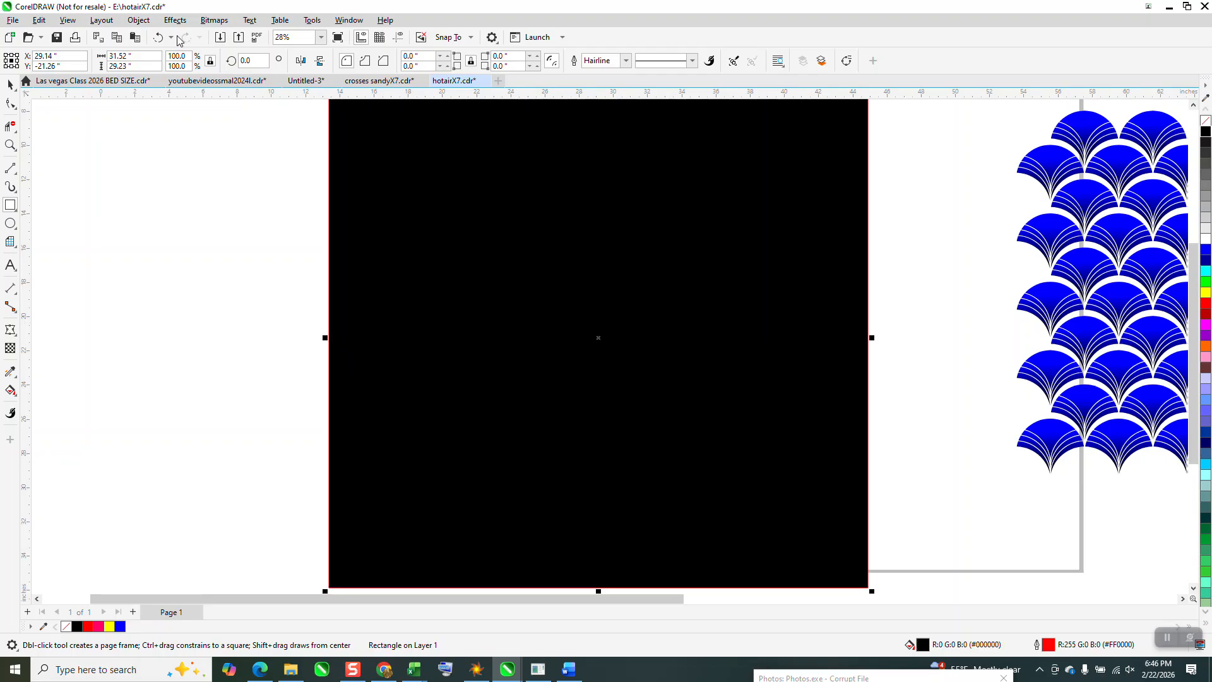
# - Send the black rectangle to the back of the page, behind the blue-to-black scales
pyautogui.click(139, 20)
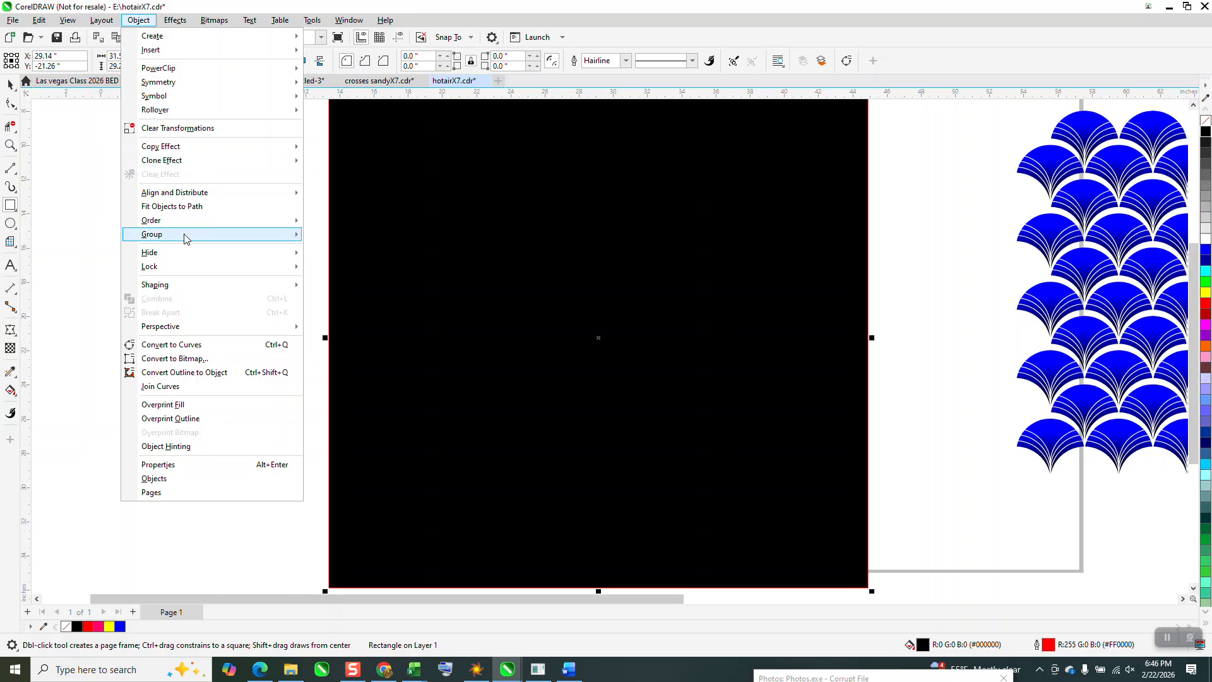
pyautogui.moveTo(187, 239)
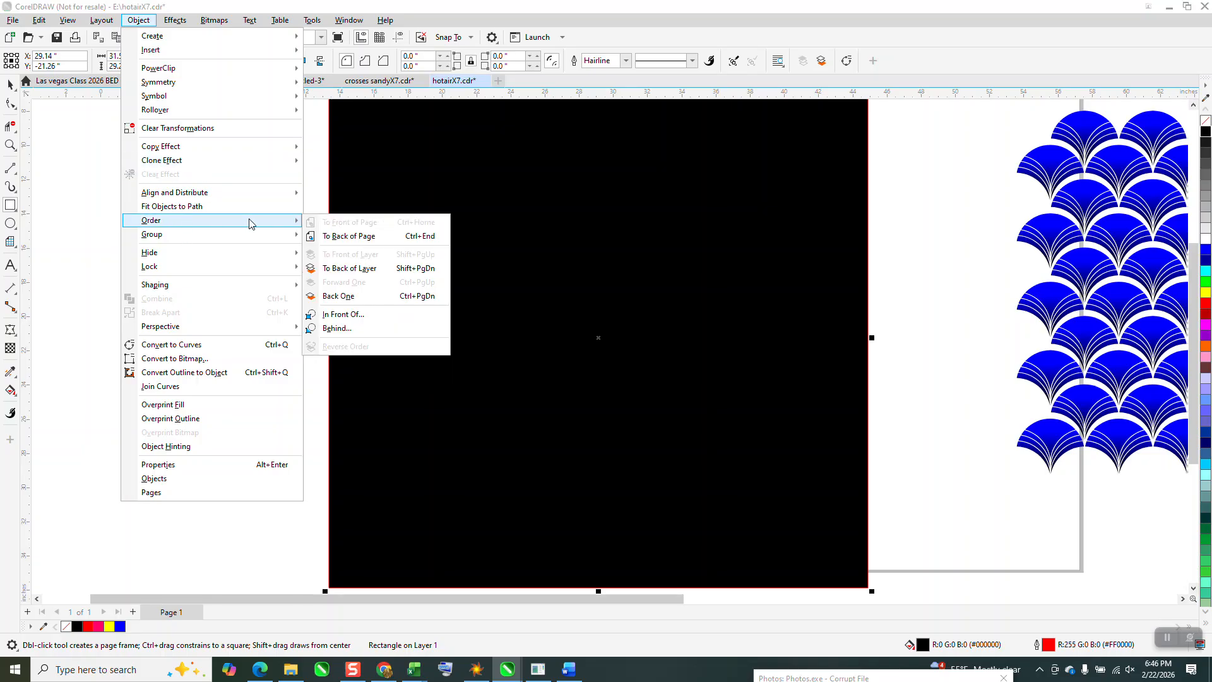
pyautogui.click(341, 235)
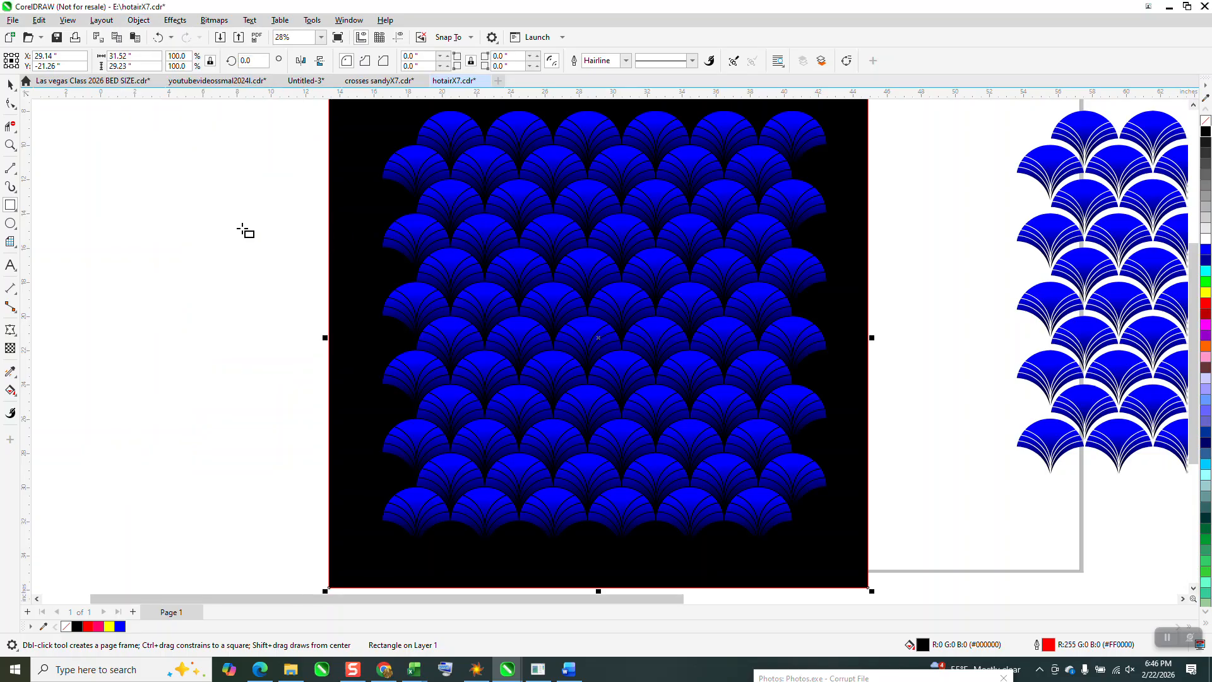
pyautogui.click(10, 145)
pyautogui.click(469, 219)
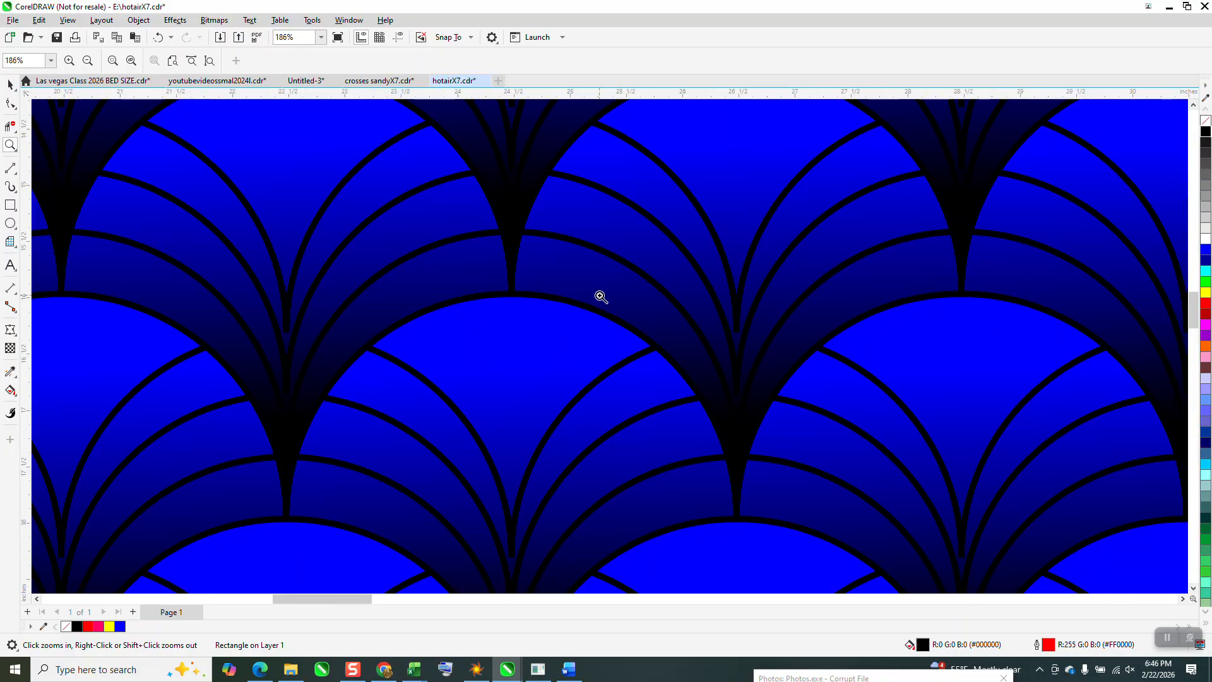
pyautogui.scroll(-1, 509, 298)
pyautogui.scroll(-1, 509, 297)
pyautogui.scroll(-2, 627, 246)
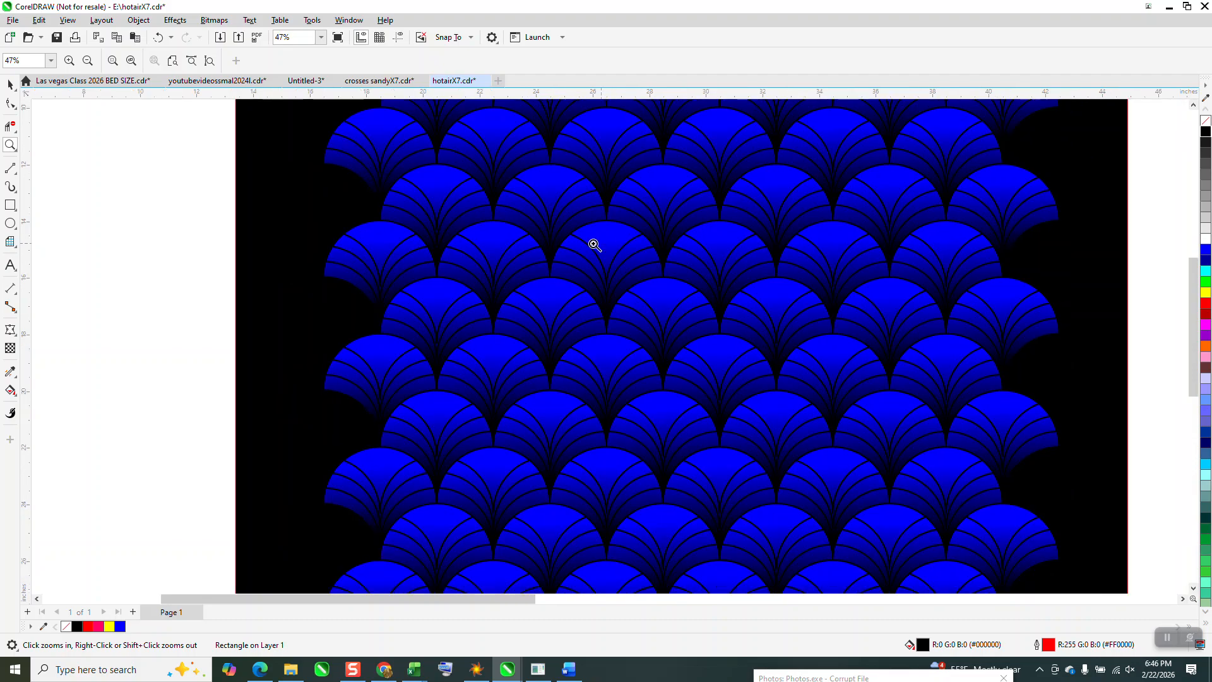
# - Try a yellow outline on all twelve rows of blue-to-black scales, leaving out the black background rectangle
pyautogui.scroll(-1, 644, 247)
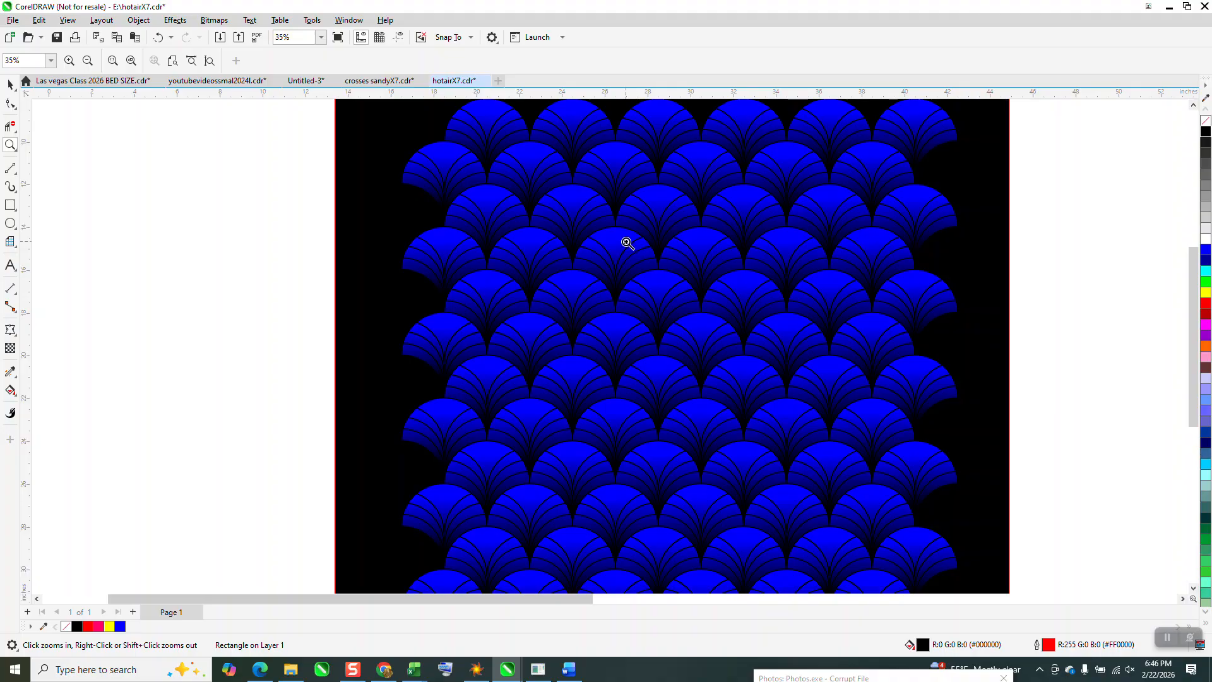
pyautogui.moveTo(617, 243); pyautogui.dragTo(855, 408)
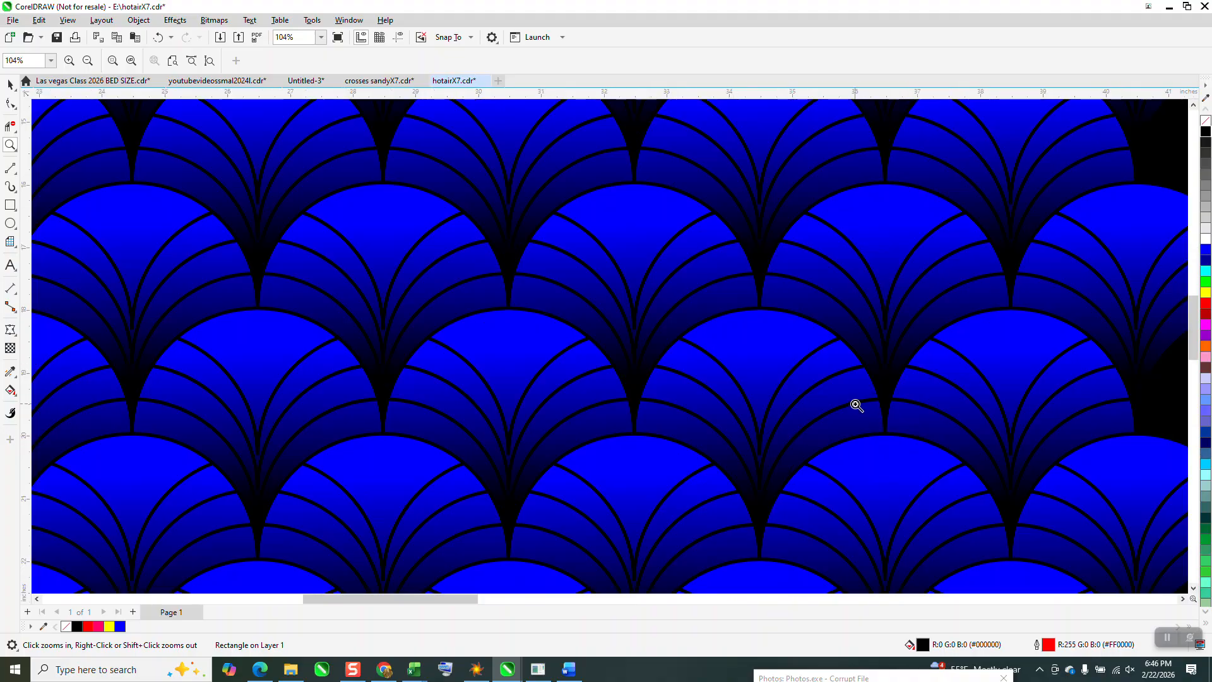
pyautogui.scroll(-5, 805, 379)
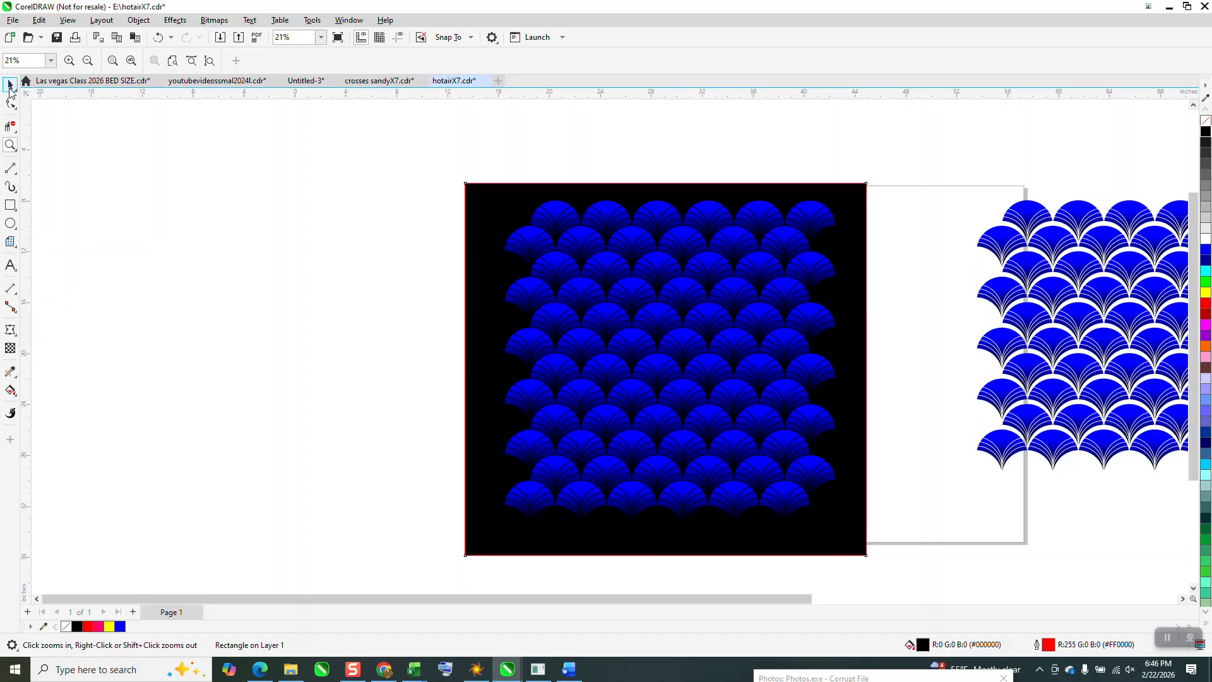
pyautogui.press('space')
pyautogui.moveTo(486, 171); pyautogui.dragTo(860, 536)
pyautogui.click(1207, 294)
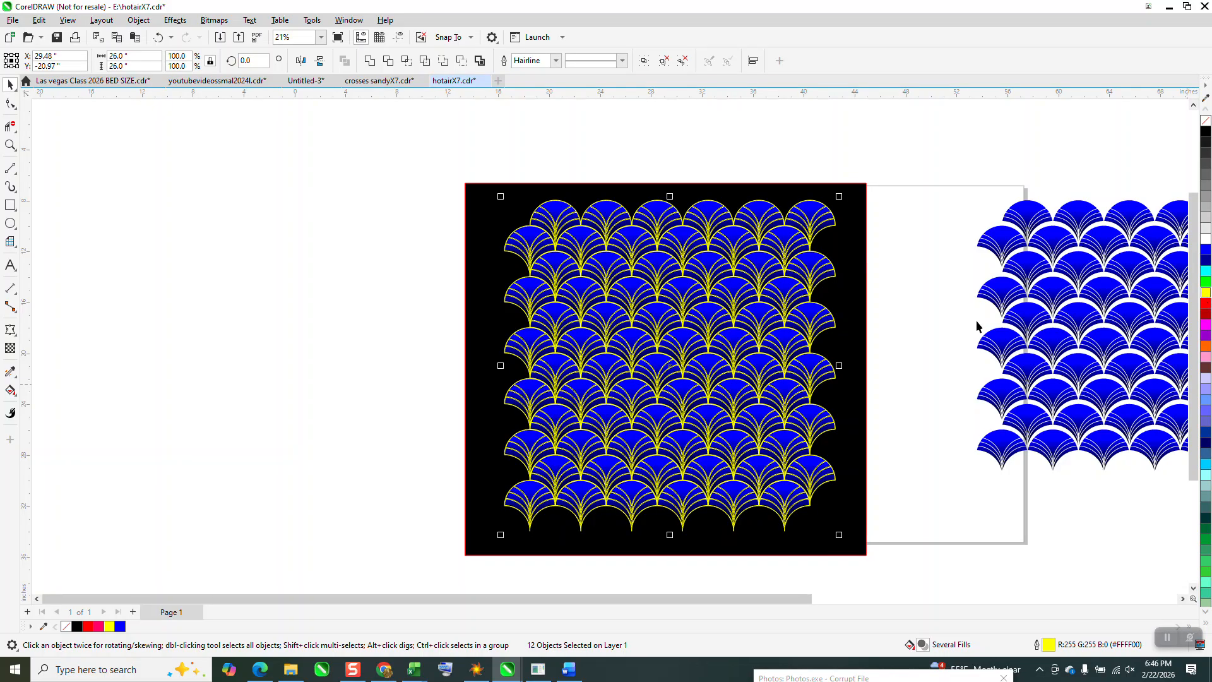
pyautogui.click(947, 335)
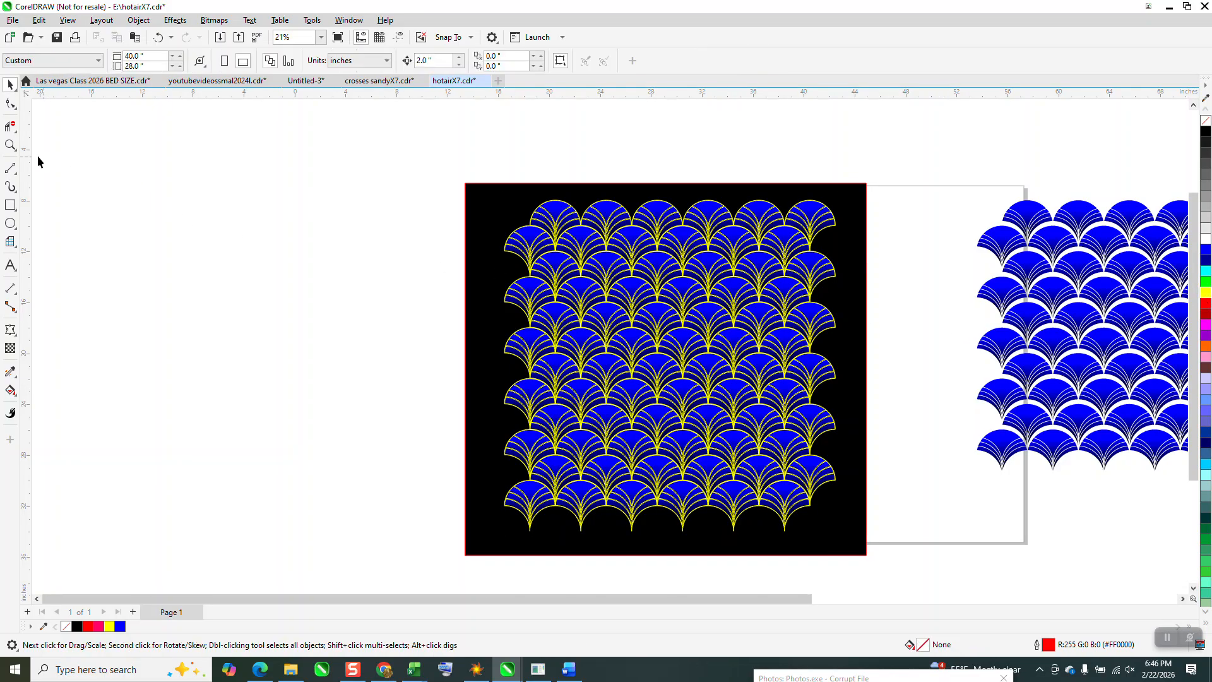
# - Examine the yellow outlines up close around the upper rows of scales and undo the outline colour
pyautogui.click(10, 145)
pyautogui.moveTo(551, 233); pyautogui.dragTo(609, 273)
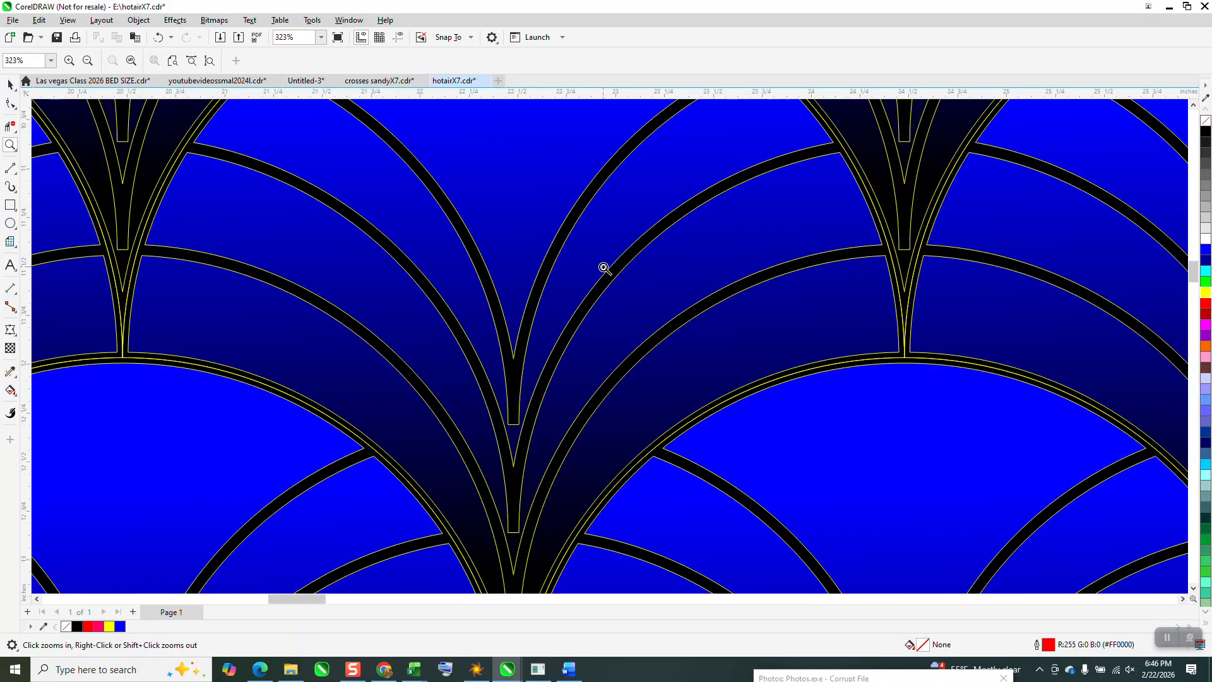
pyautogui.scroll(-6, 604, 266)
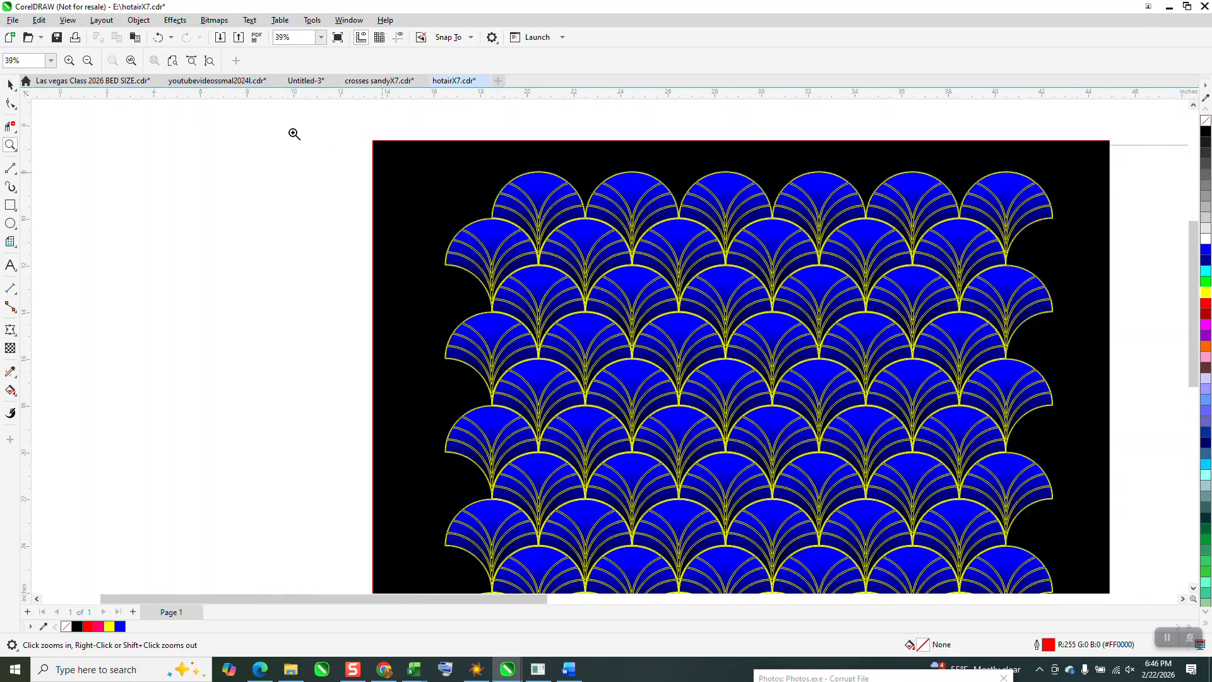
pyautogui.click(158, 38)
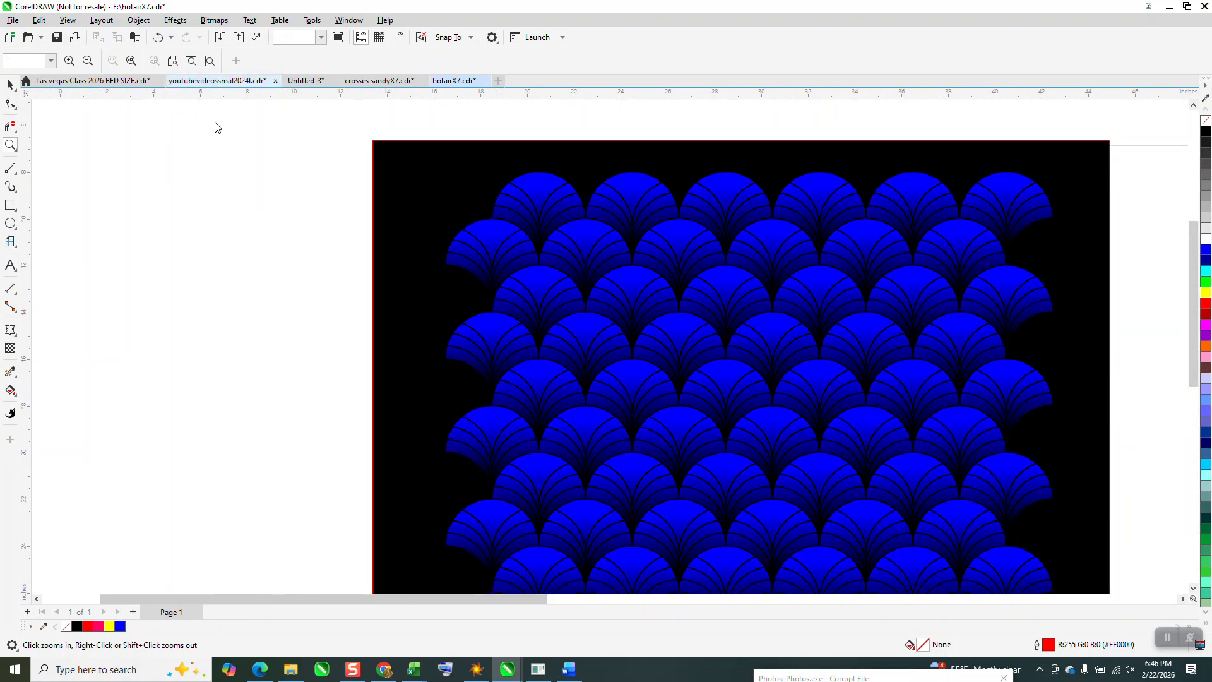
pyautogui.scroll(-3, 249, 137)
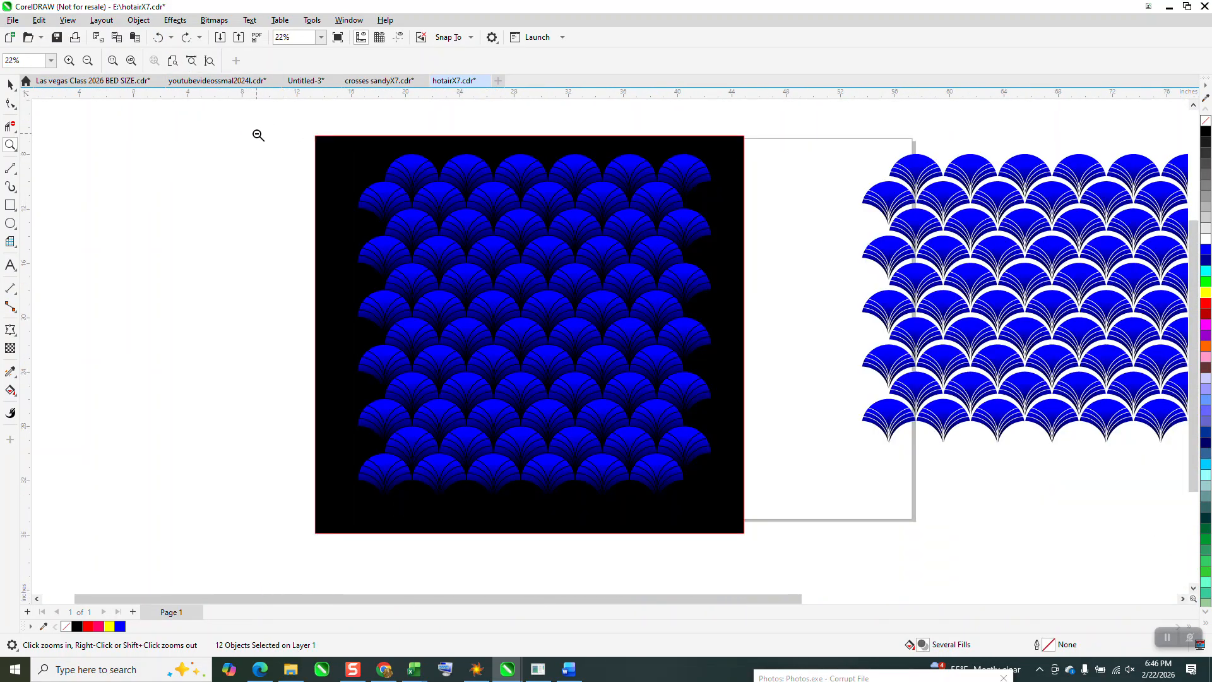